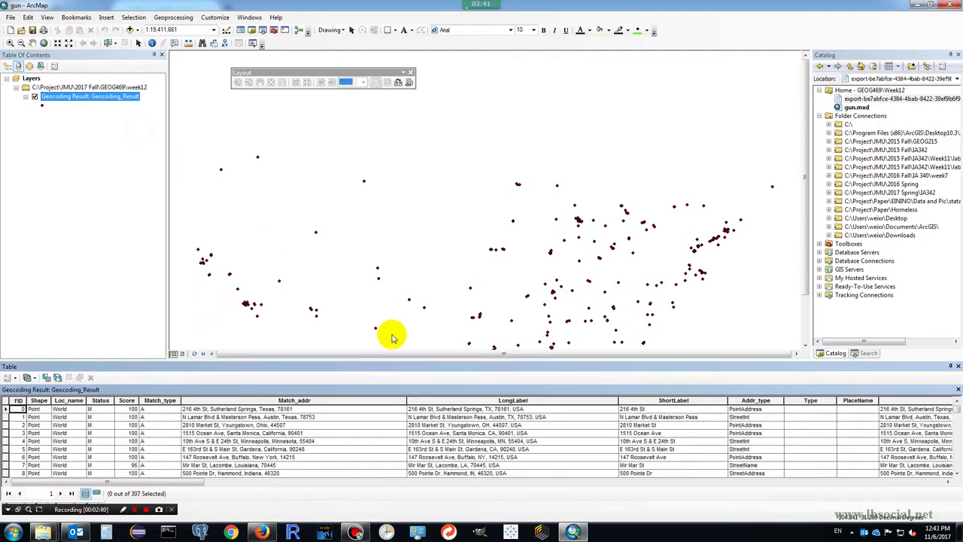
# Examine the incident date, location, killed and injured fields at the far end of the geocoding result's attribute table.
pyautogui.moveTo(184, 480); pyautogui.dragTo(949, 494)
pyautogui.click(122, 509)
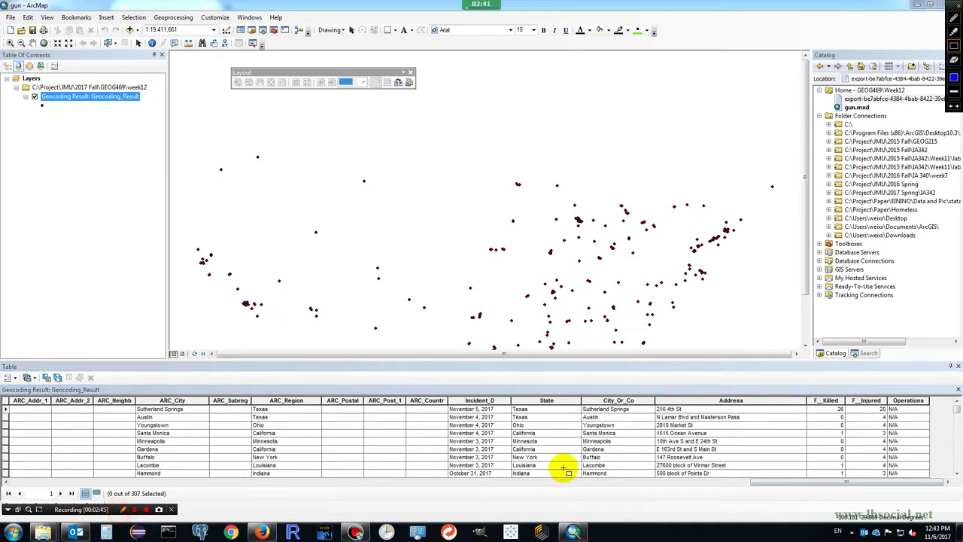
pyautogui.click(443, 391)
pyautogui.moveTo(492, 420)
pyautogui.mouseDown()
pyautogui.moveTo(936, 471)
pyautogui.moveTo(877, 481)
pyautogui.moveTo(888, 486)
pyautogui.mouseUp()
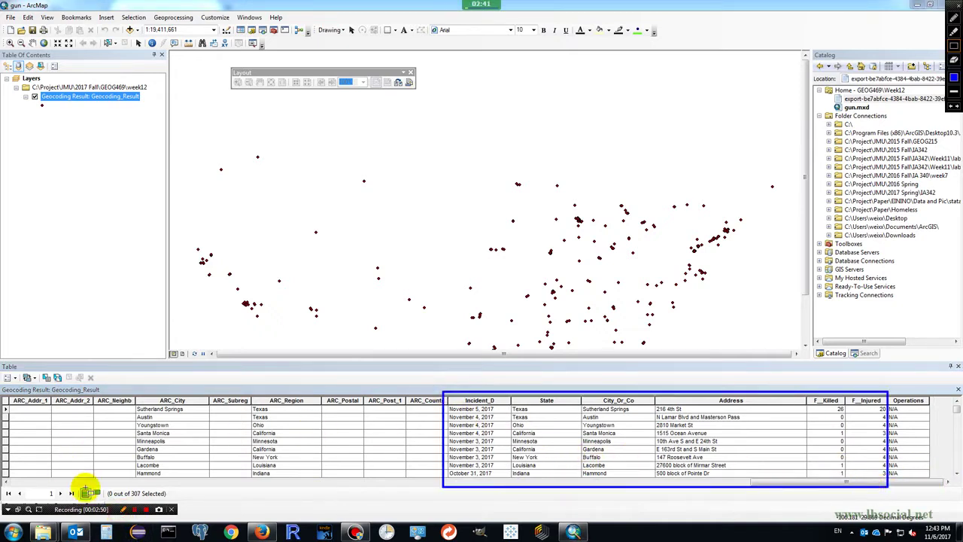
pyautogui.click(123, 510)
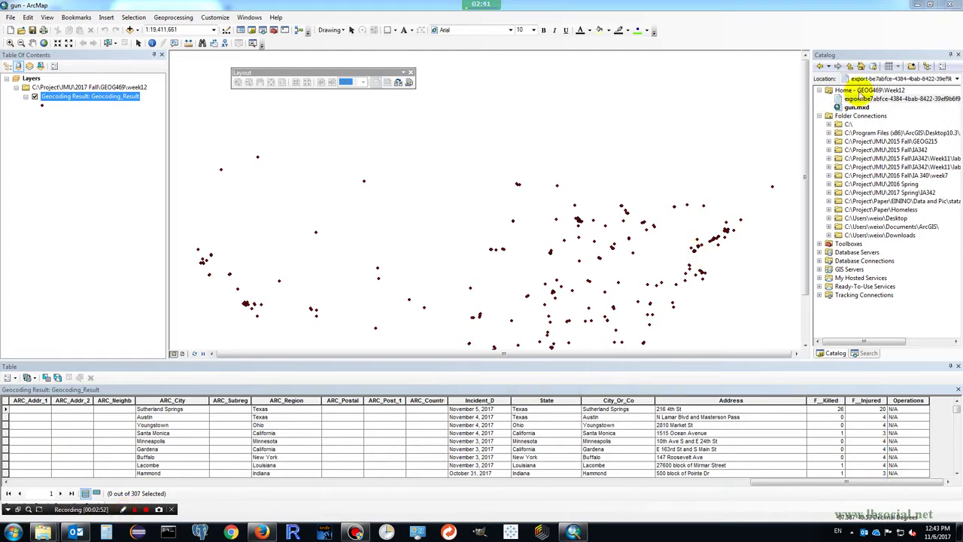
# Refresh the home folder in the catalog and open the properties of Geocoding_Result.shp.
pyautogui.rightClick(845, 91)
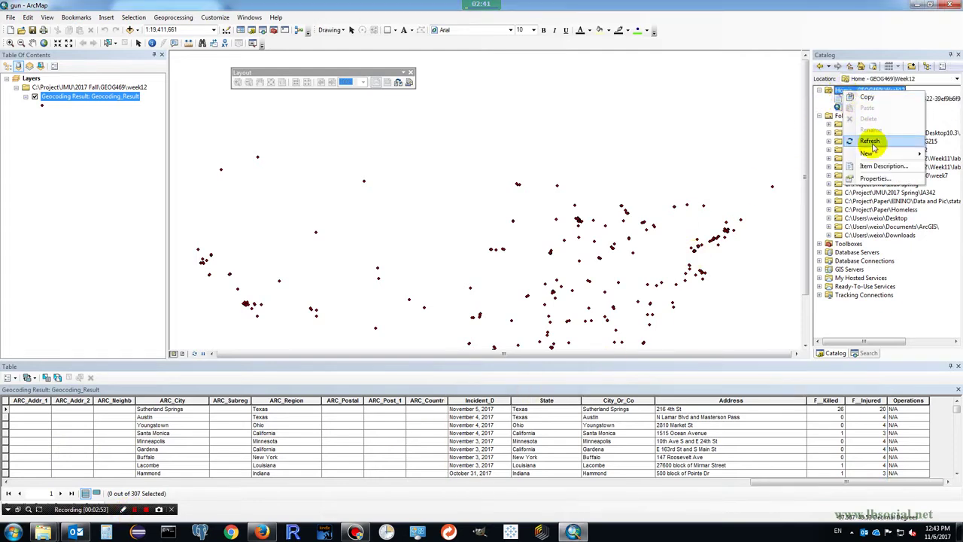
pyautogui.click(856, 136)
pyautogui.rightClick(875, 109)
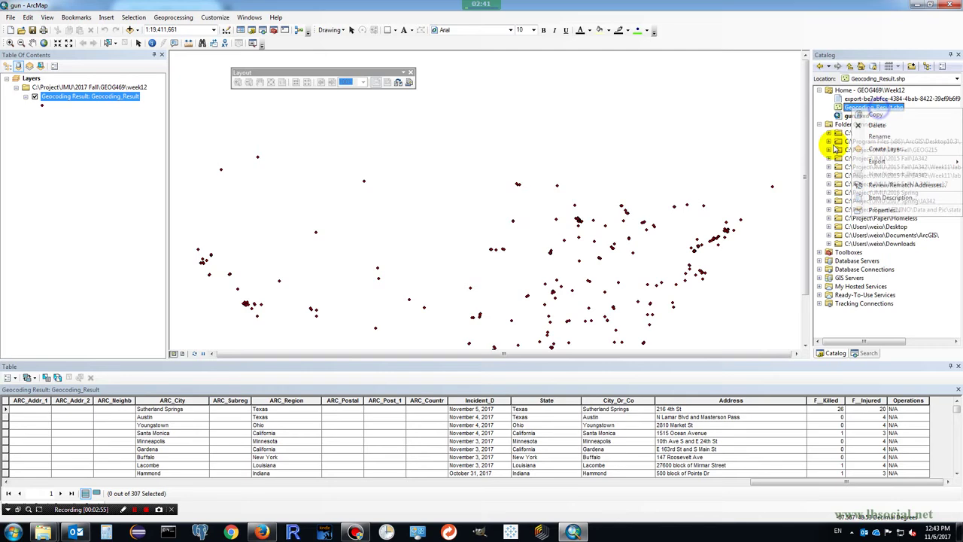
pyautogui.click(873, 208)
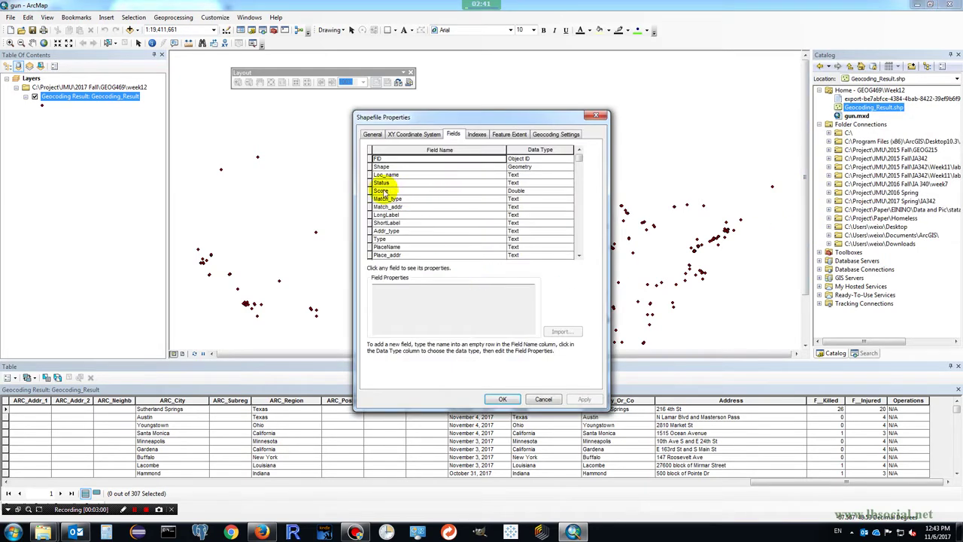
# Delete every shapefile field except FID, Shape, Incident_D, State, City_Or_Co, Address, F__Killed and F__Injured, and apply the change.
pyautogui.click(370, 174)
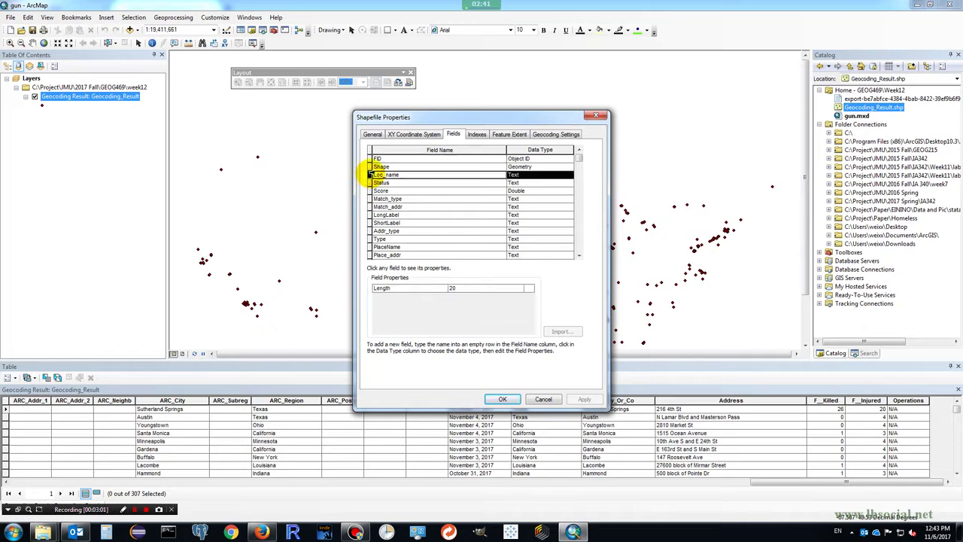
pyautogui.press('Delete')
pyautogui.click(370, 175)
pyautogui.press('Delete')
pyautogui.click(370, 174)
pyautogui.press('Delete')
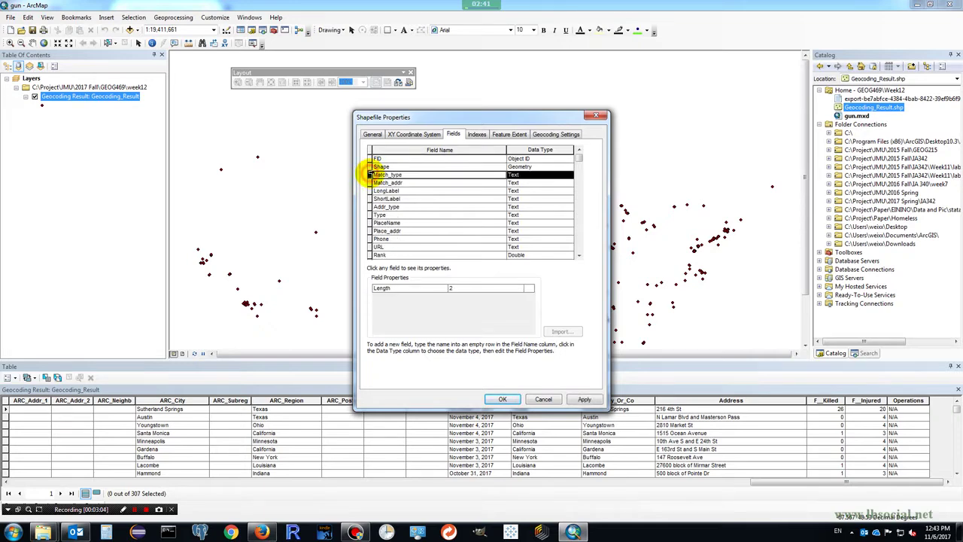
pyautogui.press('Delete')
pyautogui.press('Delete')
pyautogui.press('Delete')
pyautogui.press('Delete')
pyautogui.press('Delete')
pyautogui.press('Delete')
pyautogui.press('Delete')
pyautogui.press('Delete')
pyautogui.press('Delete')
pyautogui.press('Delete')
pyautogui.press('Delete')
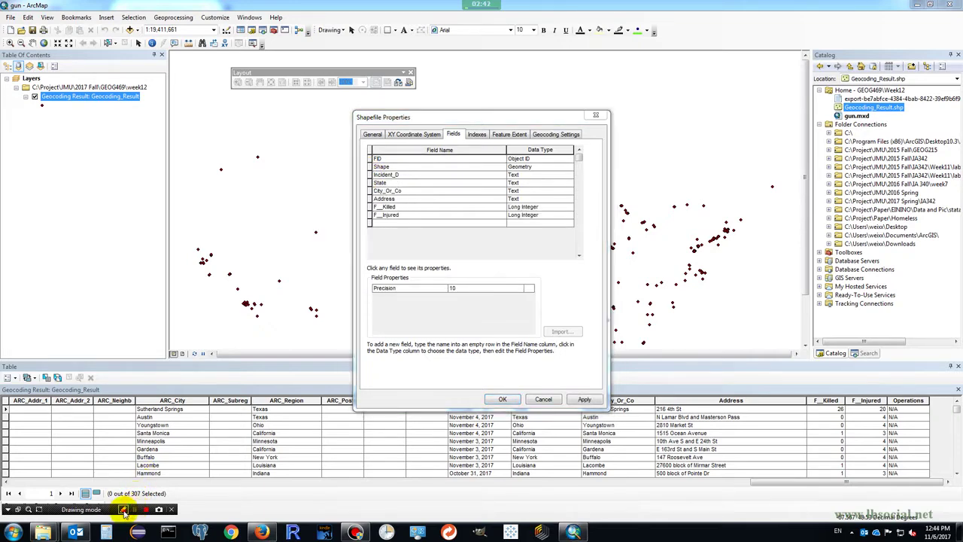
pyautogui.click(366, 146)
pyautogui.moveTo(448, 231)
pyautogui.mouseDown()
pyautogui.moveTo(552, 236)
pyautogui.moveTo(564, 251)
pyautogui.mouseUp()
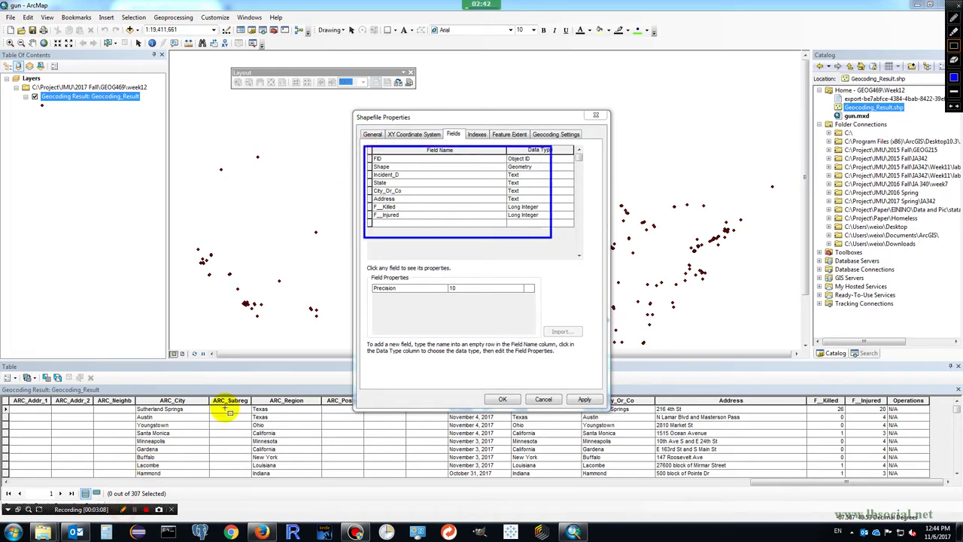
pyautogui.click(123, 509)
pyautogui.click(587, 399)
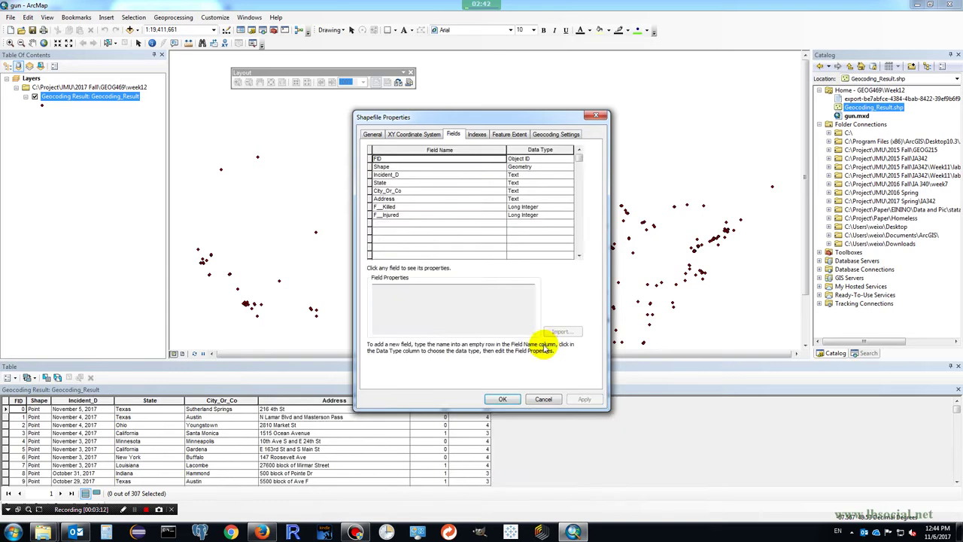
pyautogui.click(498, 400)
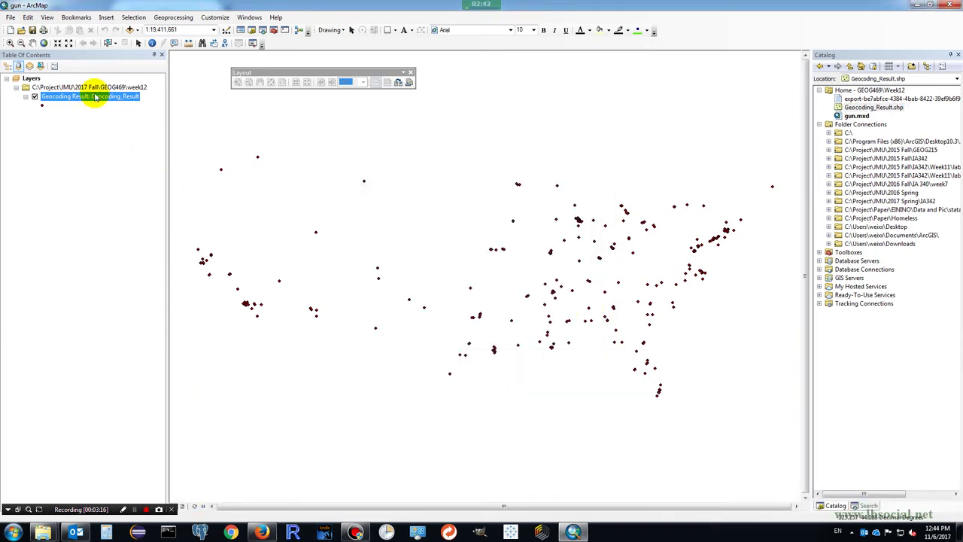
# Start publishing the map as a service named gun_violence through the My Hosted Services connection.
pyautogui.rightClick(97, 98)
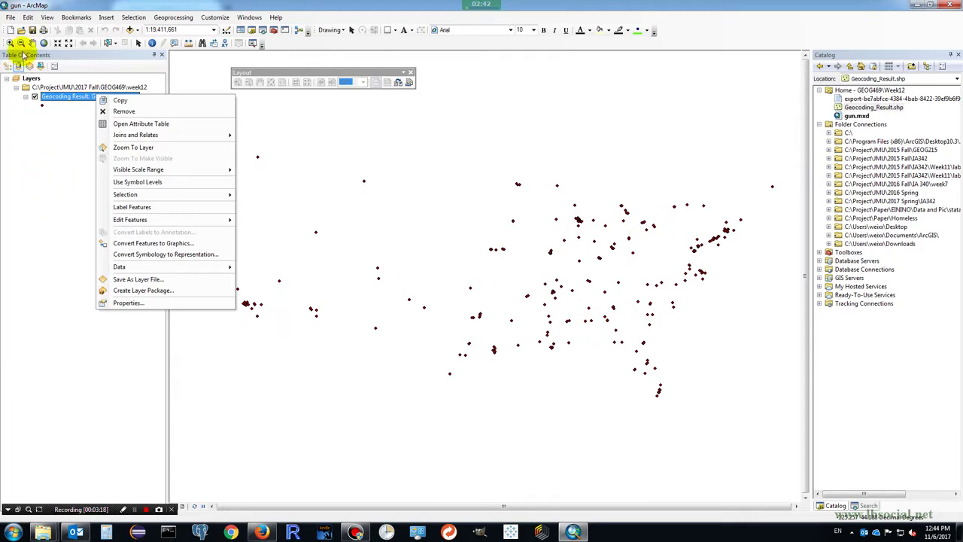
pyautogui.click(11, 18)
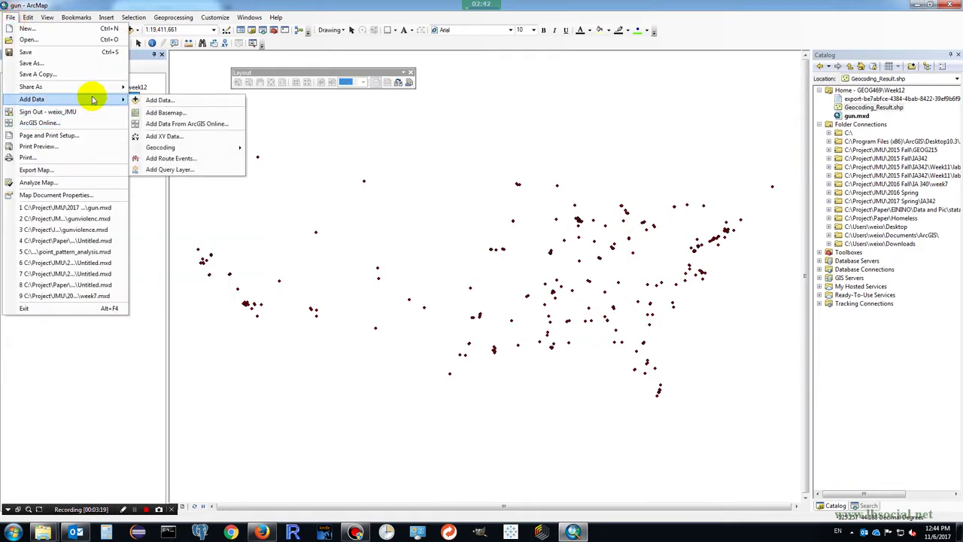
pyautogui.moveTo(100, 91)
pyautogui.click(155, 99)
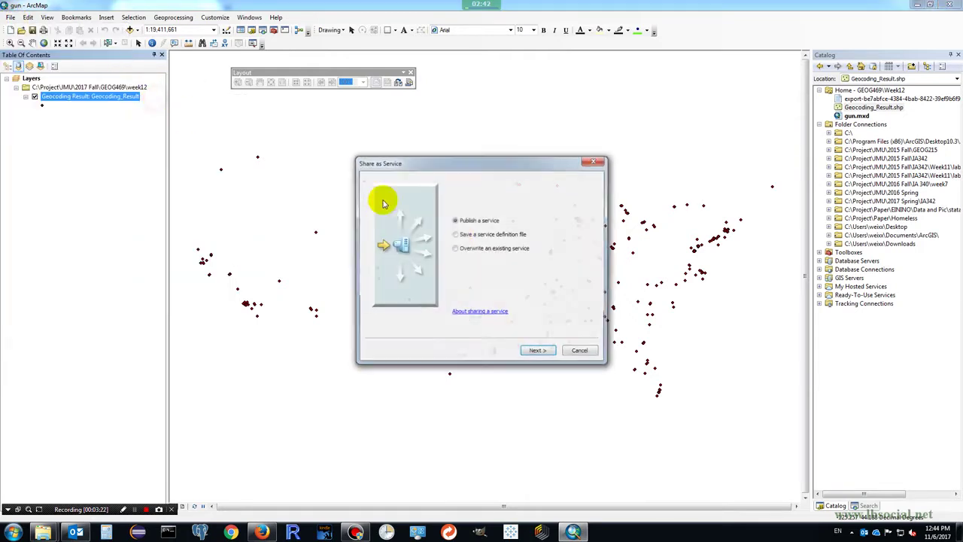
pyautogui.click(540, 353)
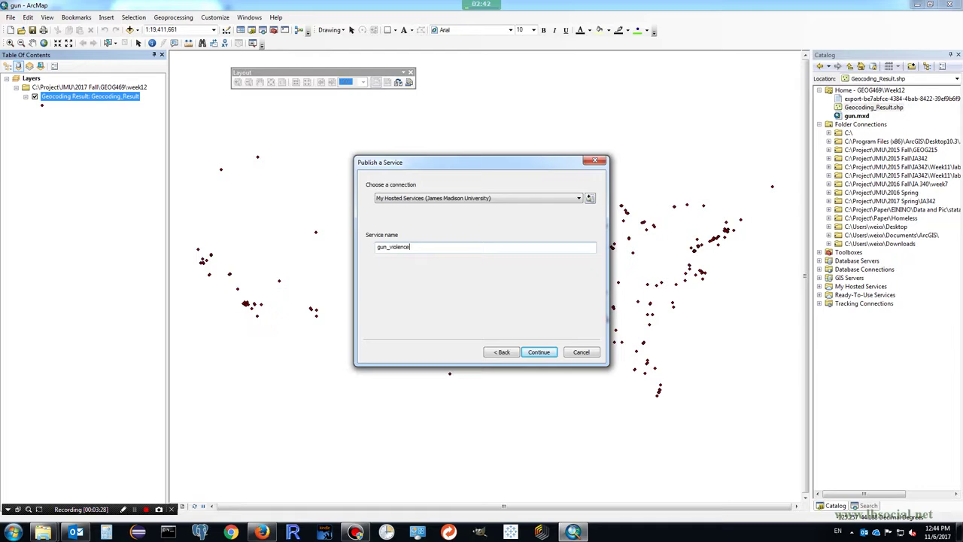
pyautogui.click(540, 352)
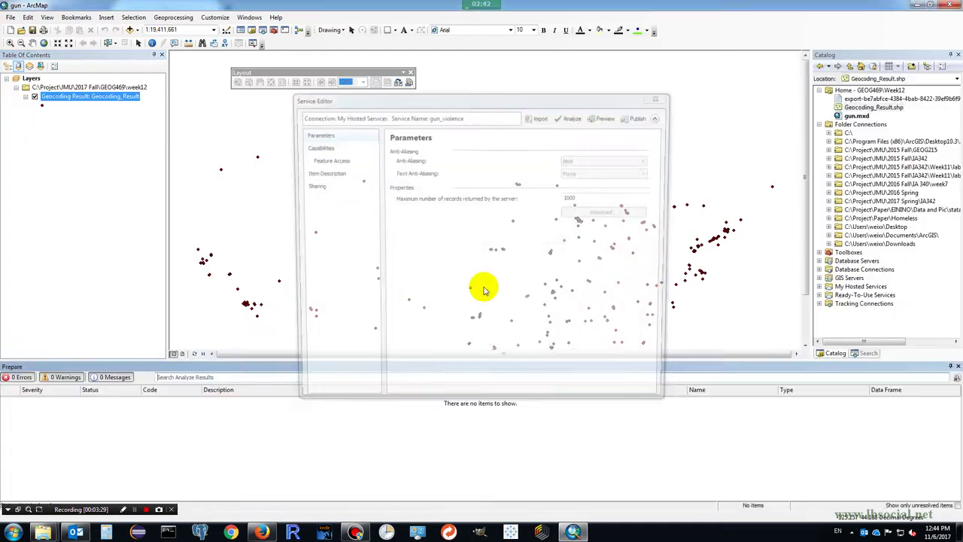
# Check the feature access settings, and set the summary and tags to "gun violence" and the description to "Number of gun violence incendents in USA 2017".
pyautogui.click(326, 148)
pyautogui.click(326, 160)
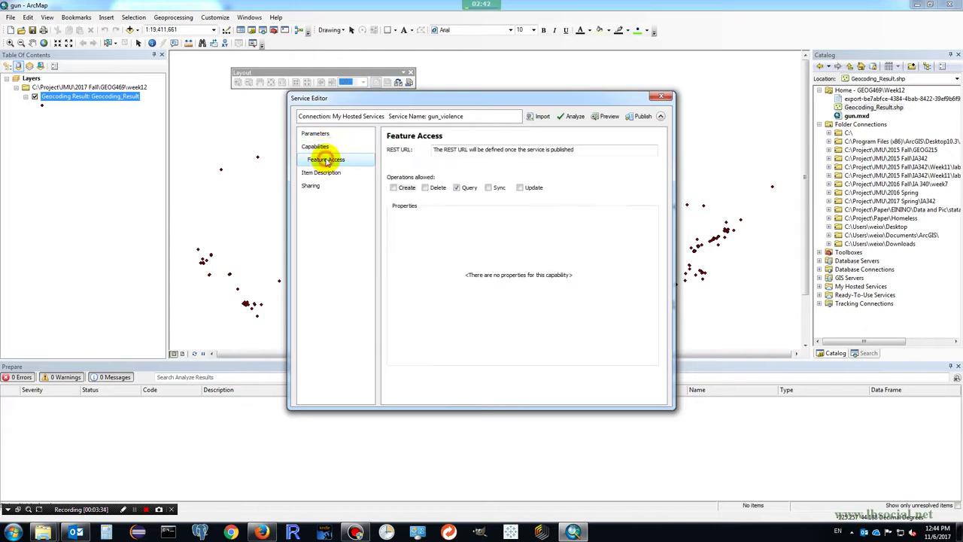
pyautogui.click(327, 172)
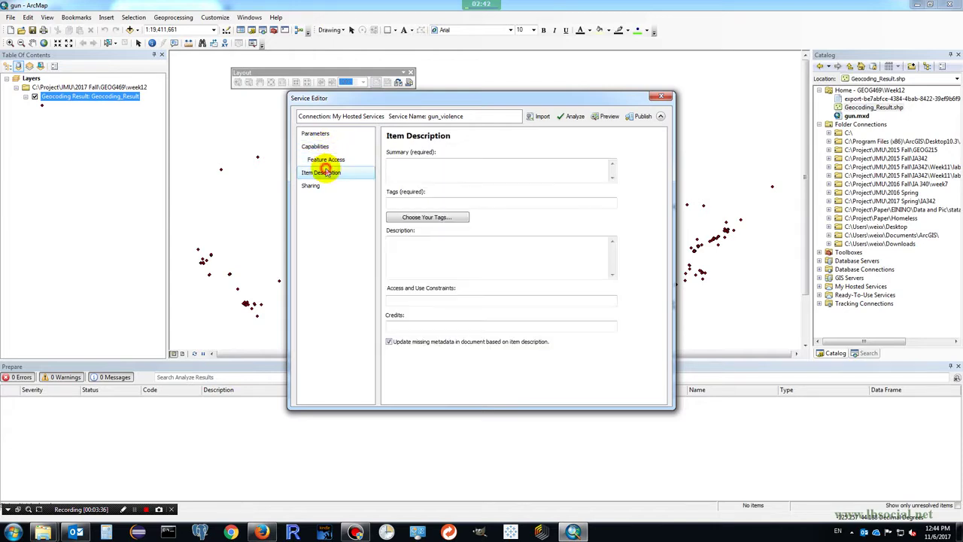
pyautogui.click(463, 175)
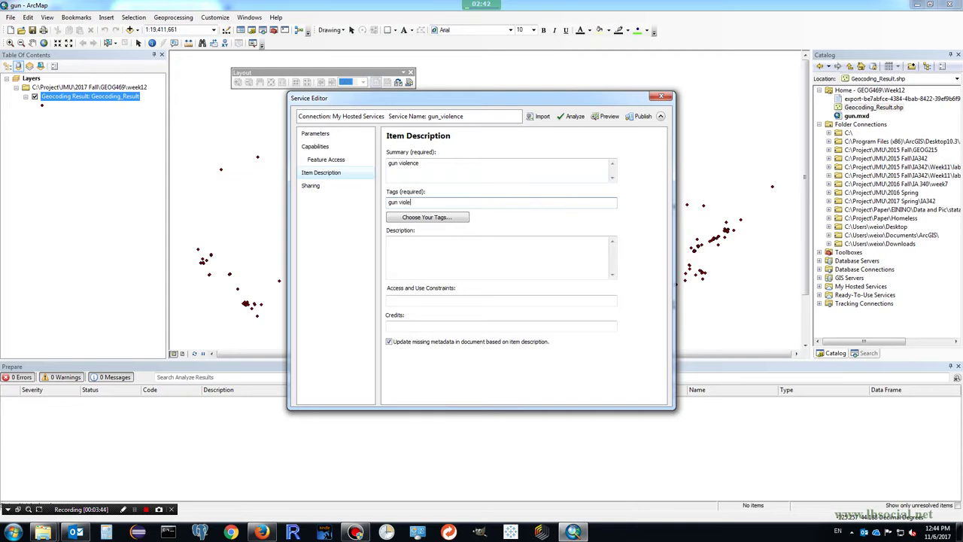
pyautogui.click(562, 277)
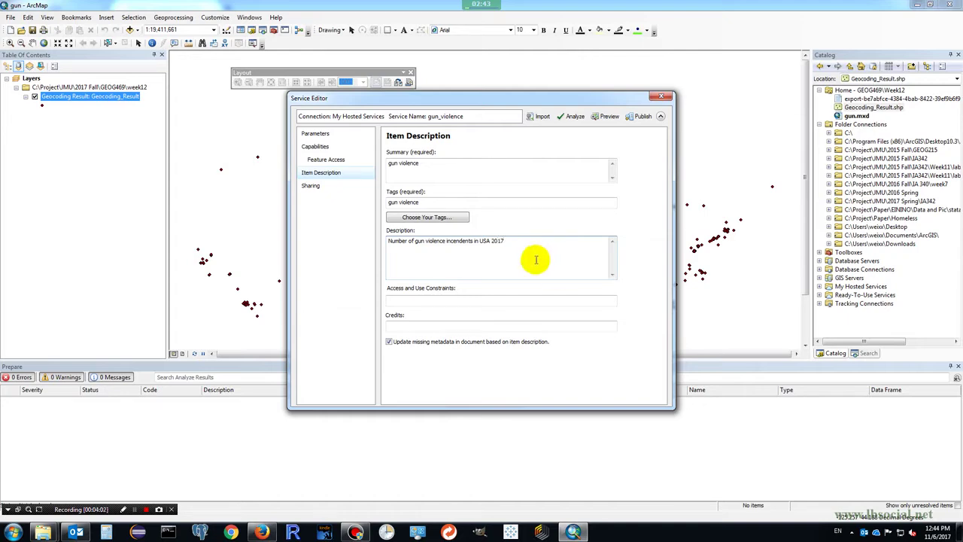
pyautogui.click(441, 325)
pyautogui.click(261, 532)
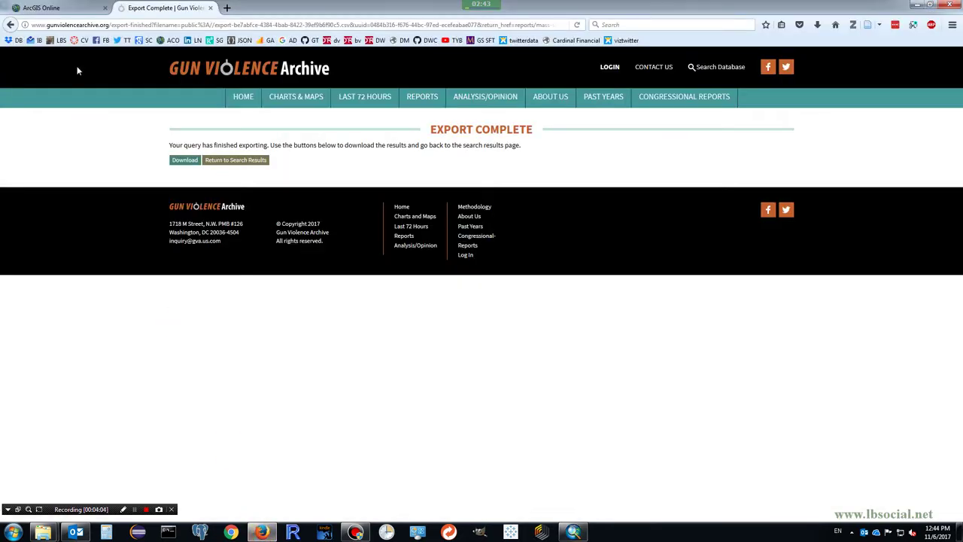
pyautogui.click(192, 68)
pyautogui.click(144, 26)
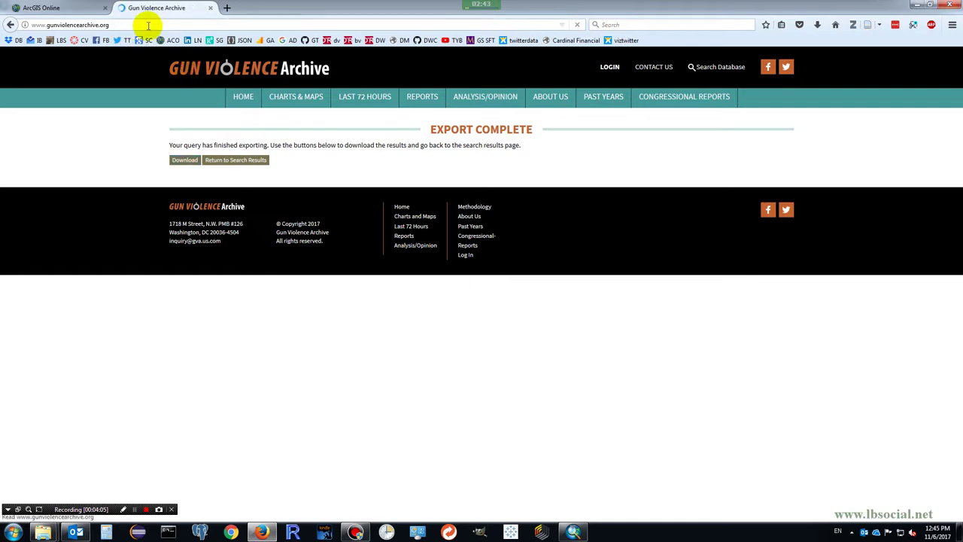
pyautogui.rightClick(150, 27)
pyautogui.click(172, 60)
pyautogui.click(293, 530)
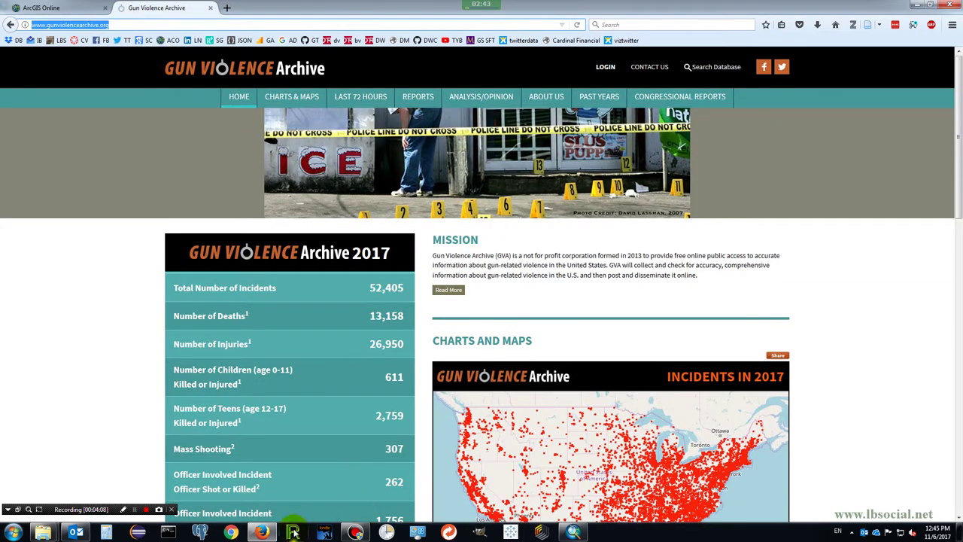
pyautogui.click(550, 532)
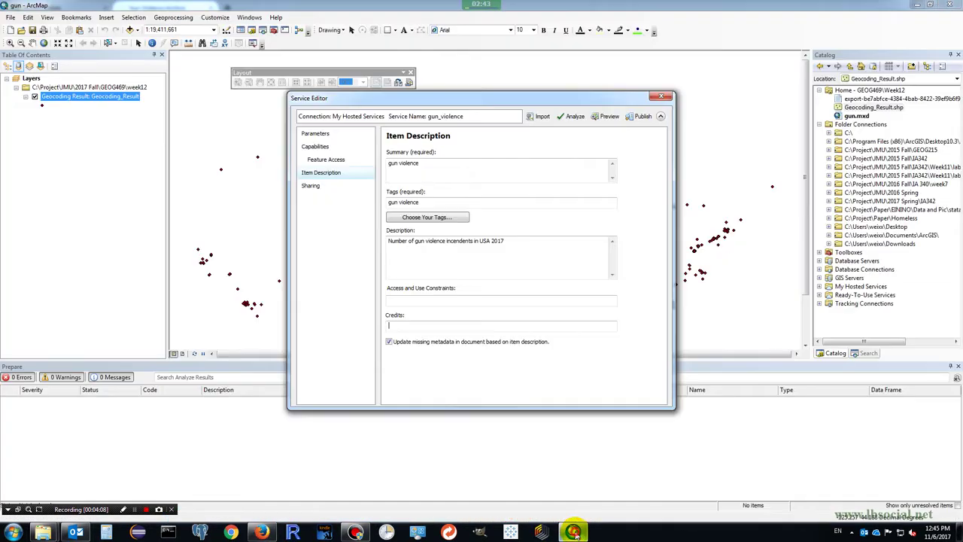
pyautogui.rightClick(407, 329)
pyautogui.click(432, 371)
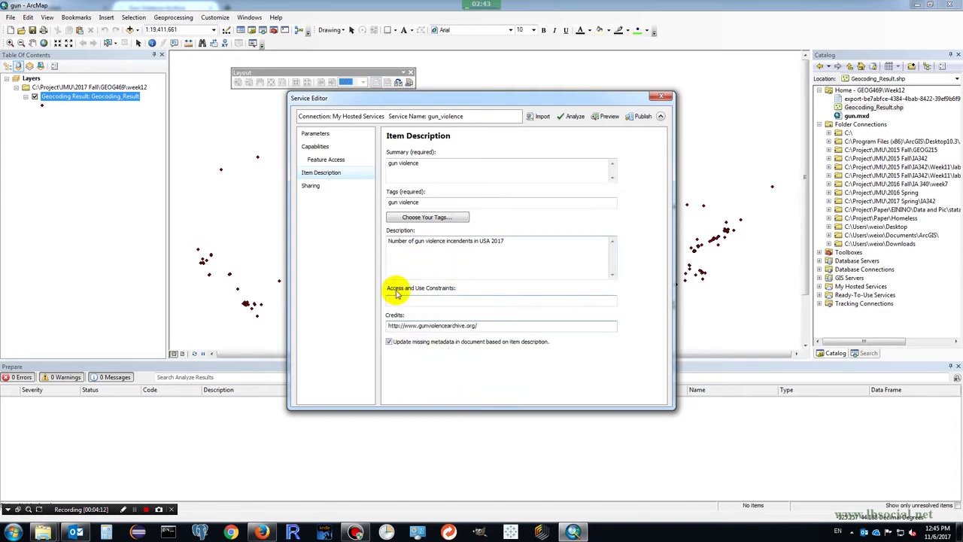
# Analyze the gun_violence service and review the severity of the listed issues.
pyautogui.click(572, 116)
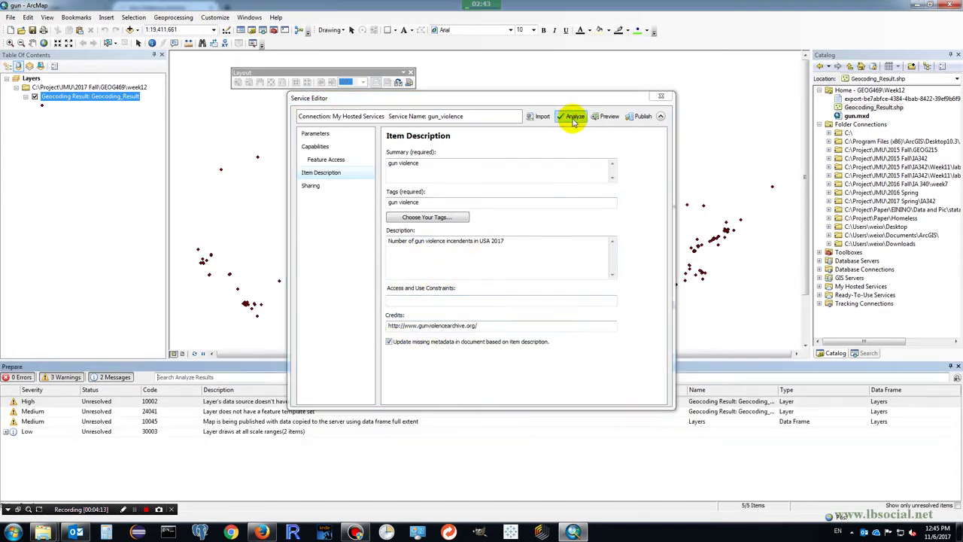
pyautogui.click(123, 511)
pyautogui.moveTo(3, 395); pyautogui.dragTo(111, 434)
pyautogui.click(123, 511)
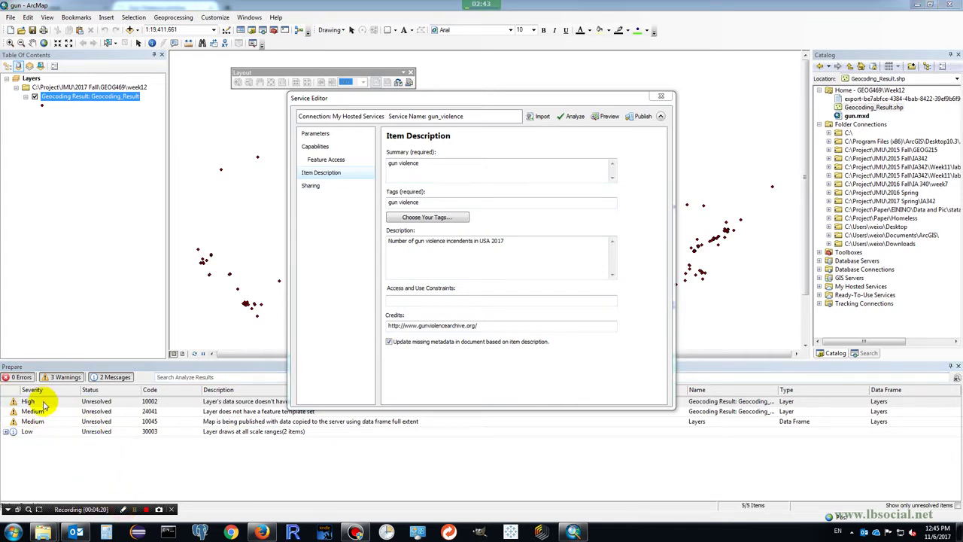
# Resolve the high-severity warning by adding a spatial index to the geocoding result layer, and analyze the service again.
pyautogui.rightClick(35, 402)
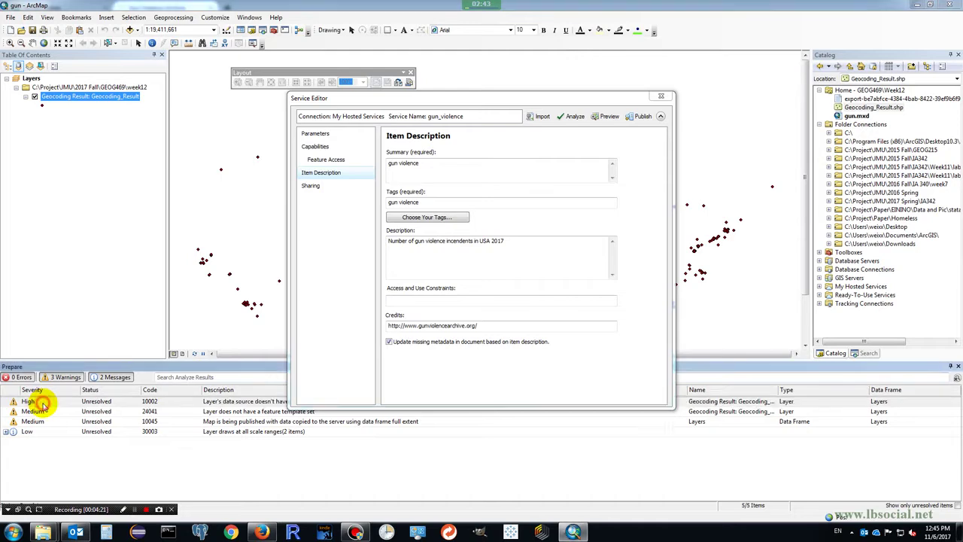
pyautogui.click(201, 403)
pyautogui.click(466, 423)
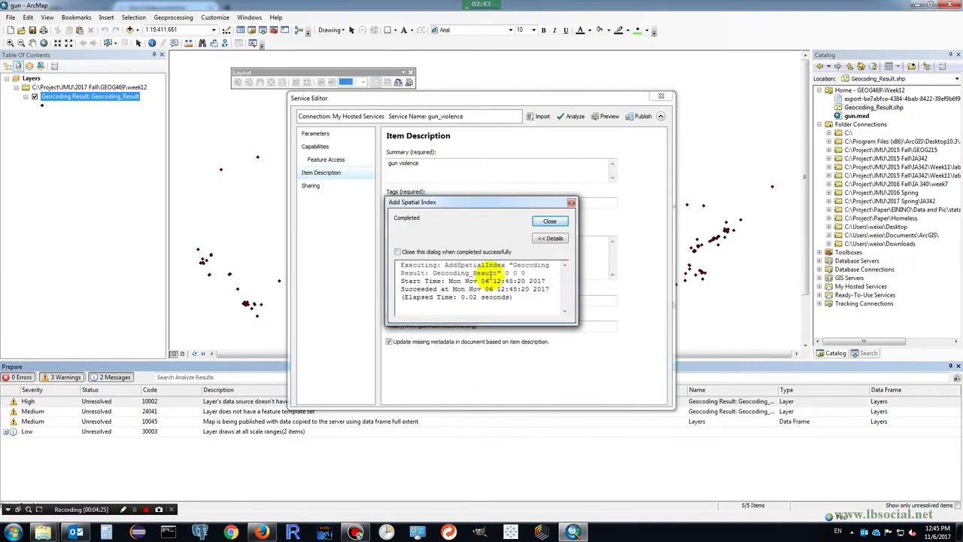
pyautogui.click(550, 220)
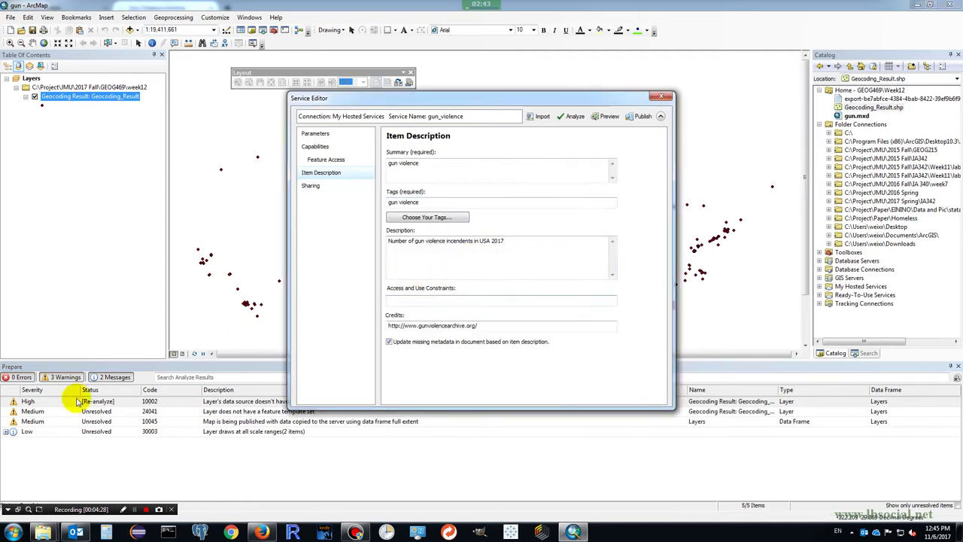
pyautogui.moveTo(407, 97); pyautogui.dragTo(378, 62)
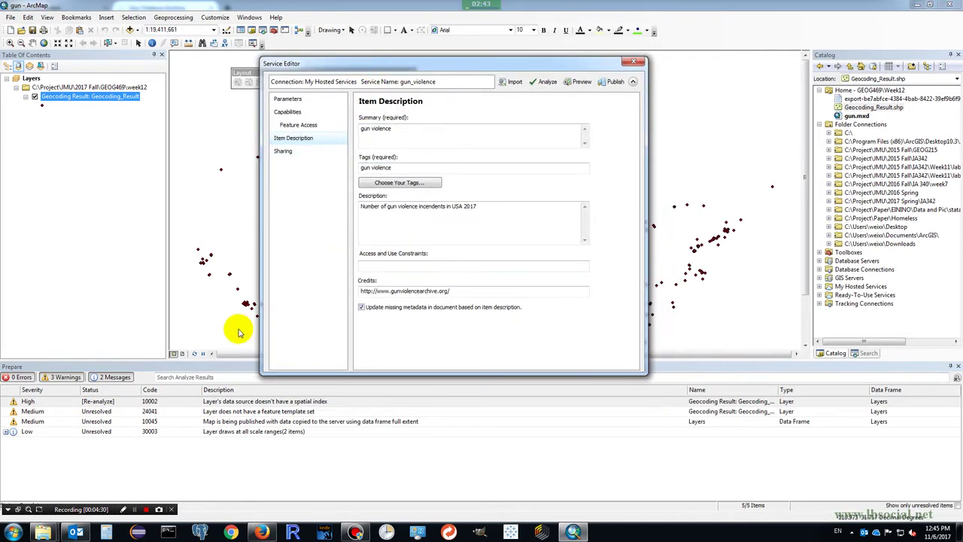
pyautogui.click(543, 81)
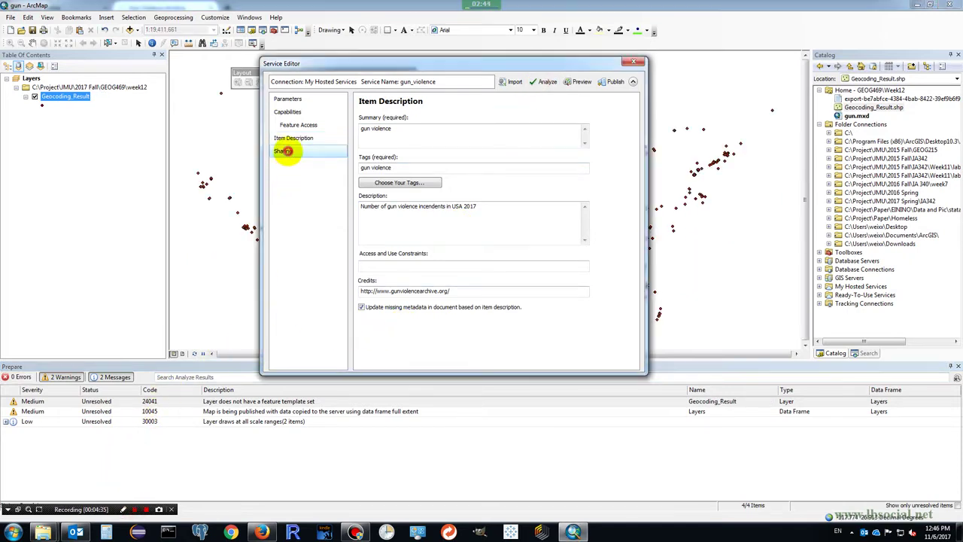
# Share the gun_violence service with everyone (public).
pyautogui.click(283, 150)
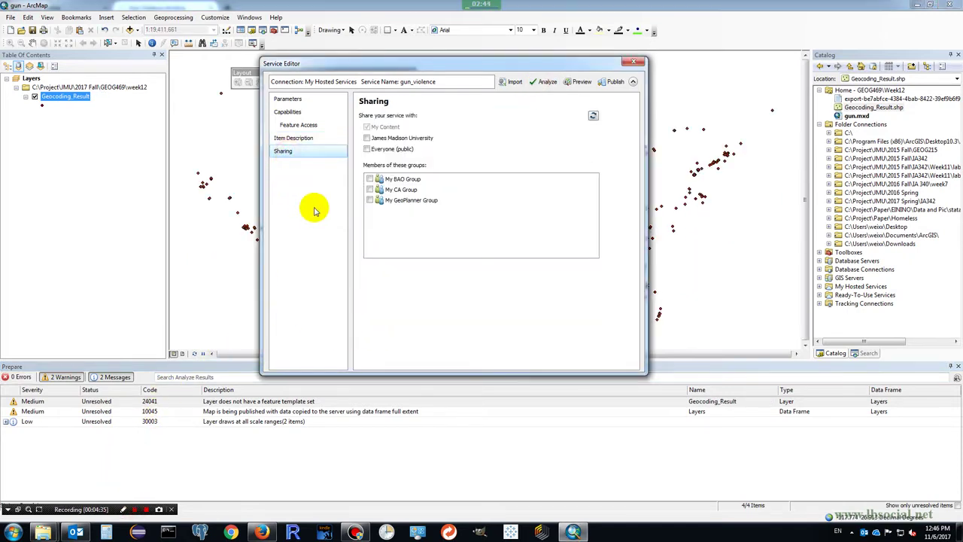
pyautogui.click(367, 149)
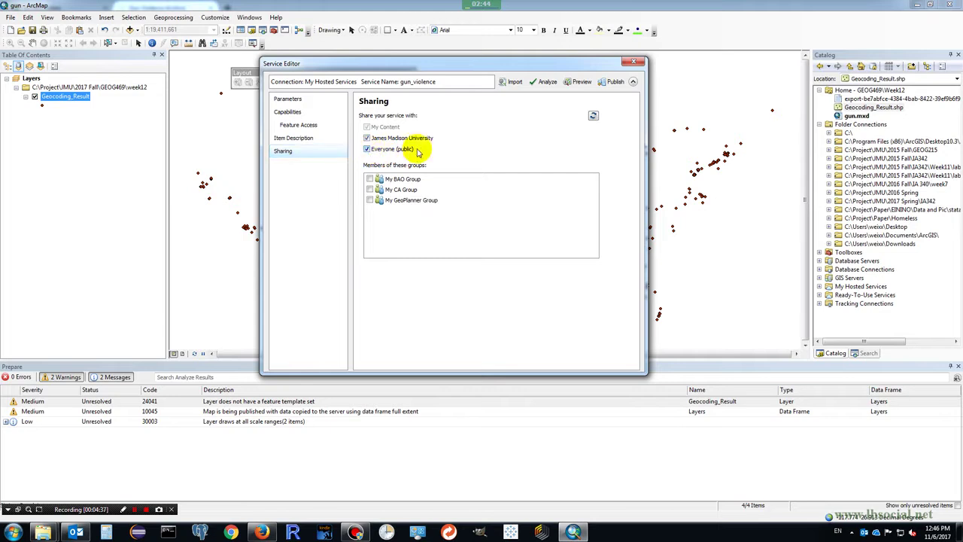
# Preview the gun_violence service's map at different scales and publish the service.
pyautogui.click(578, 87)
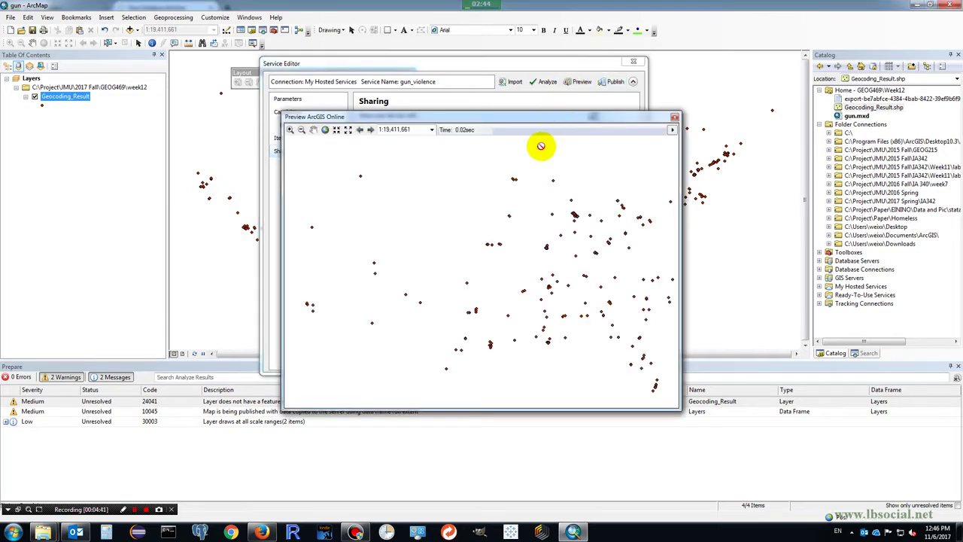
pyautogui.scroll(3, 500, 262)
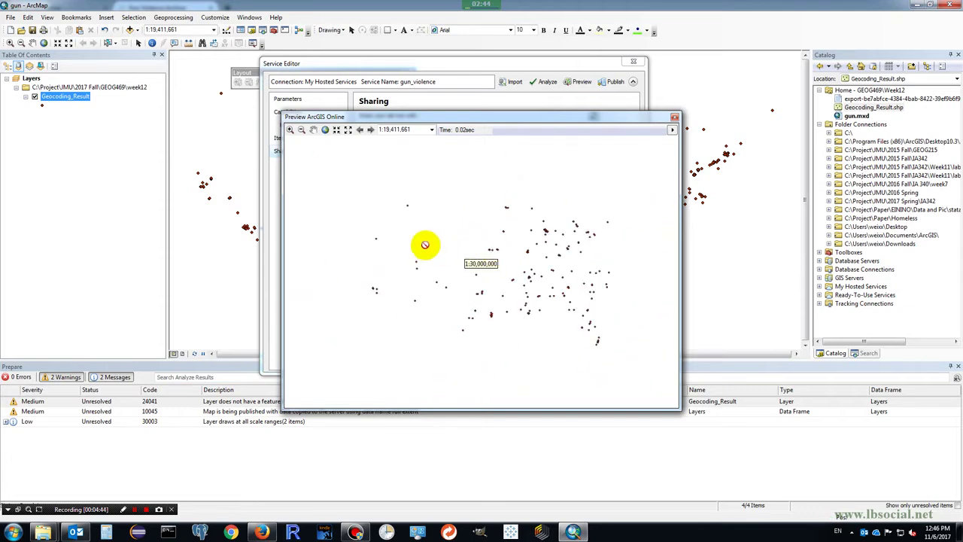
pyautogui.scroll(-1, 579, 290)
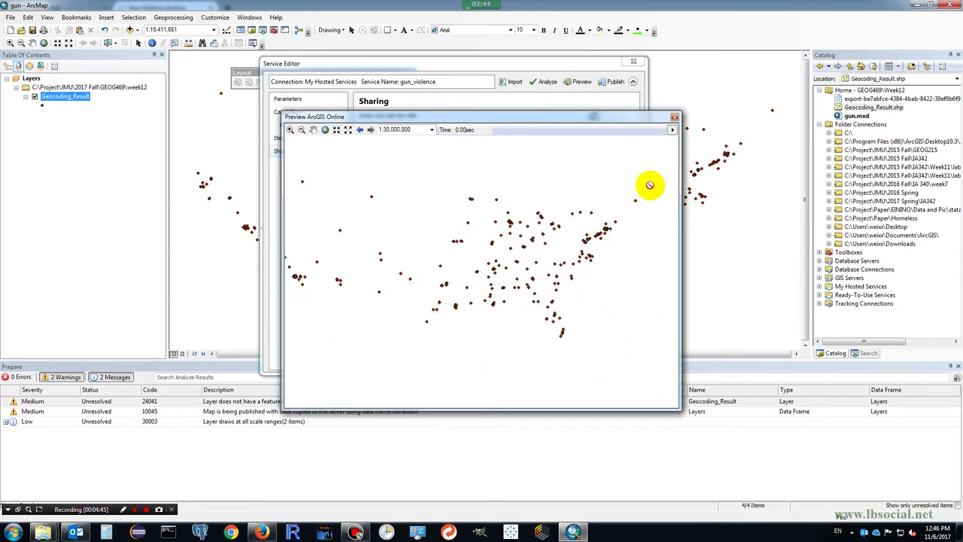
pyautogui.click(674, 117)
pyautogui.click(615, 82)
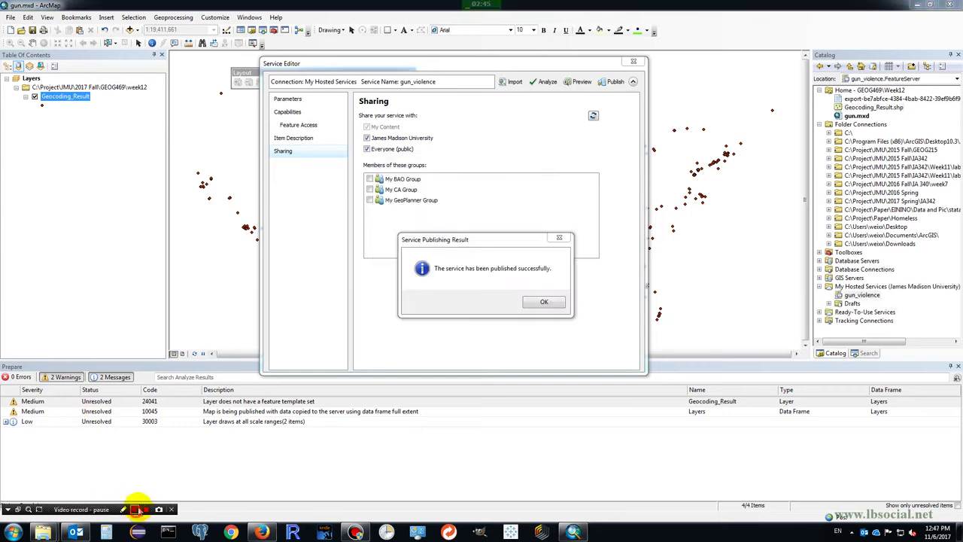
pyautogui.click(541, 301)
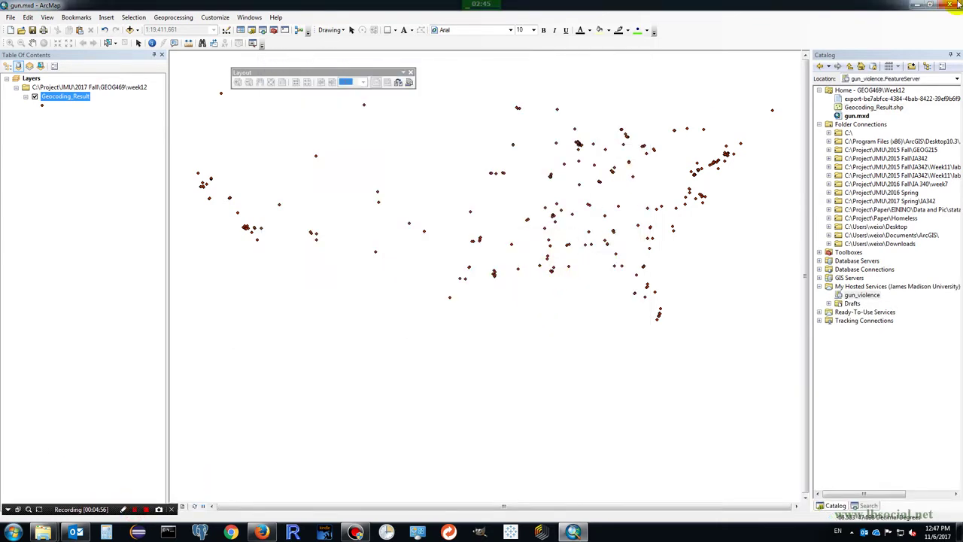
# Switch from ArcMap to the ArcGIS Online home page in the Firefox browser.
pyautogui.click(915, 6)
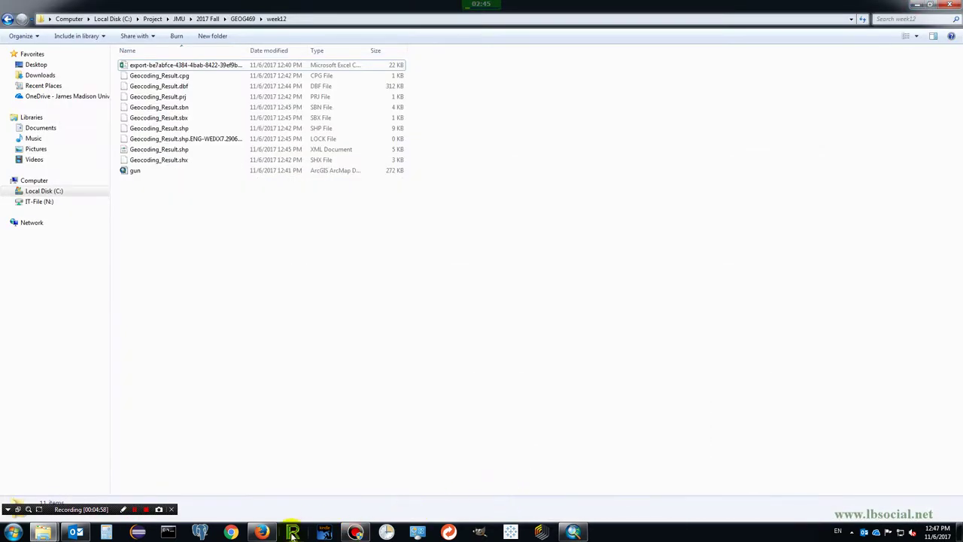
pyautogui.click(262, 531)
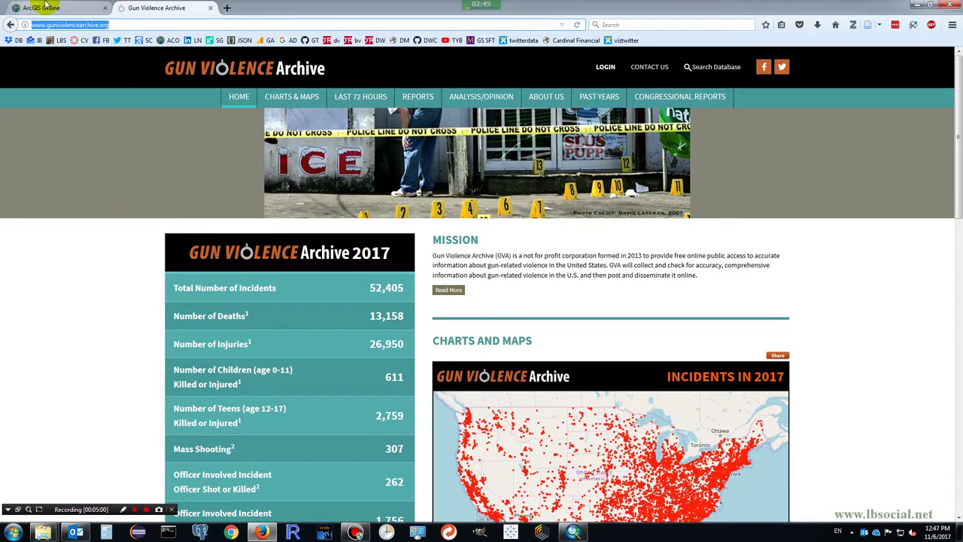
pyautogui.click(39, 8)
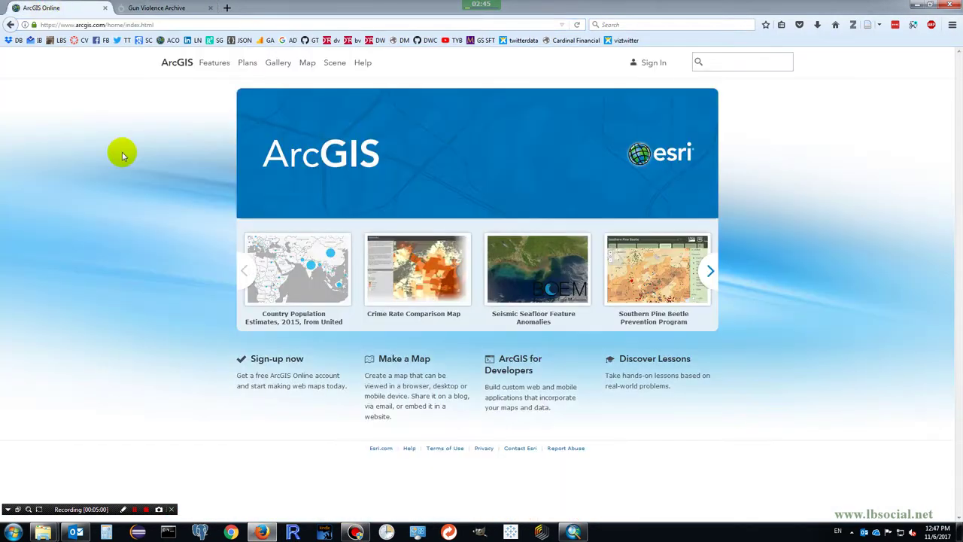
pyautogui.click(122, 511)
pyautogui.moveTo(28, 14); pyautogui.dragTo(164, 35)
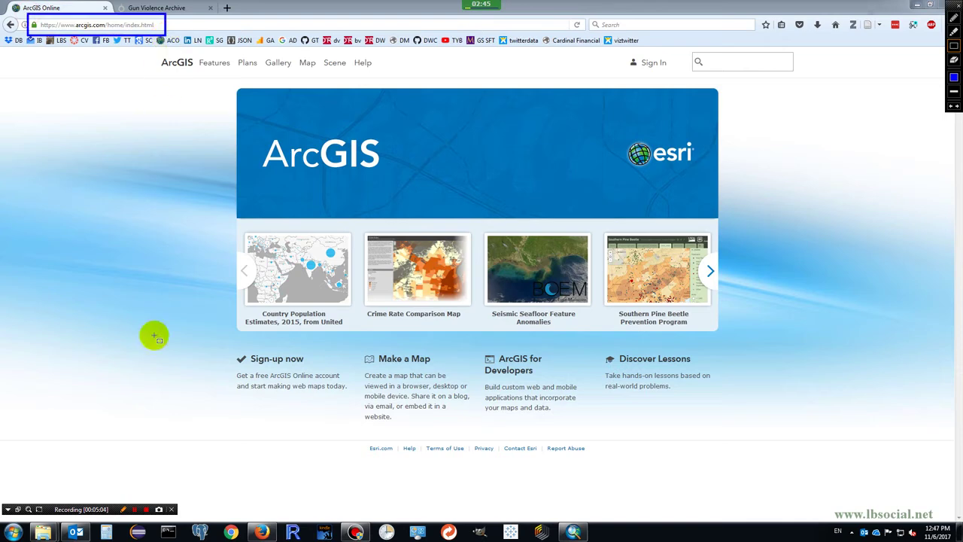
pyautogui.click(124, 510)
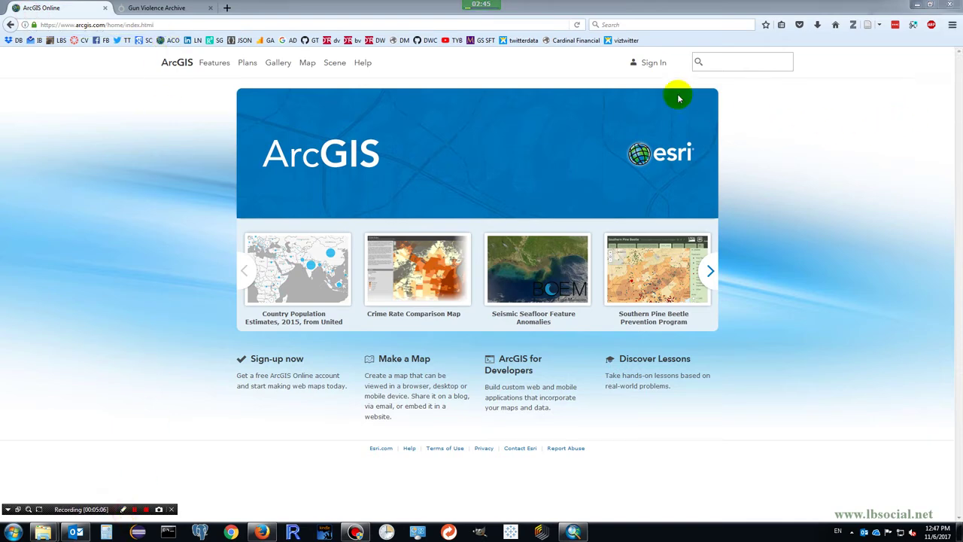
# Sign in to ArcGIS Online with an enterprise account, using jmu as the organization's URL.
pyautogui.click(654, 62)
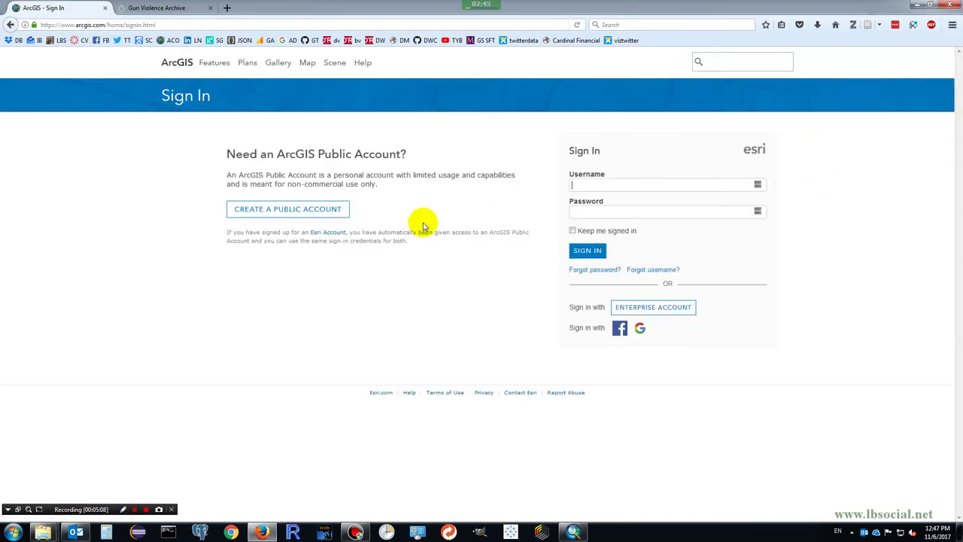
pyautogui.click(628, 312)
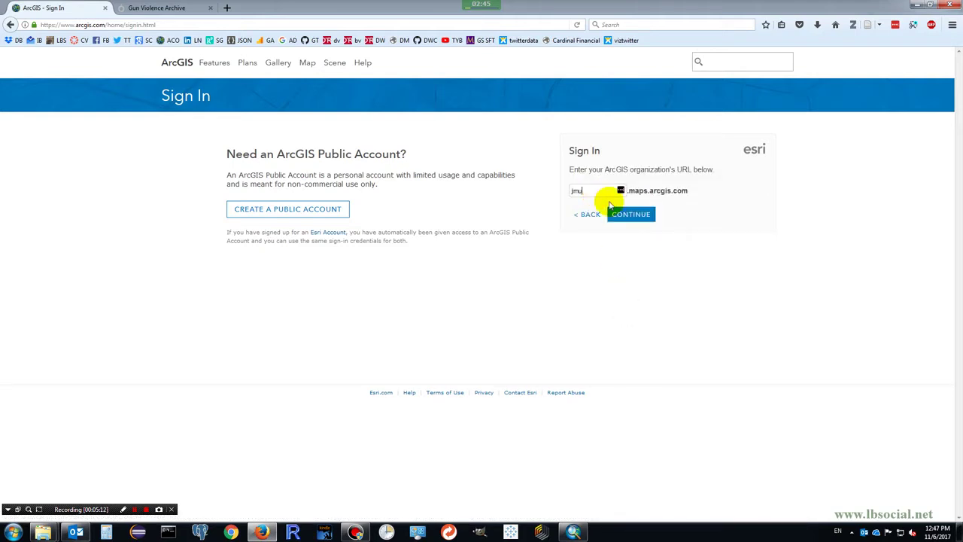
pyautogui.click(624, 217)
pyautogui.click(611, 191)
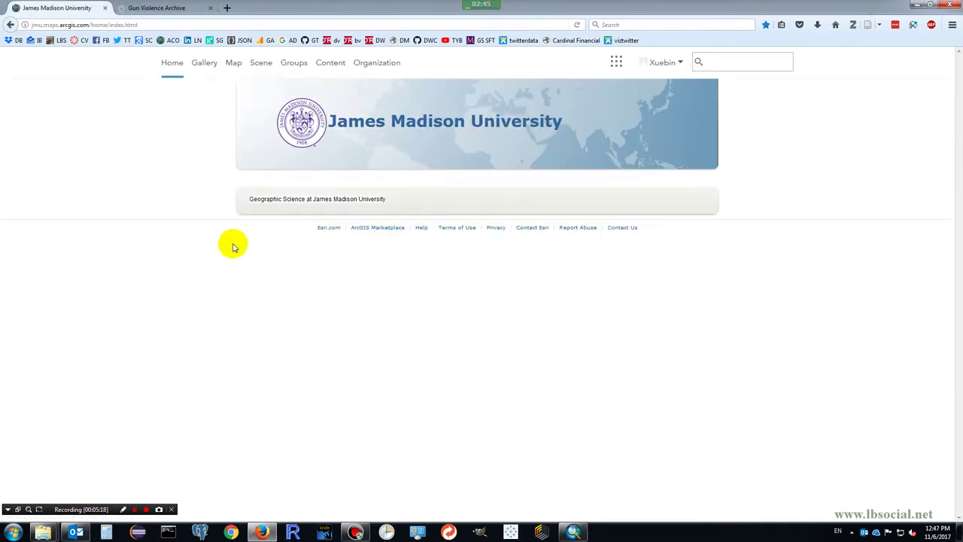
# Open the account's own content list and check the published gun_violence items.
pyautogui.click(331, 63)
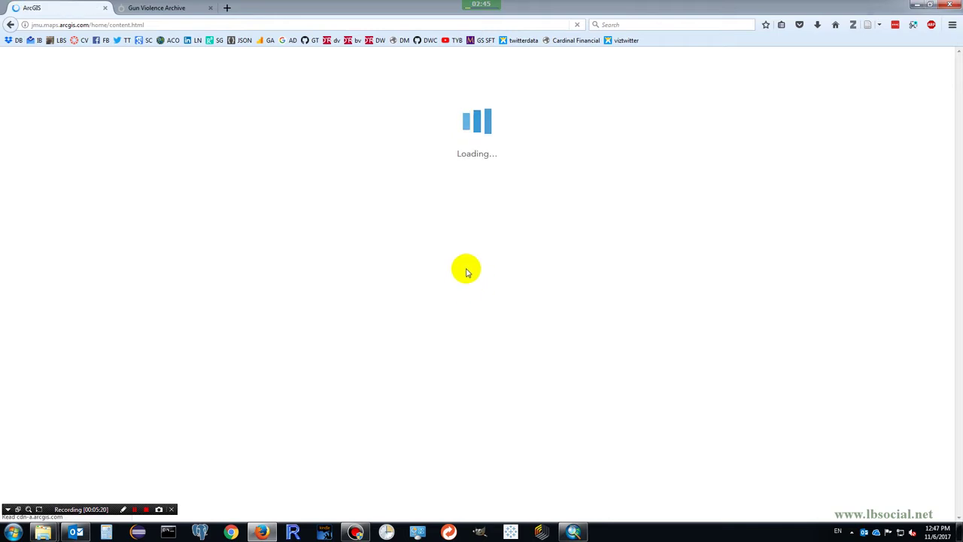
pyautogui.click(124, 509)
pyautogui.moveTo(343, 224); pyautogui.dragTo(437, 276)
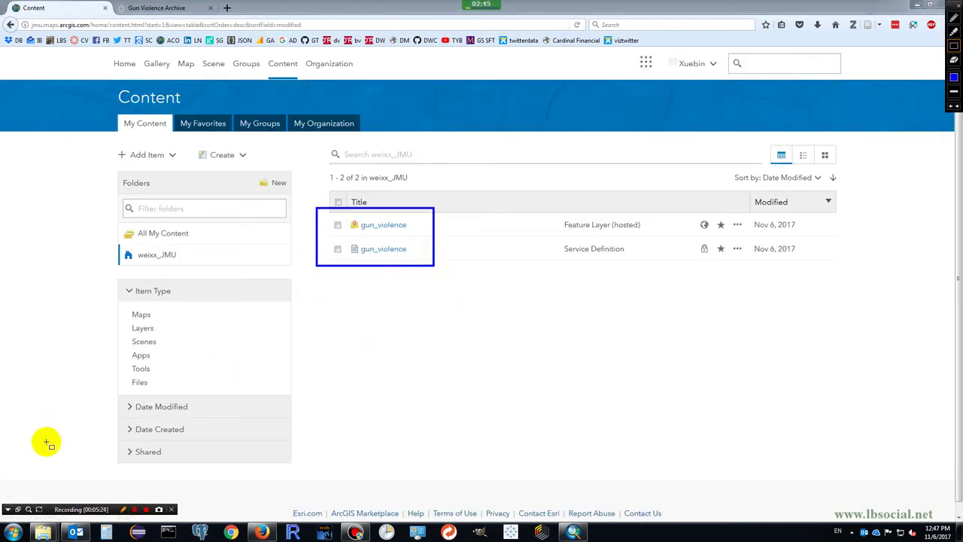
pyautogui.click(124, 510)
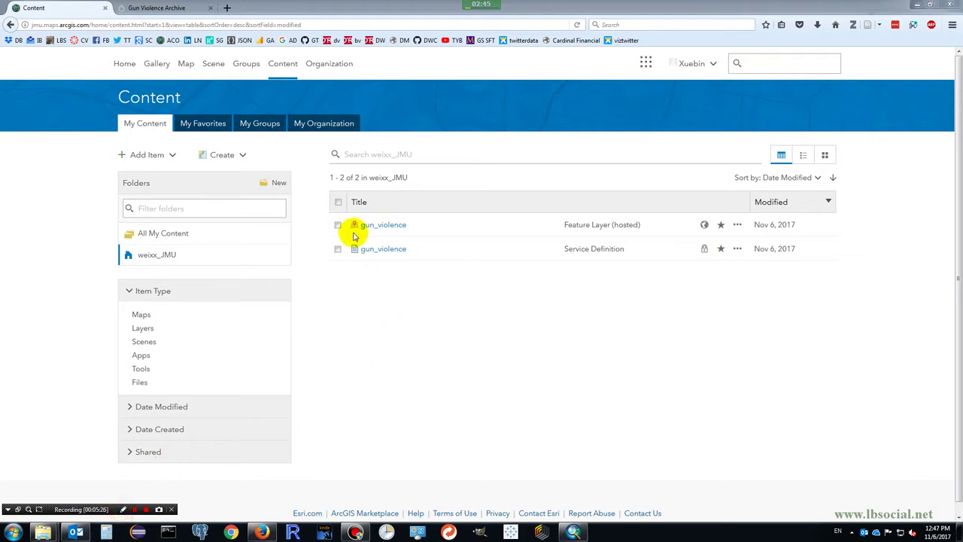
# Create a new web map titled "gun violence" with the tag "gun violence".
pyautogui.click(242, 157)
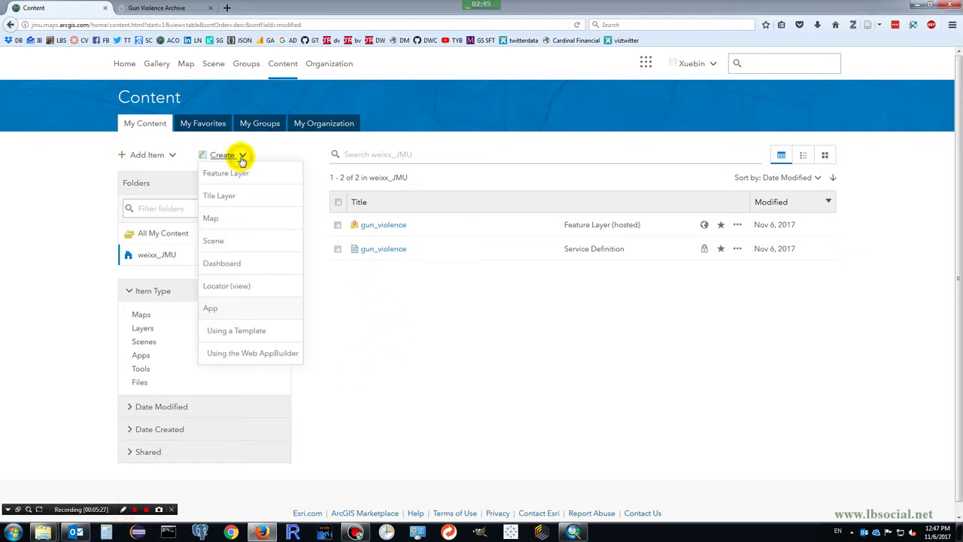
pyautogui.click(225, 219)
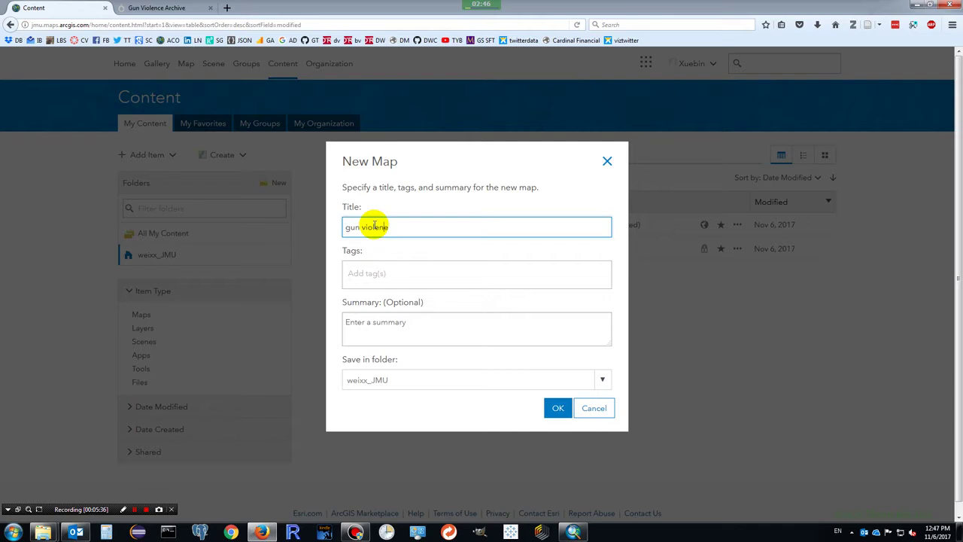
pyautogui.click(404, 272)
pyautogui.write('gun')
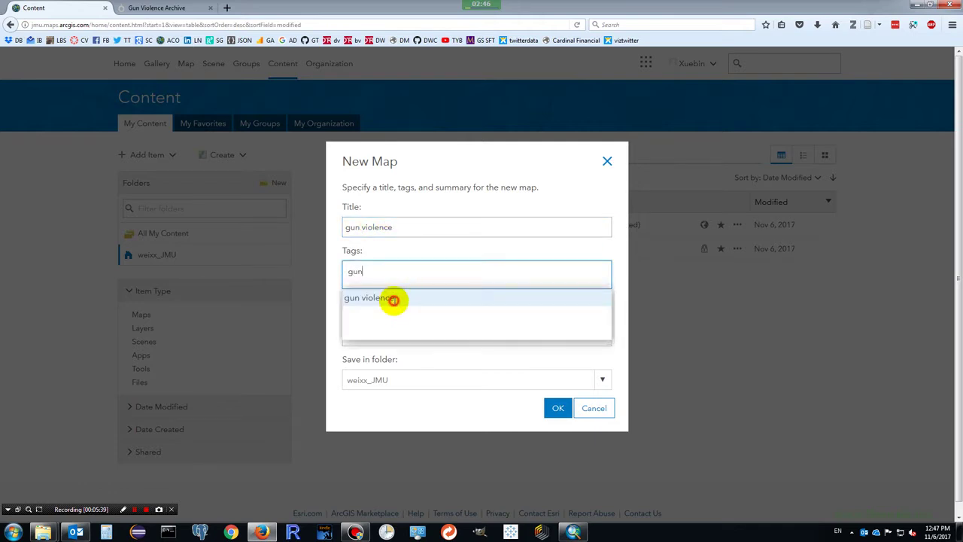
pyautogui.click(393, 299)
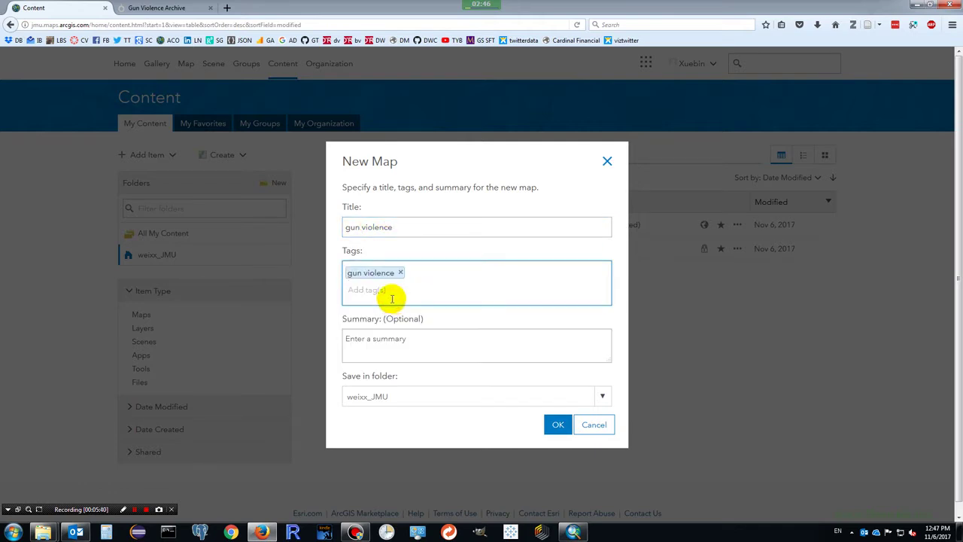
pyautogui.click(560, 426)
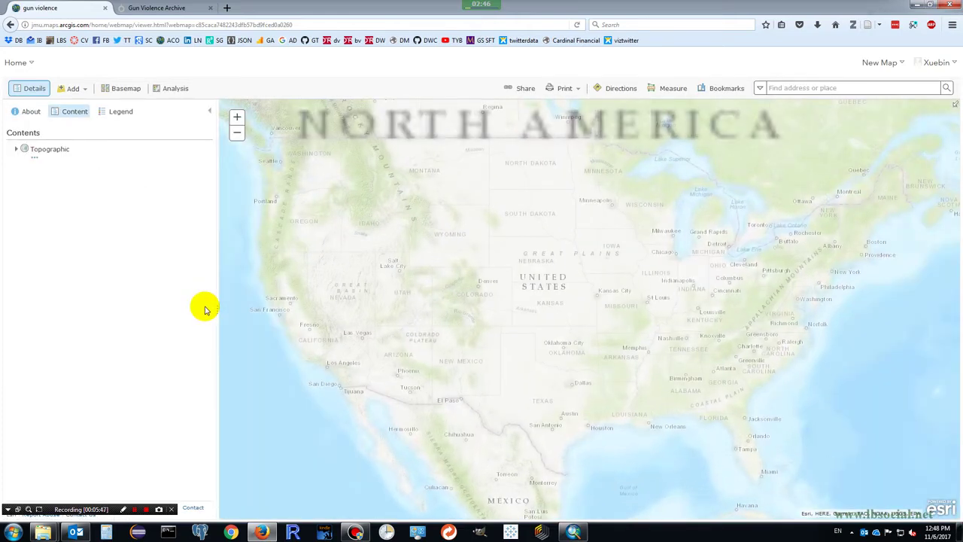
# Set the map's basemap to Dark Gray Canvas and add the gun_violence layer from My Content.
pyautogui.click(126, 91)
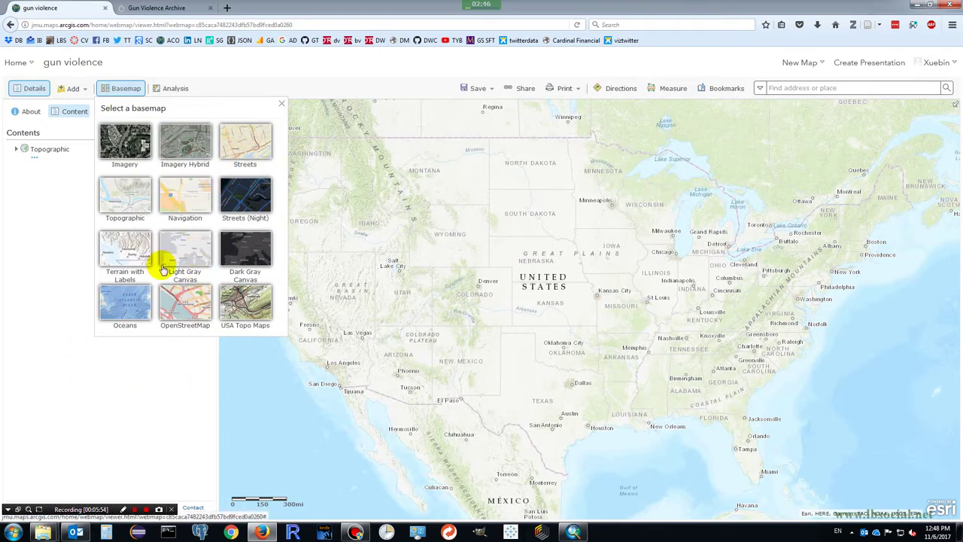
pyautogui.click(249, 256)
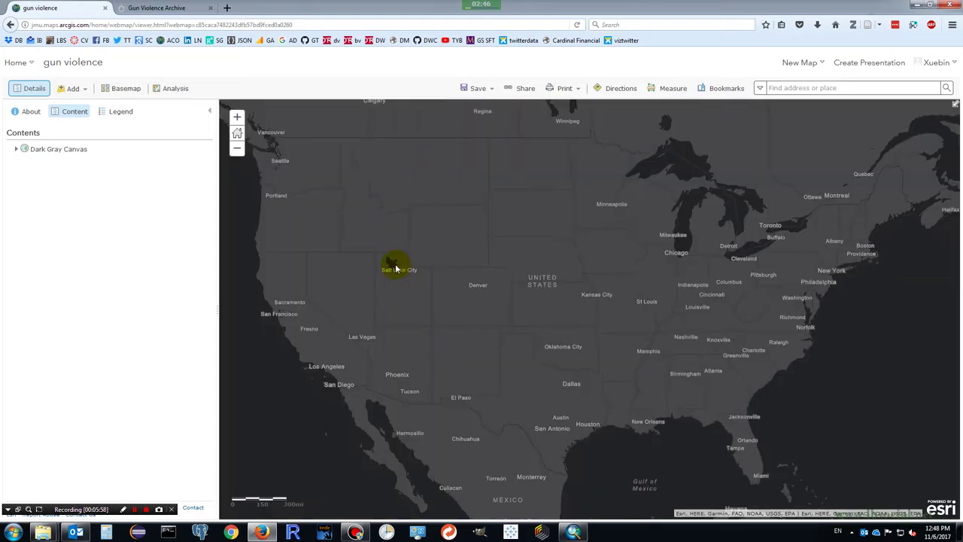
pyautogui.click(75, 89)
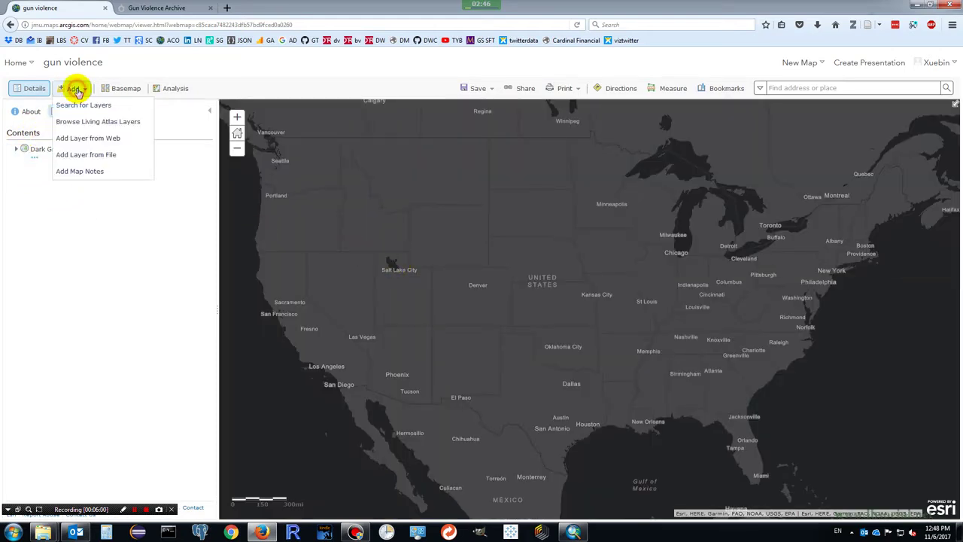
pyautogui.click(86, 103)
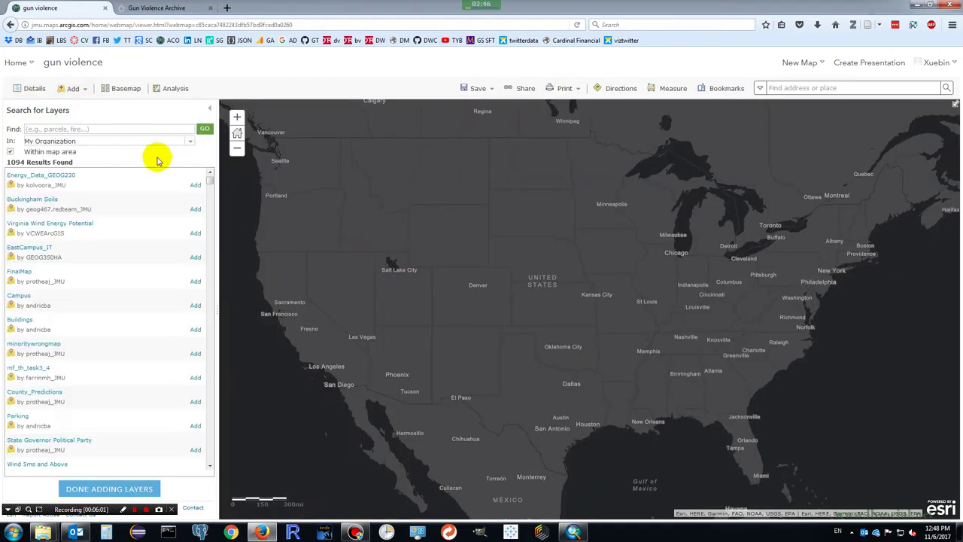
pyautogui.click(87, 142)
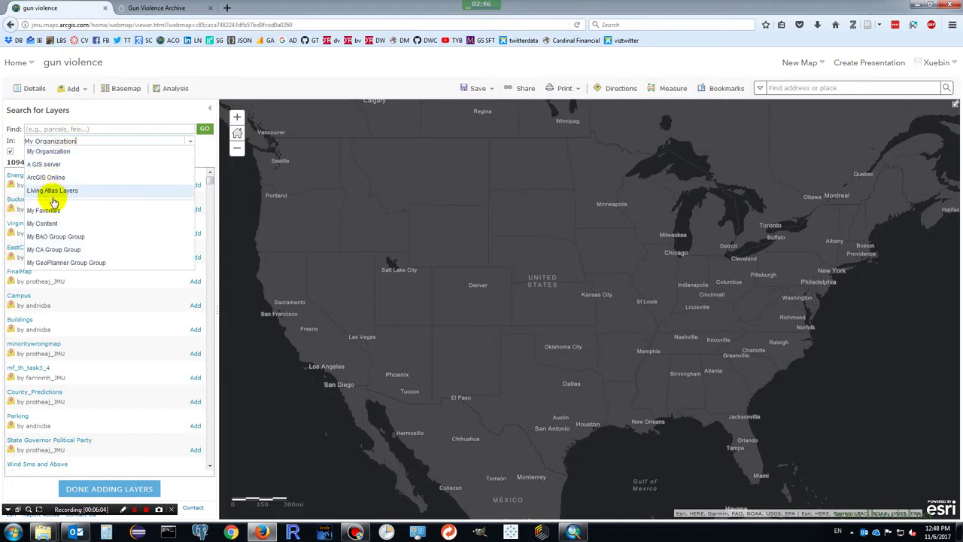
pyautogui.click(53, 223)
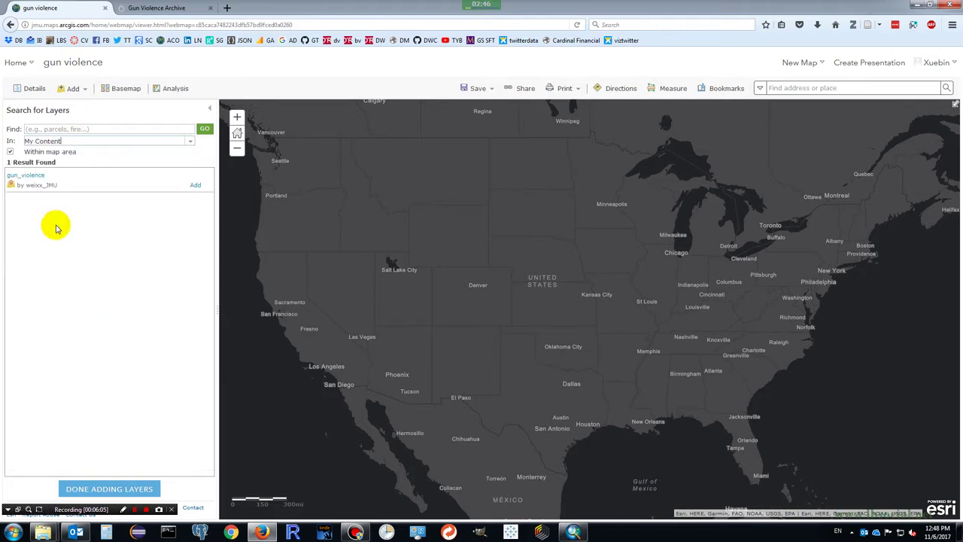
pyautogui.click(195, 185)
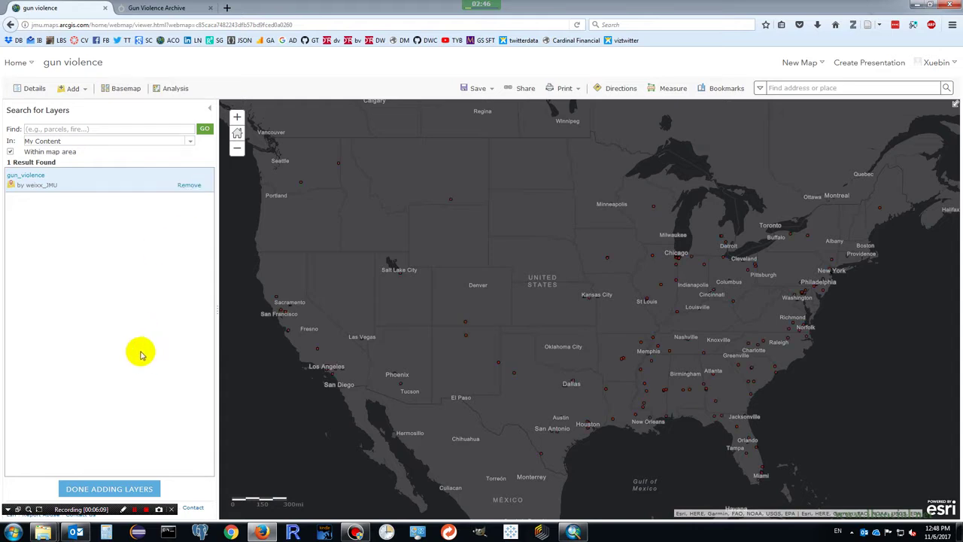
pyautogui.click(91, 488)
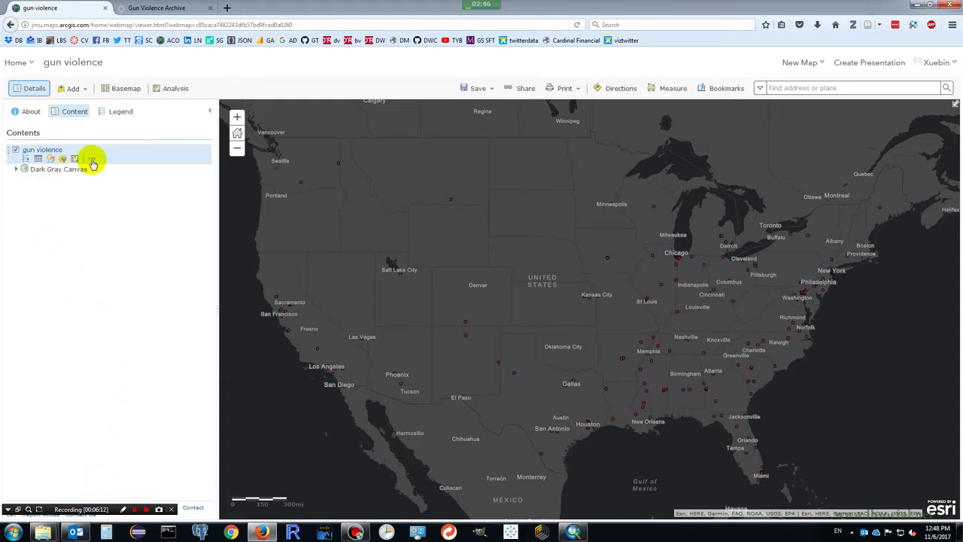
# Copy the gun violence layer and rename the original layer as "number of killed".
pyautogui.click(92, 158)
pyautogui.click(127, 258)
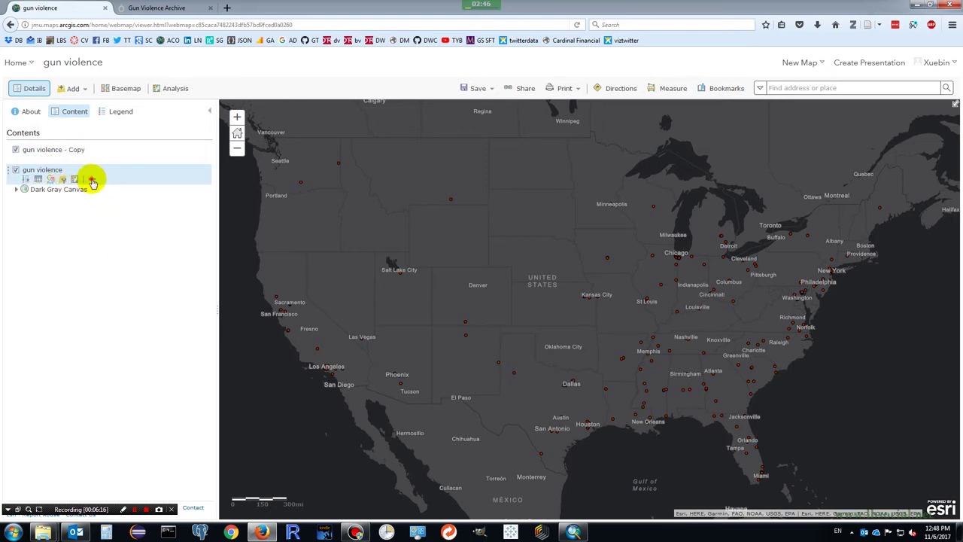
pyautogui.click(92, 180)
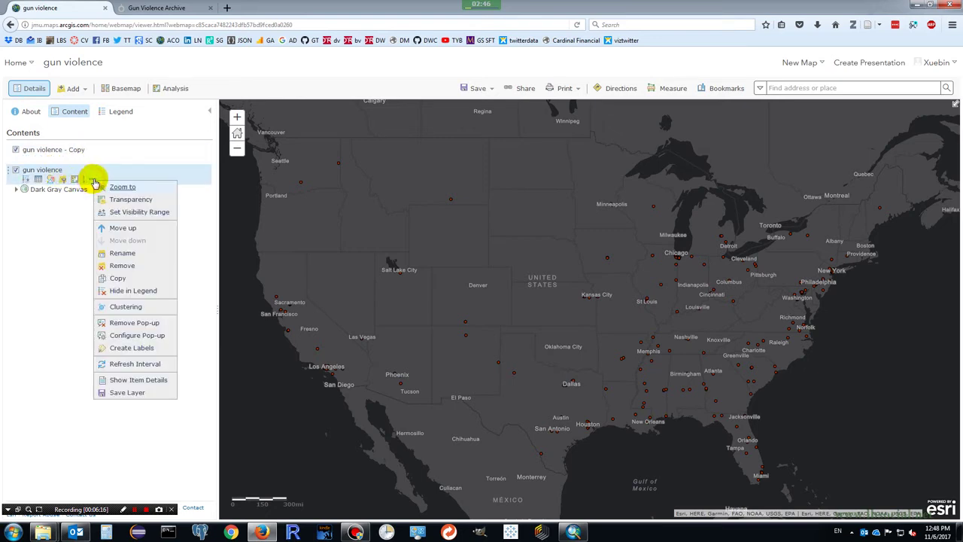
pyautogui.click(122, 253)
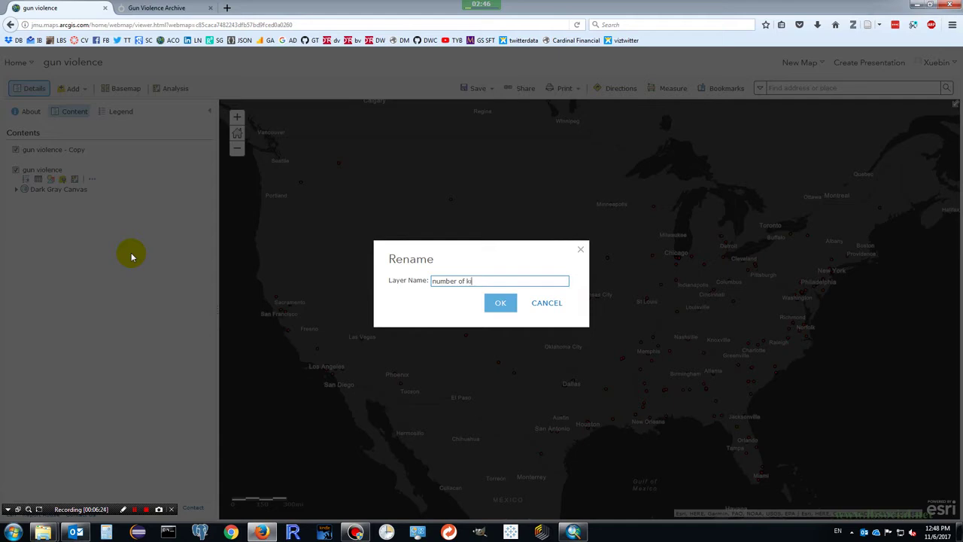
pyautogui.write('number of killed')
pyautogui.click(500, 303)
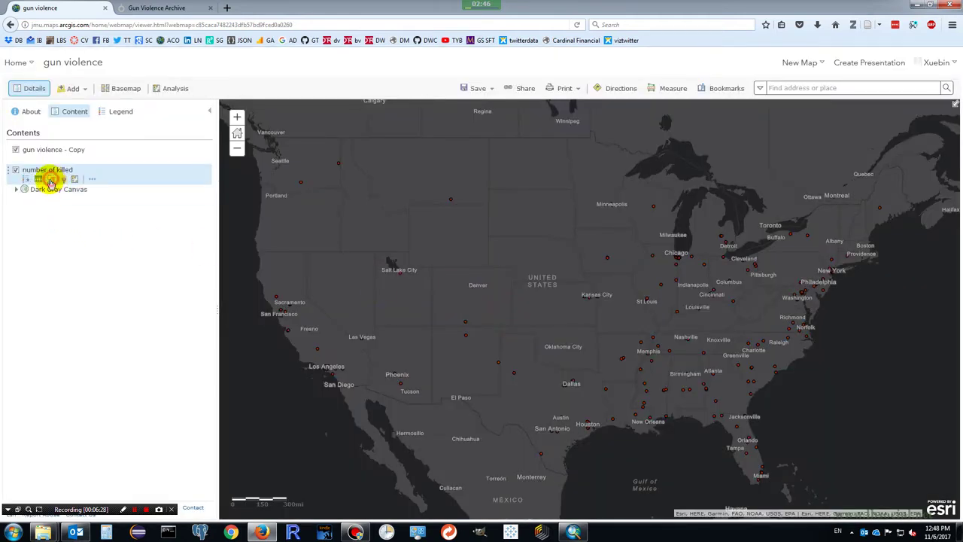
# Style the number of killed layer by the F__Killed attribute using Counts and Amounts (Size).
pyautogui.click(51, 180)
pyautogui.click(79, 162)
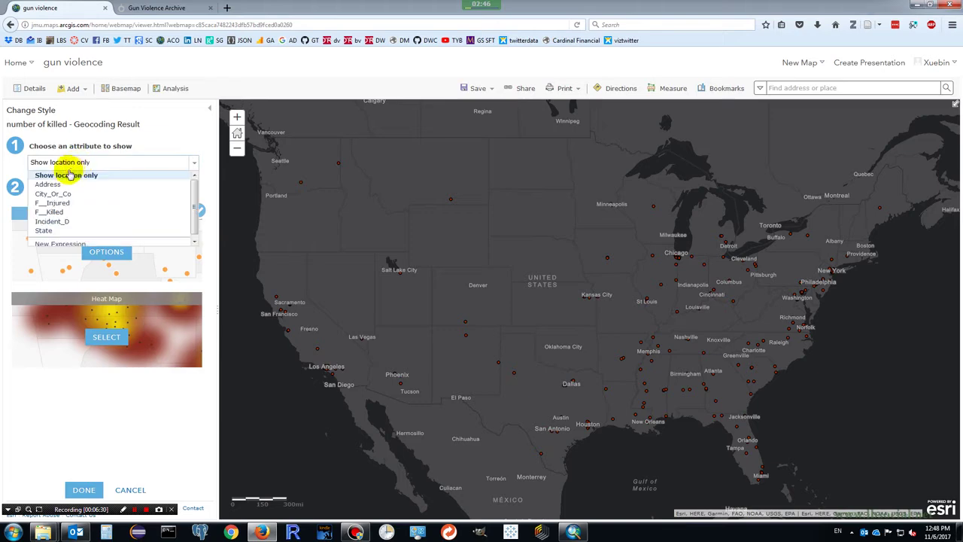
pyautogui.click(55, 211)
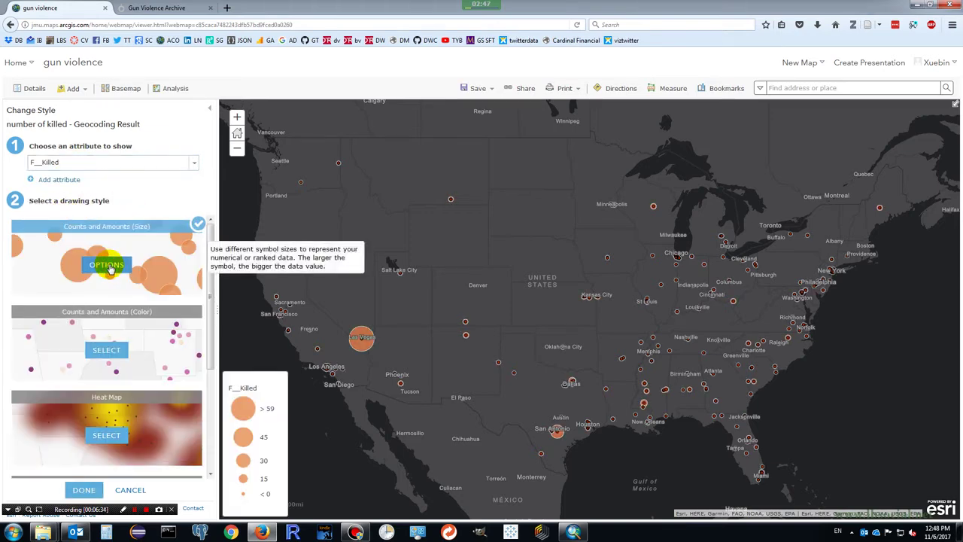
# Give the number of killed layer's proportional circles a bright red fill and finish the style change.
pyautogui.click(109, 268)
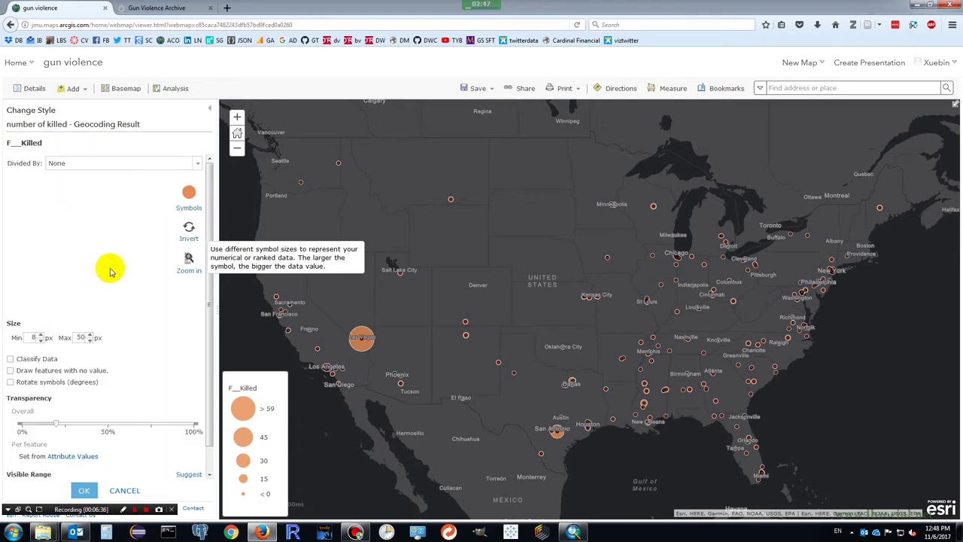
pyautogui.click(189, 193)
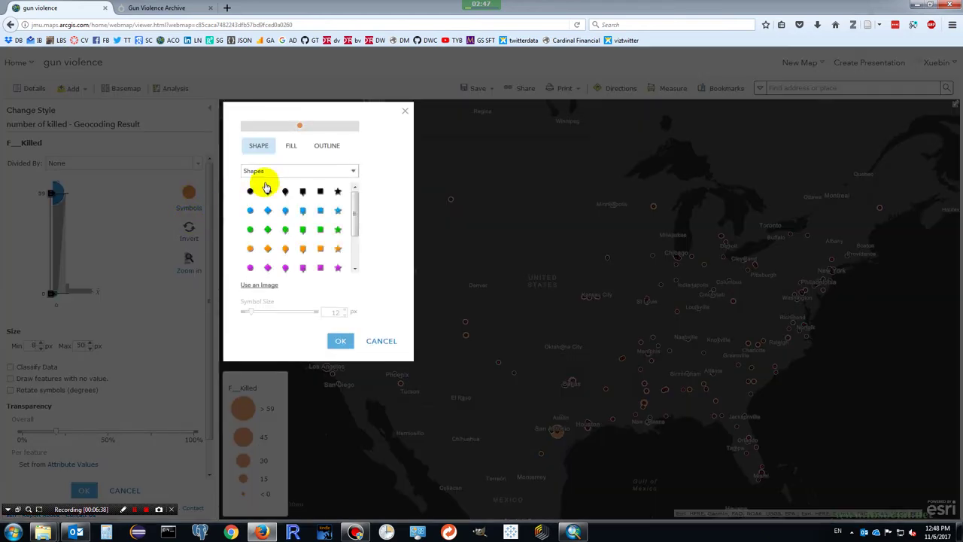
pyautogui.click(291, 145)
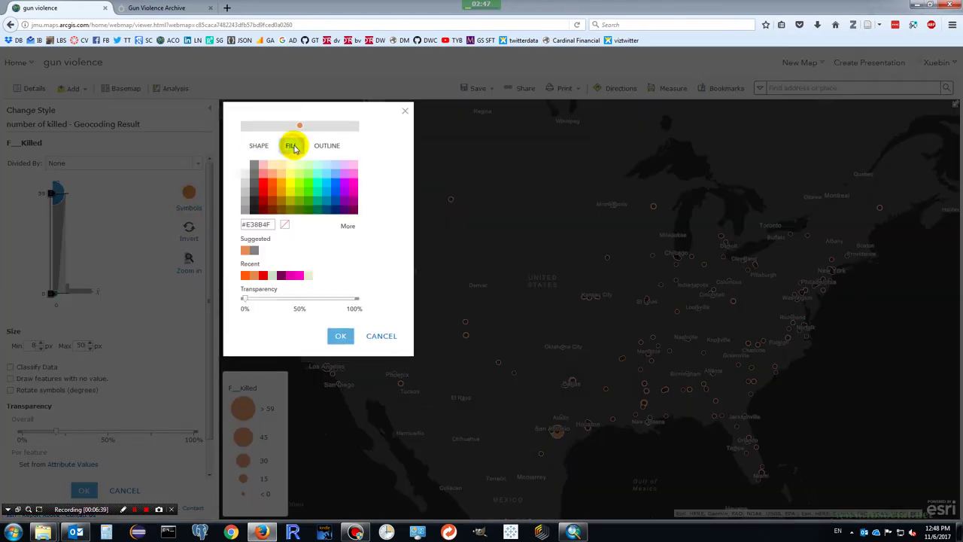
pyautogui.click(262, 188)
pyautogui.click(339, 335)
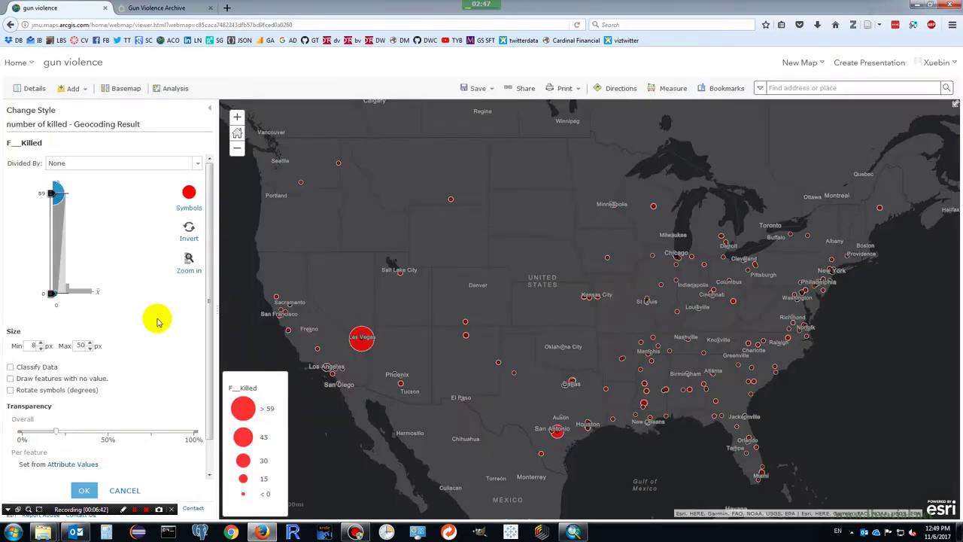
pyautogui.click(83, 493)
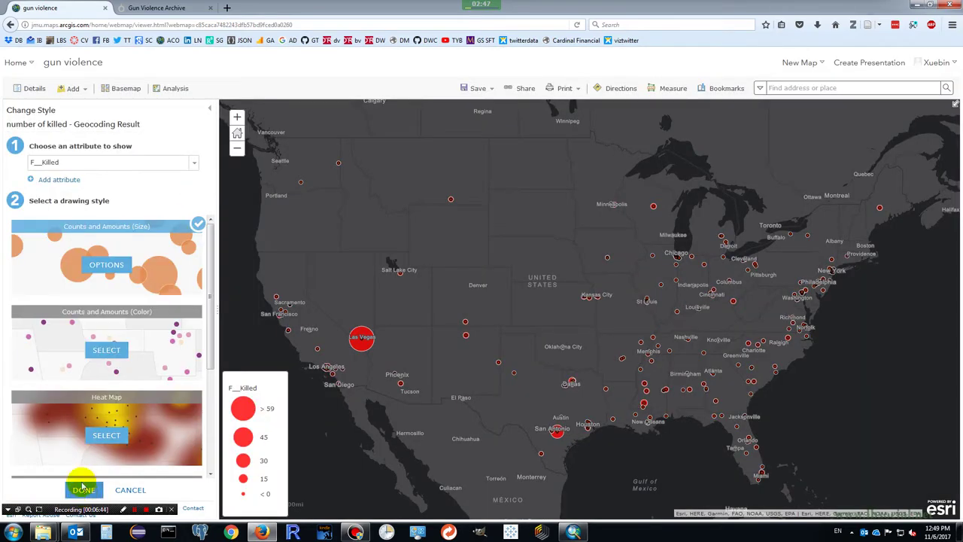
pyautogui.click(80, 493)
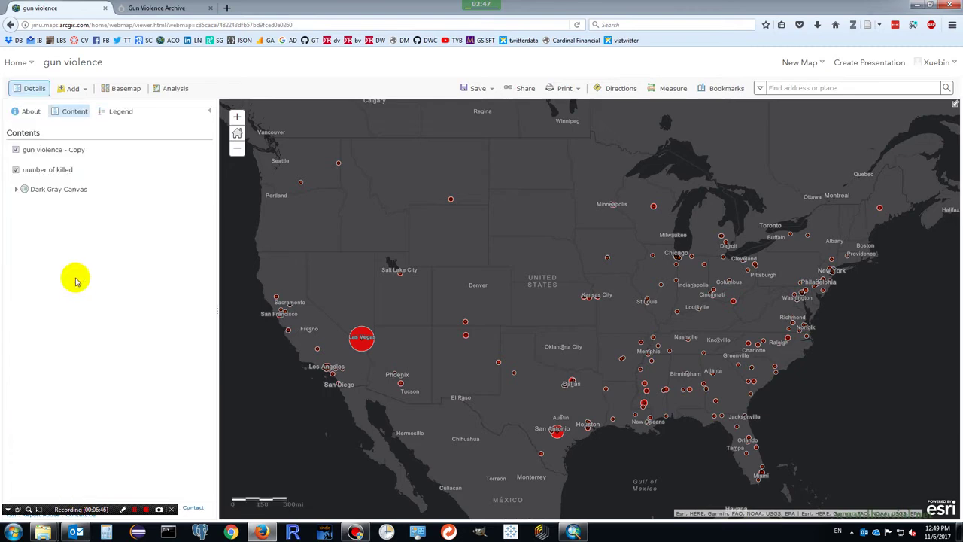
# Rename the gun violence - Copy layer as "number of injured".
pyautogui.click(92, 160)
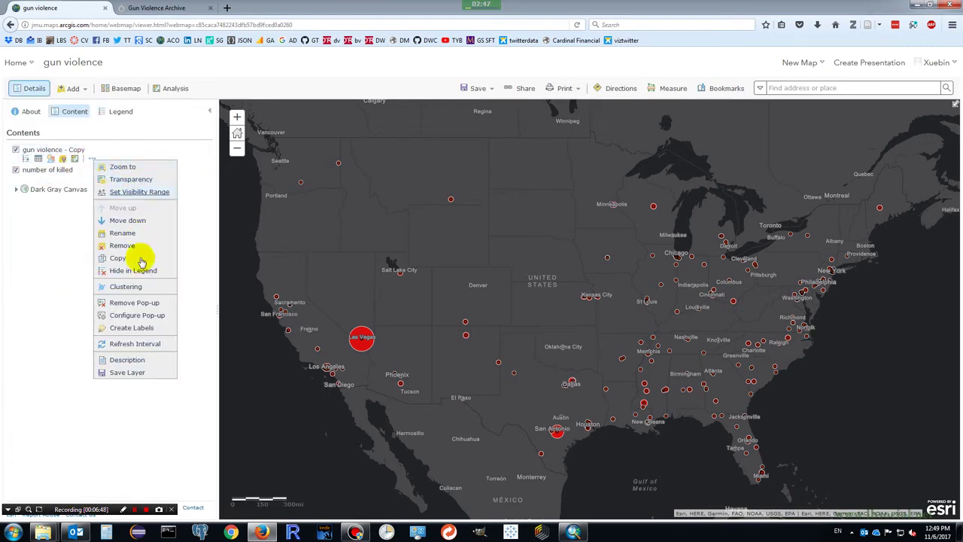
pyautogui.click(124, 234)
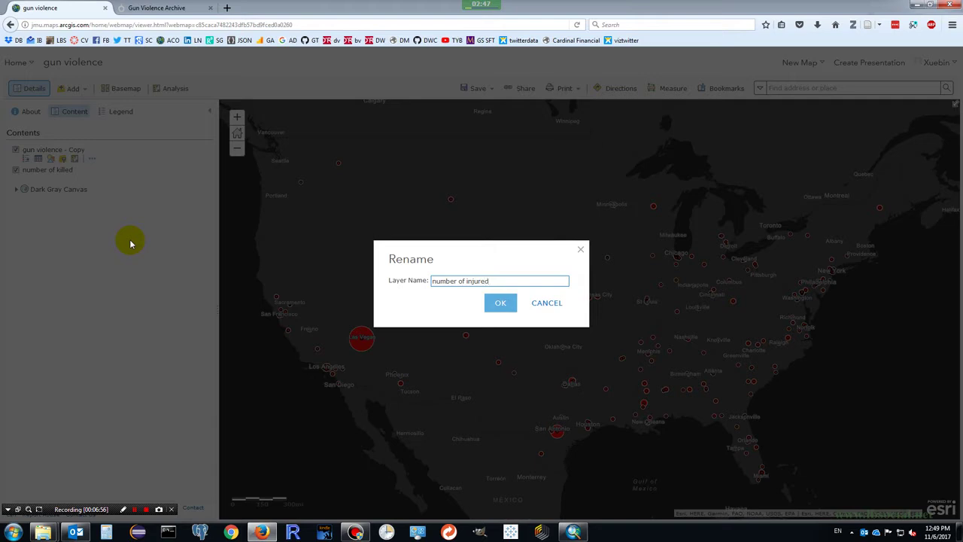
pyautogui.click(500, 303)
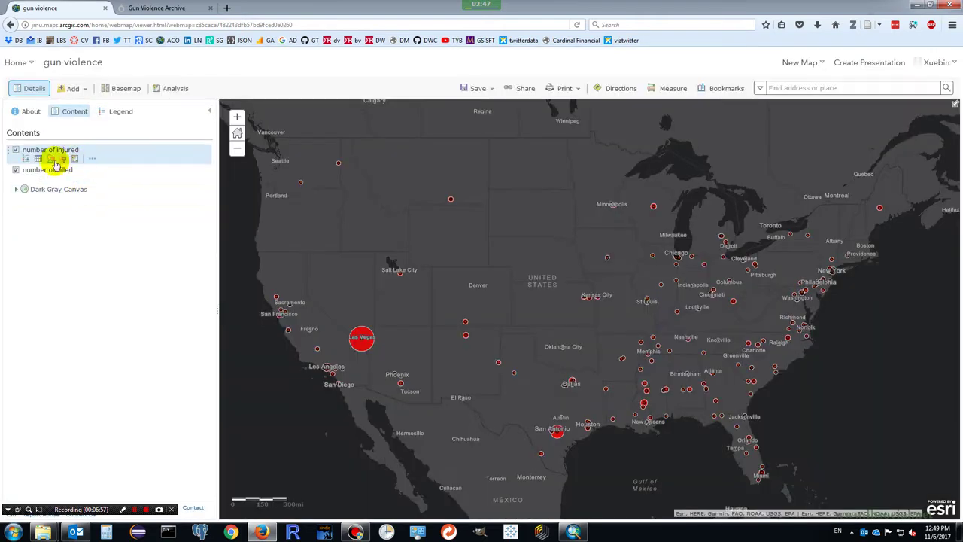
# Style the number of injured layer by the F__Injured attribute with Counts and Amounts (Size) and open that style's options.
pyautogui.click(49, 161)
pyautogui.click(81, 162)
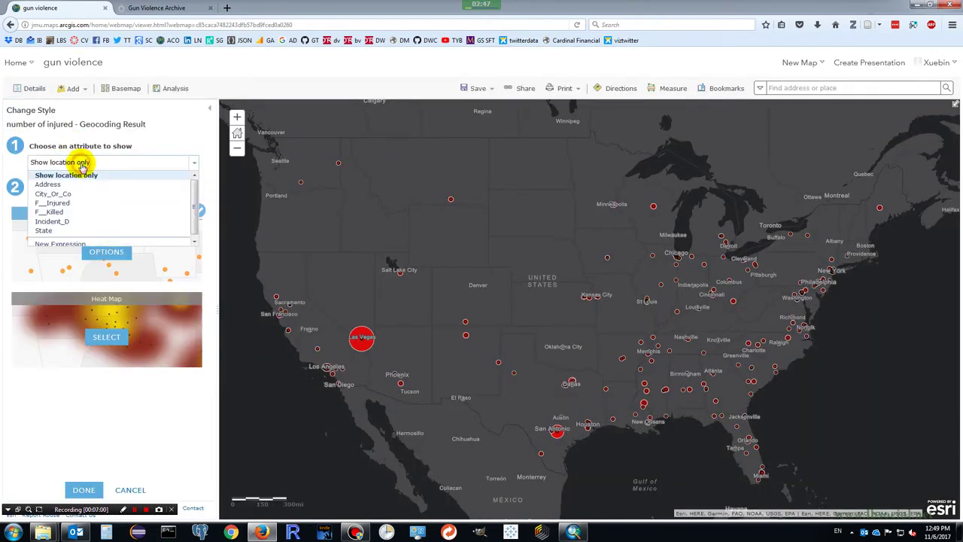
pyautogui.click(62, 204)
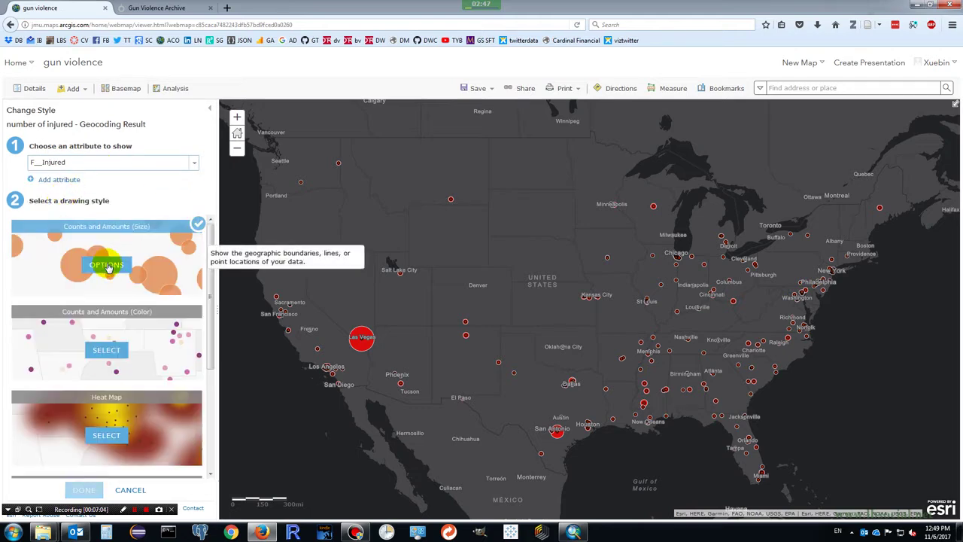
pyautogui.click(106, 263)
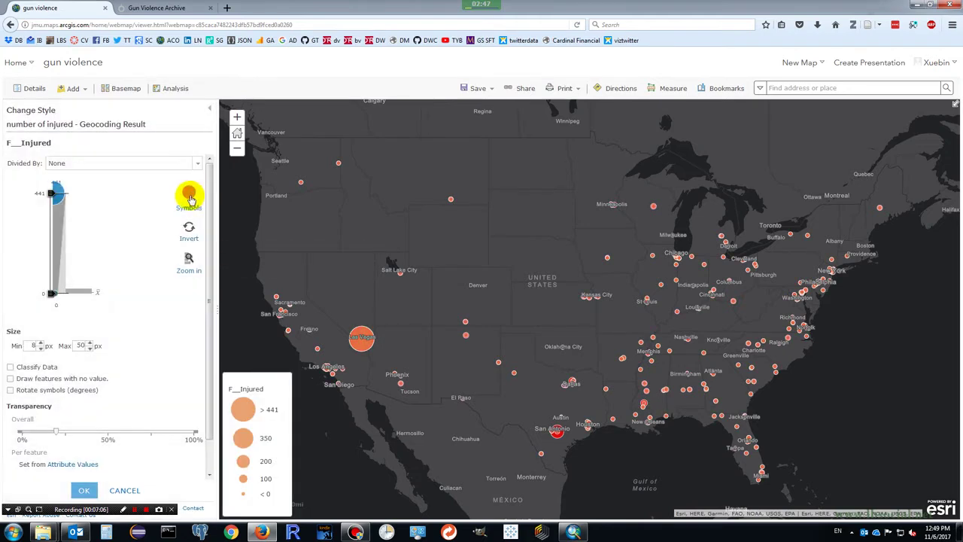
# Set the fill of the number of injured symbols to orange #FF5500.
pyautogui.click(189, 196)
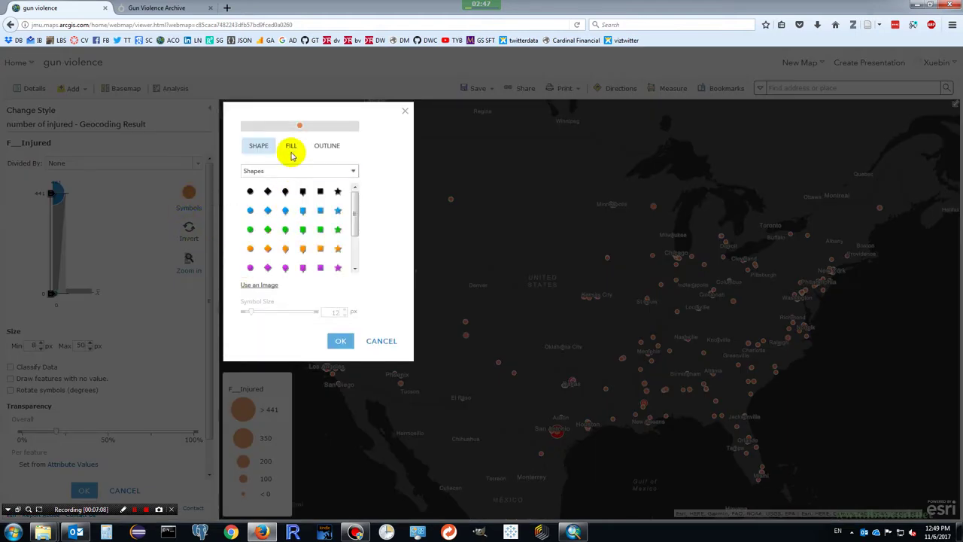
pyautogui.click(292, 146)
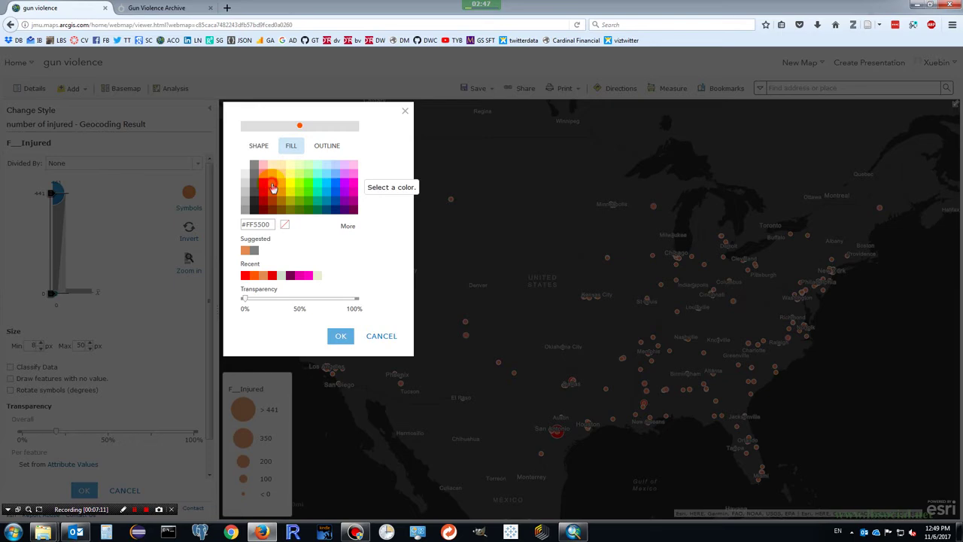
pyautogui.click(340, 336)
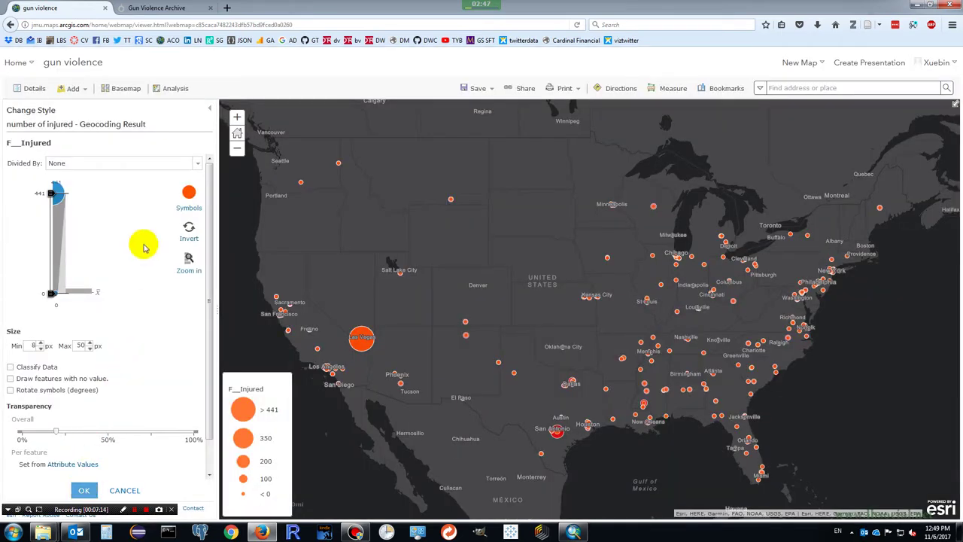
# Change the number of injured symbols to a yellow fill and finish the layer's style change.
pyautogui.click(188, 192)
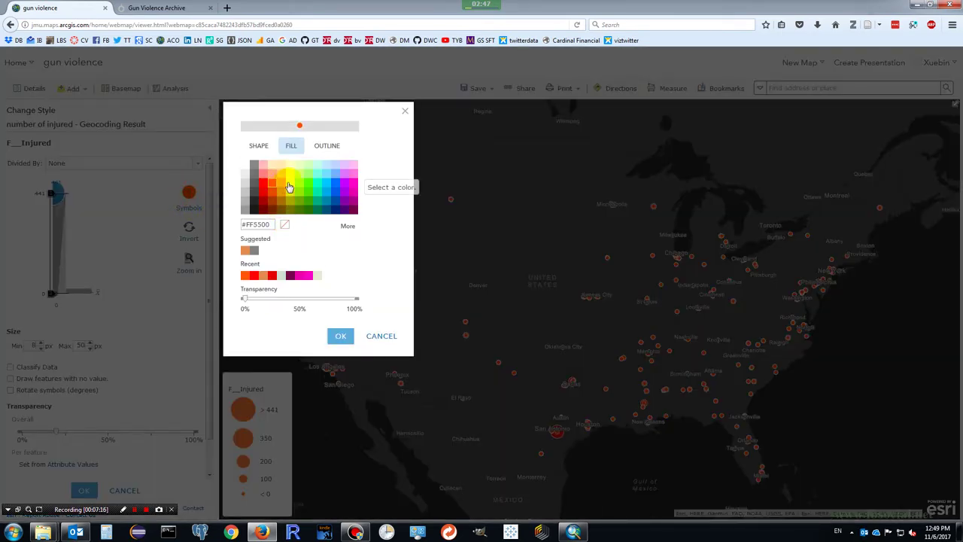
pyautogui.click(340, 335)
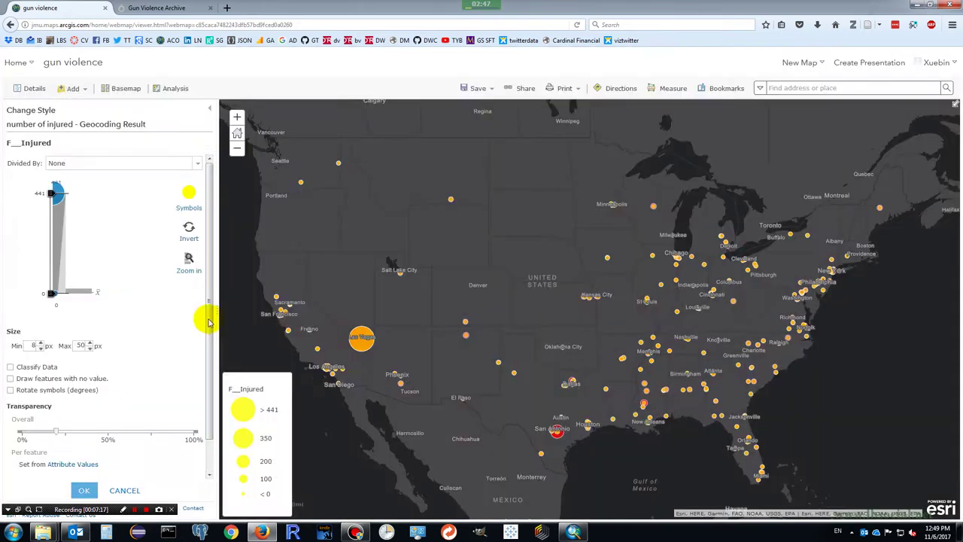
pyautogui.click(83, 490)
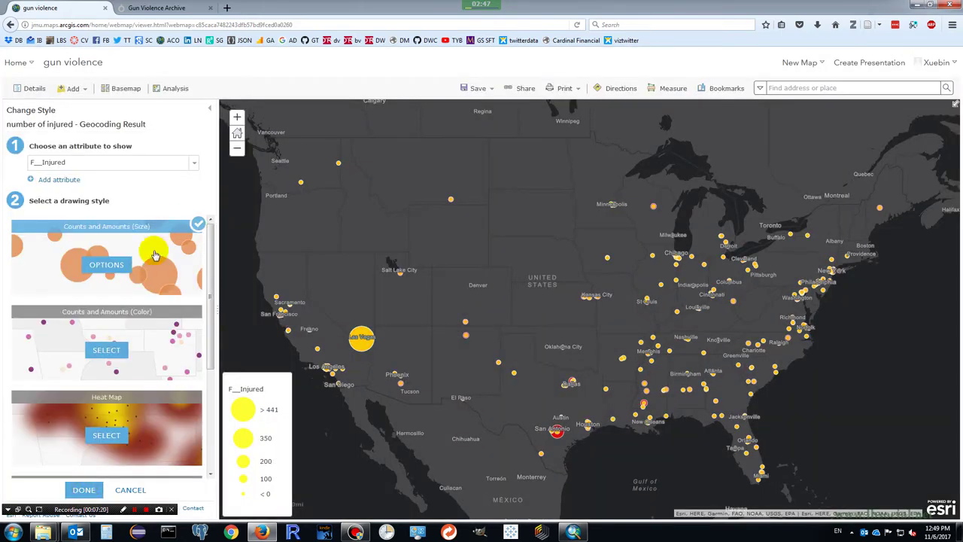
pyautogui.click(83, 490)
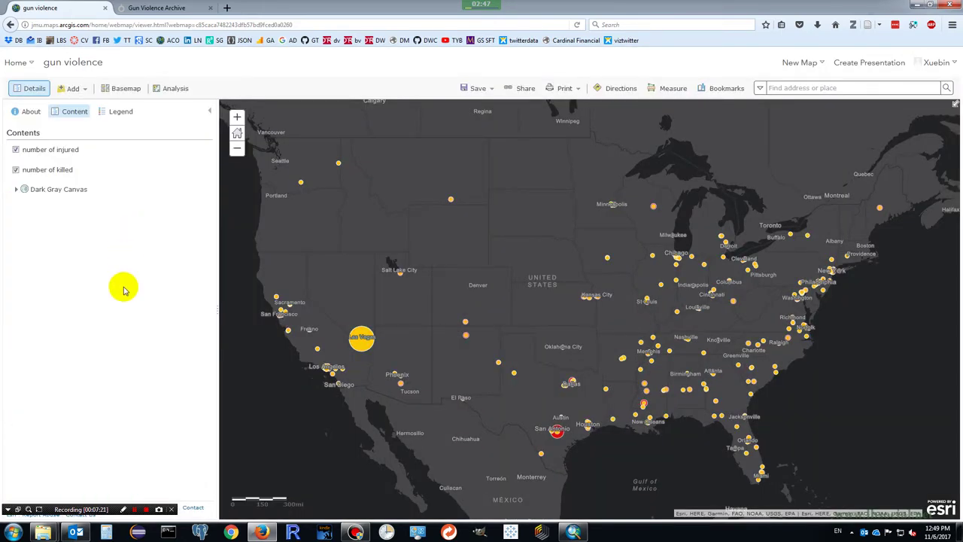
# Save the gun violence web map and return to the account's own content list.
pyautogui.click(474, 89)
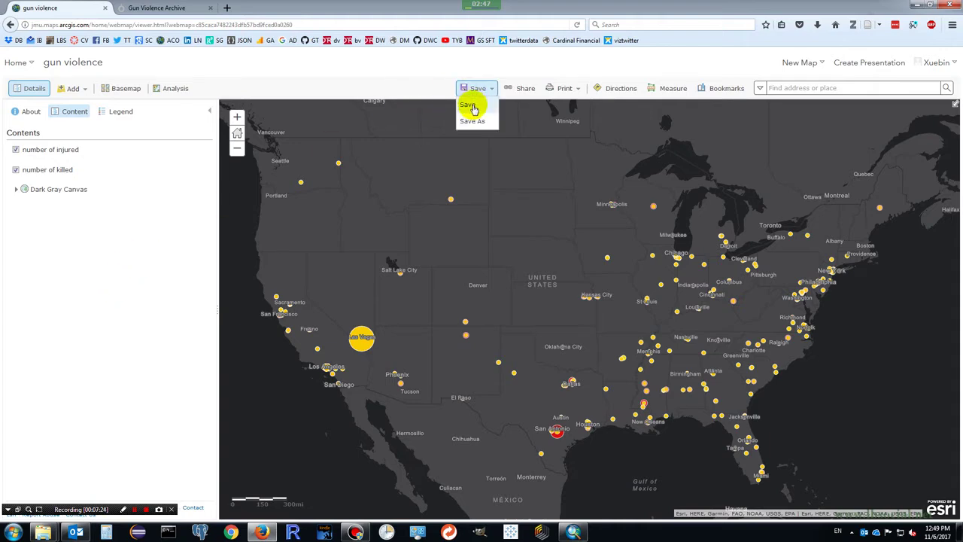
pyautogui.click(472, 107)
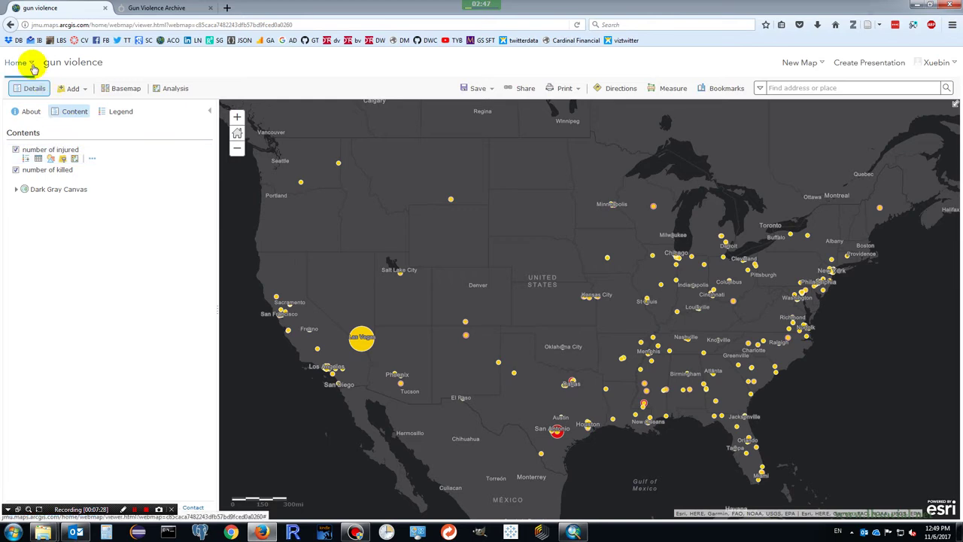
pyautogui.click(33, 66)
pyautogui.click(27, 166)
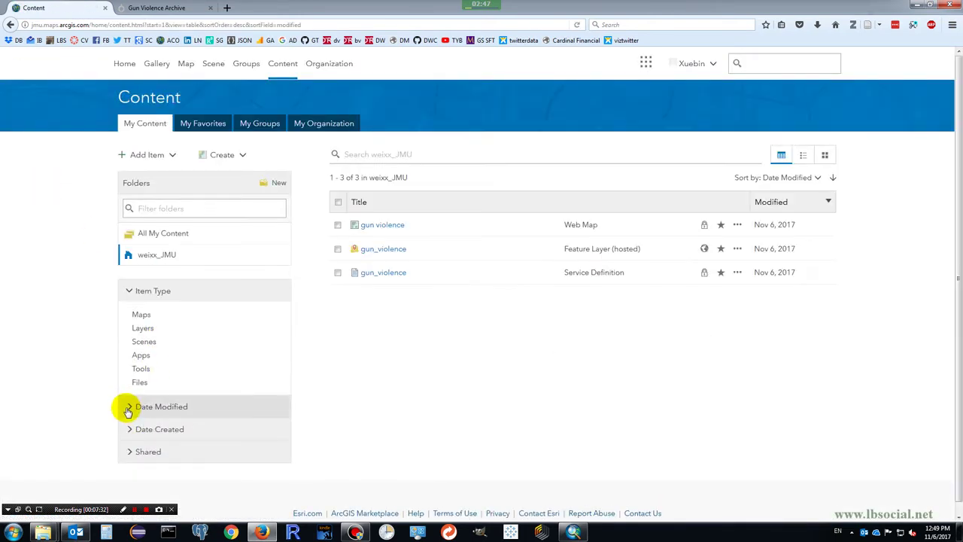
pyautogui.click(123, 510)
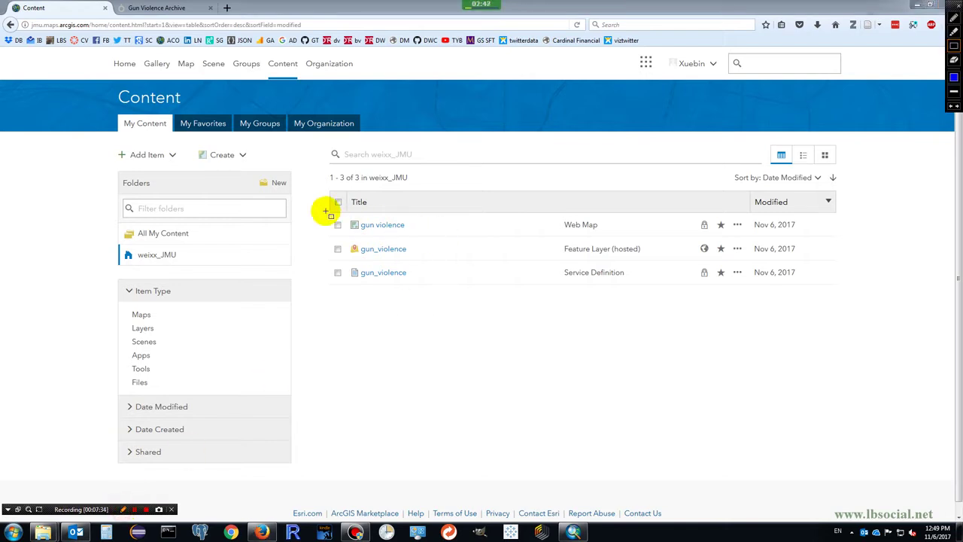
pyautogui.moveTo(322, 211); pyautogui.dragTo(446, 240)
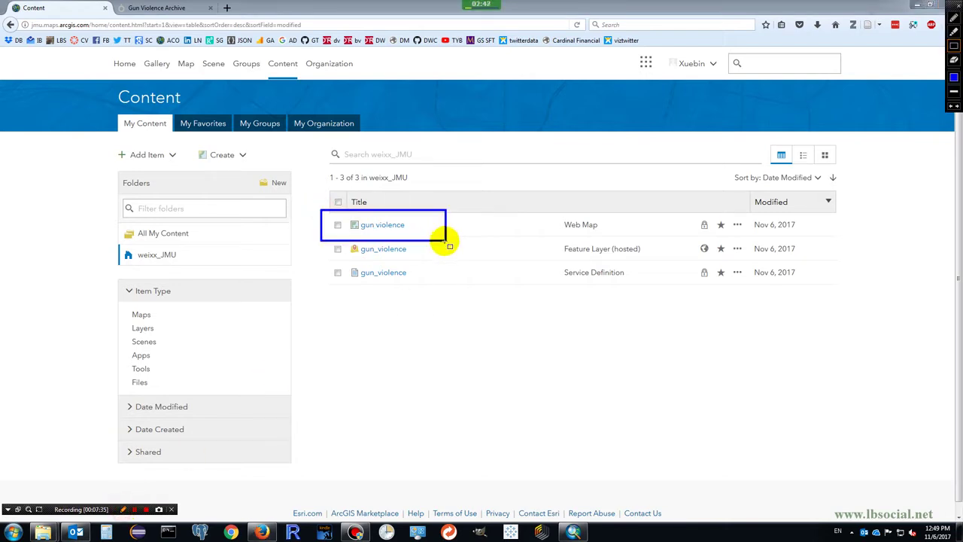
pyautogui.click(124, 510)
# Start a new app using the Web AppBuilder with the title "Gun Violence in USA 2017" and the tag "gun violence".
pyautogui.click(224, 155)
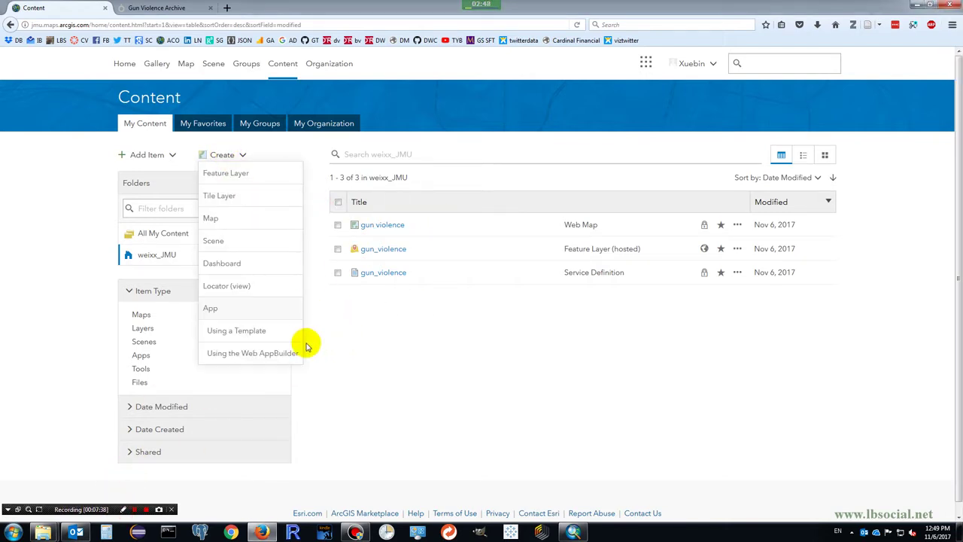
pyautogui.click(273, 353)
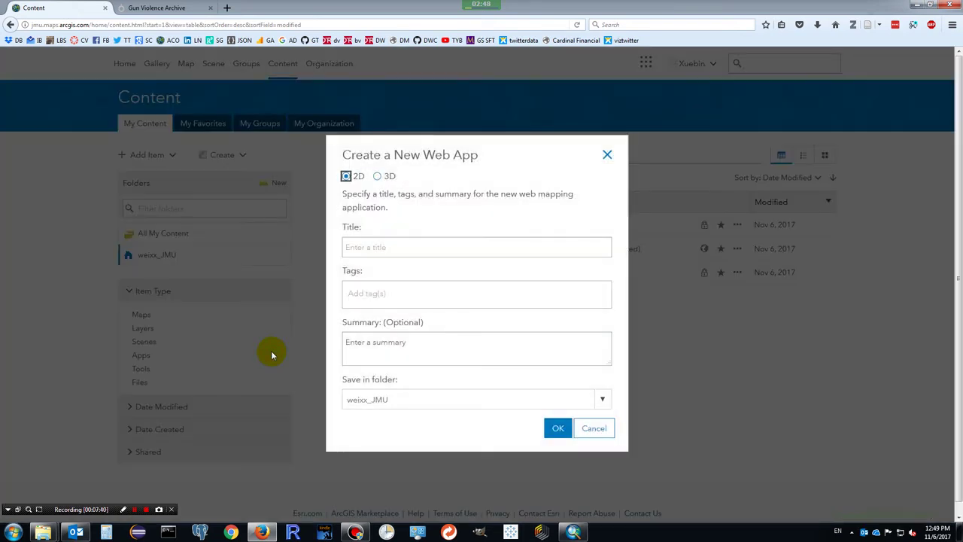
pyautogui.click(374, 251)
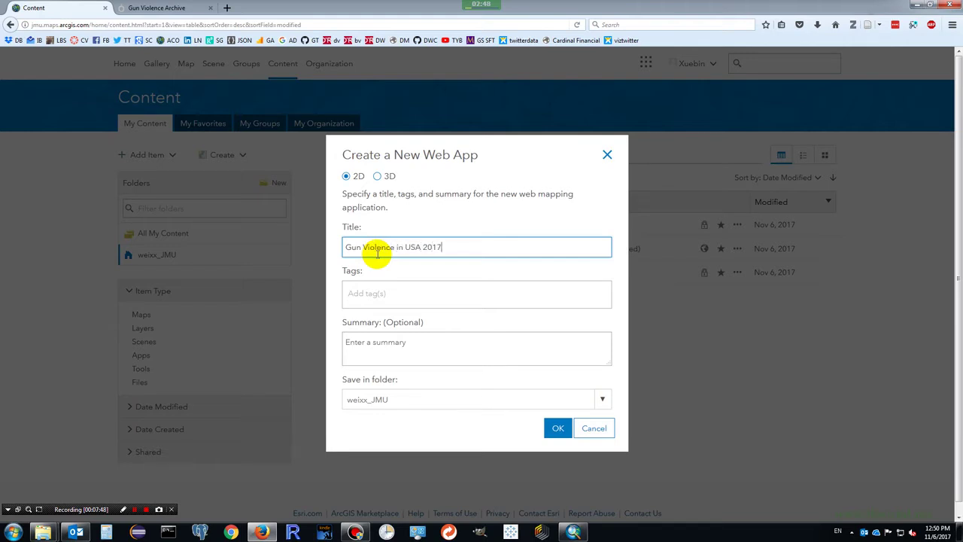
pyautogui.click(381, 287)
pyautogui.write('gun')
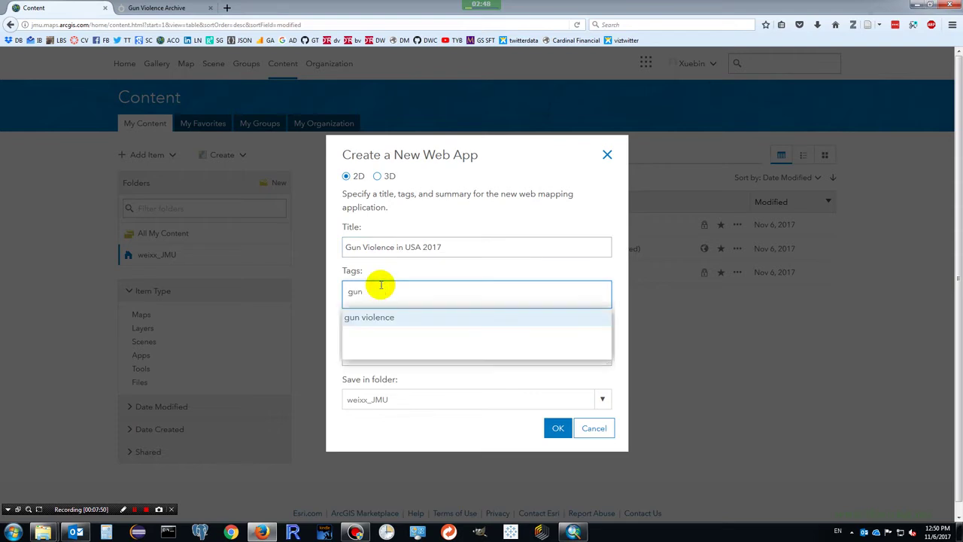
pyautogui.click(376, 316)
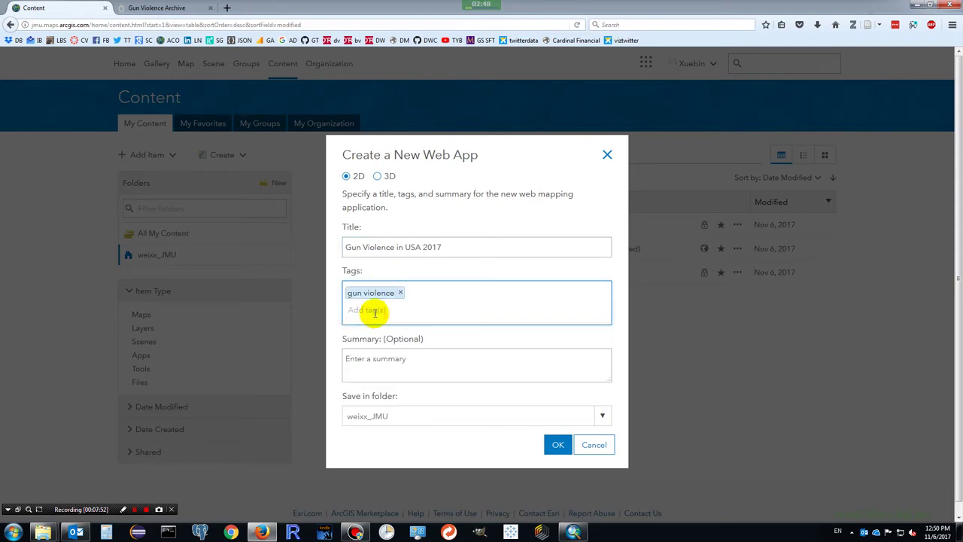
# Write the summary "Gun Violence in USA 2017." with a data source note using the Gun Violence Archive web address, and create the app.
pyautogui.click(396, 363)
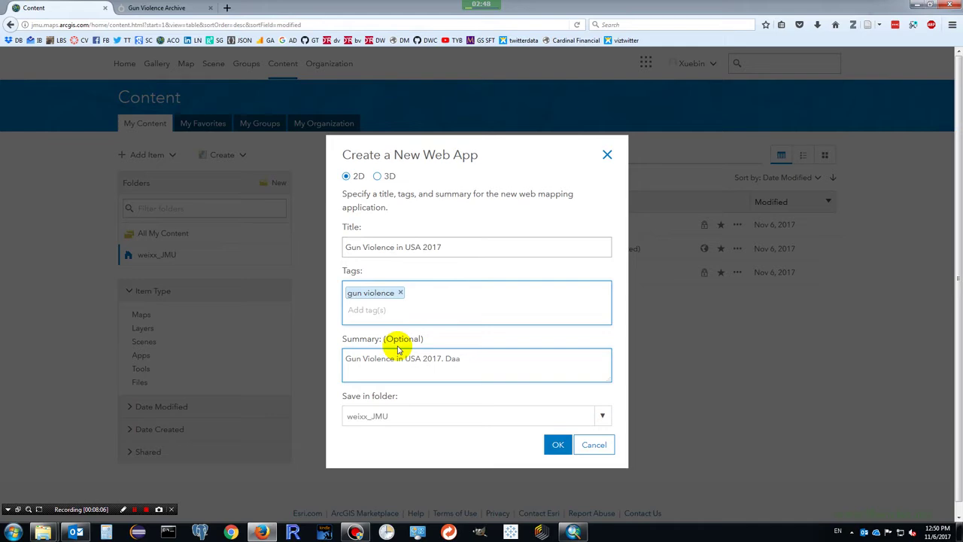
pyautogui.click(170, 8)
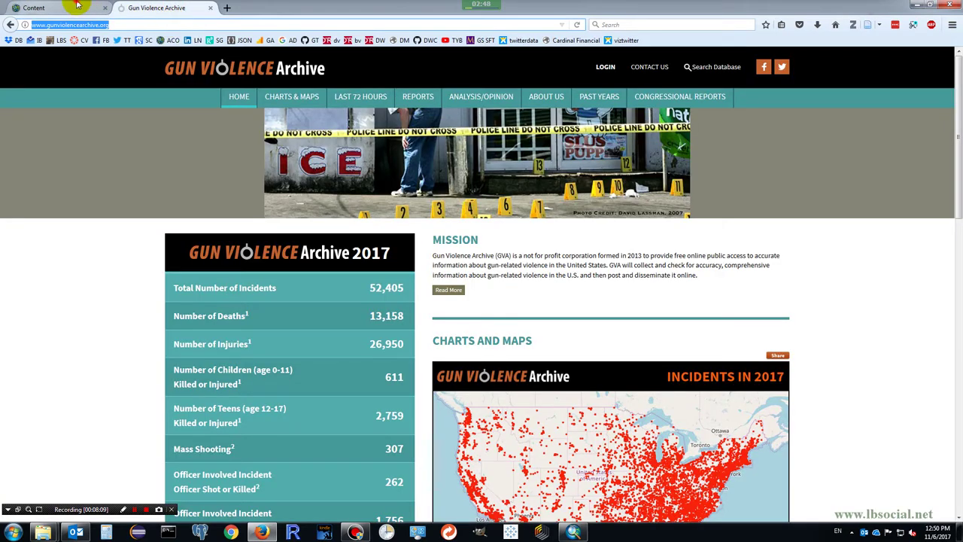
pyautogui.click(34, 8)
pyautogui.click(559, 452)
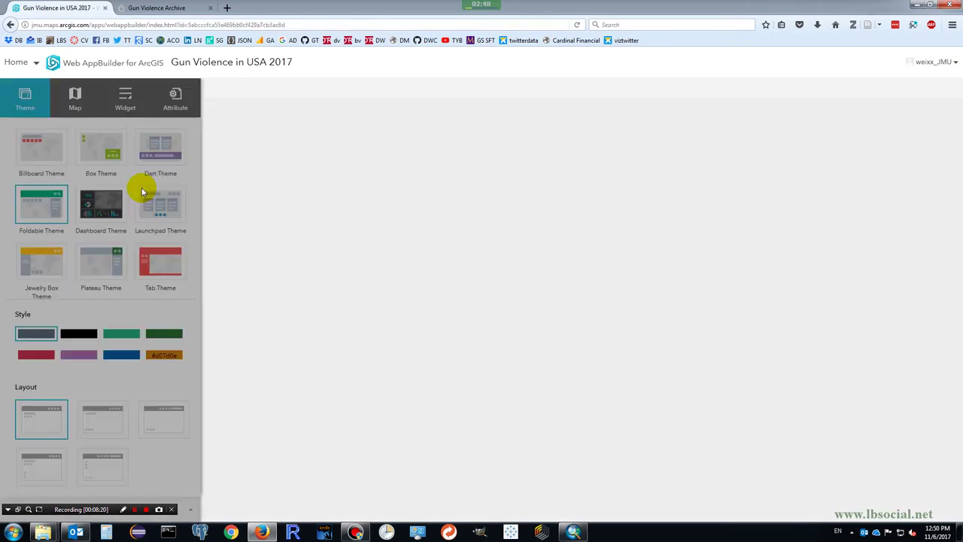
# Apply the Dashboard Theme to the new web app.
pyautogui.click(88, 205)
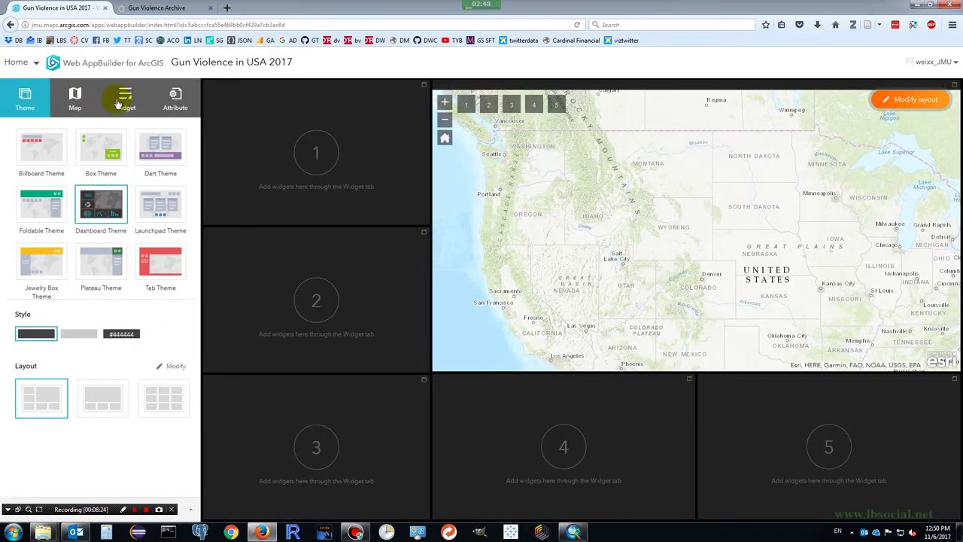
# Choose the "gun violence" web map from the account's own content as the app's map.
pyautogui.click(75, 98)
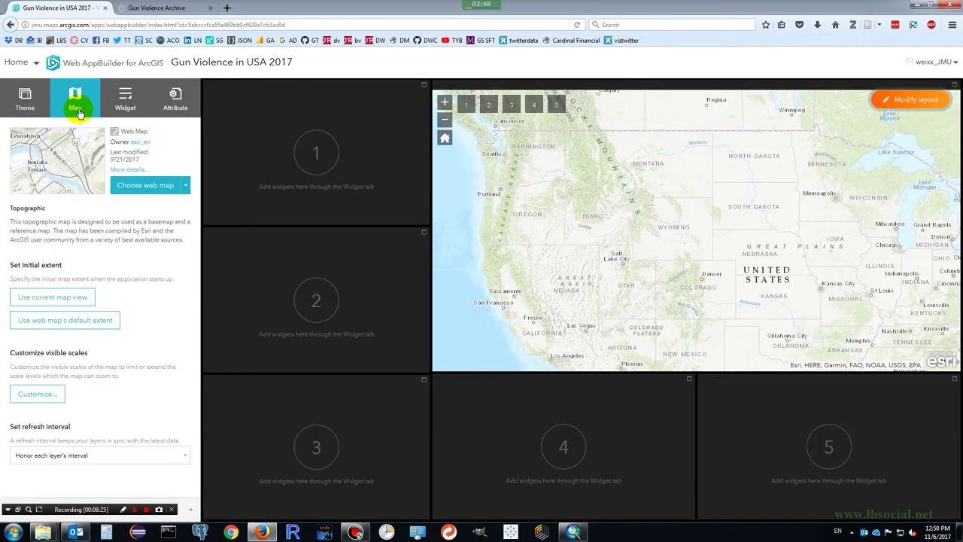
pyautogui.click(148, 186)
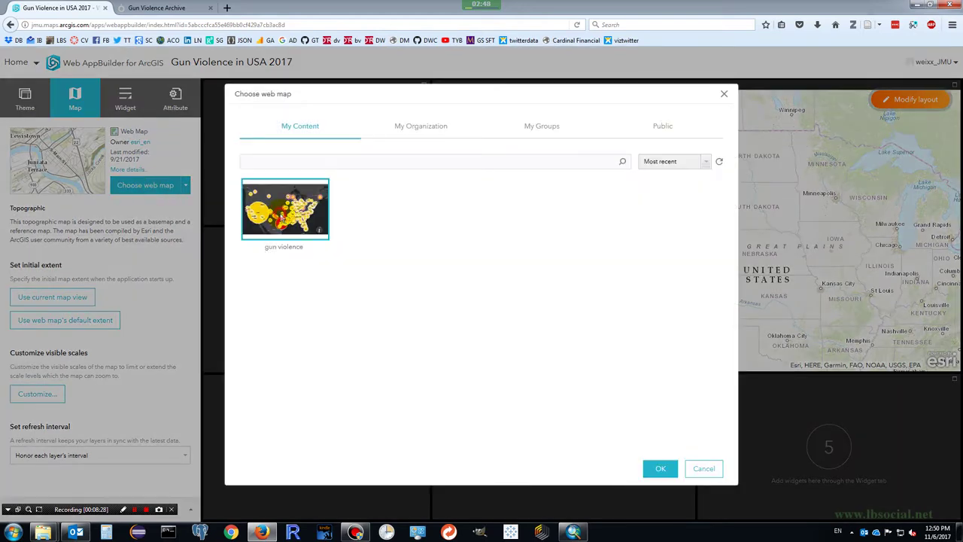
pyautogui.click(284, 211)
pyautogui.click(661, 470)
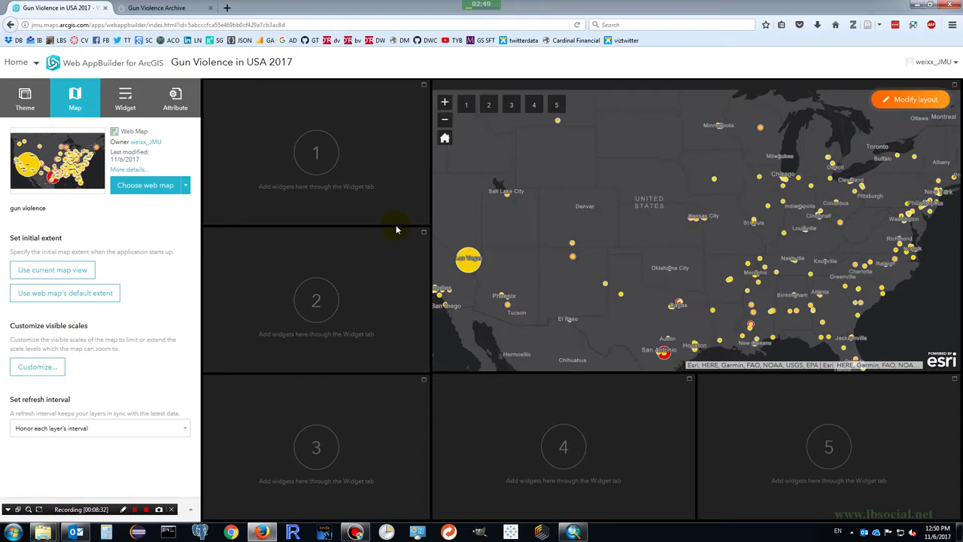
# Add the Near Me widget to the first dashboard slot.
pyautogui.click(125, 98)
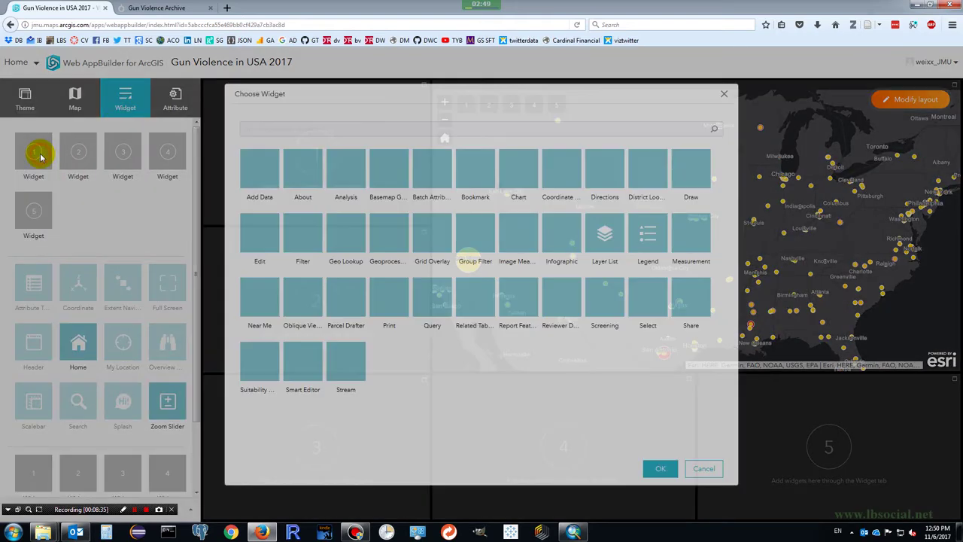
pyautogui.click(38, 154)
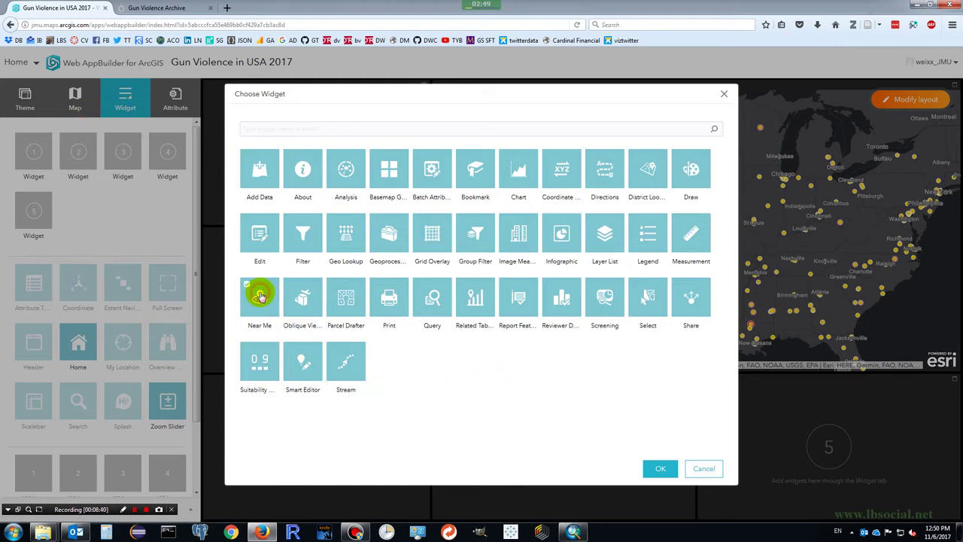
pyautogui.click(660, 468)
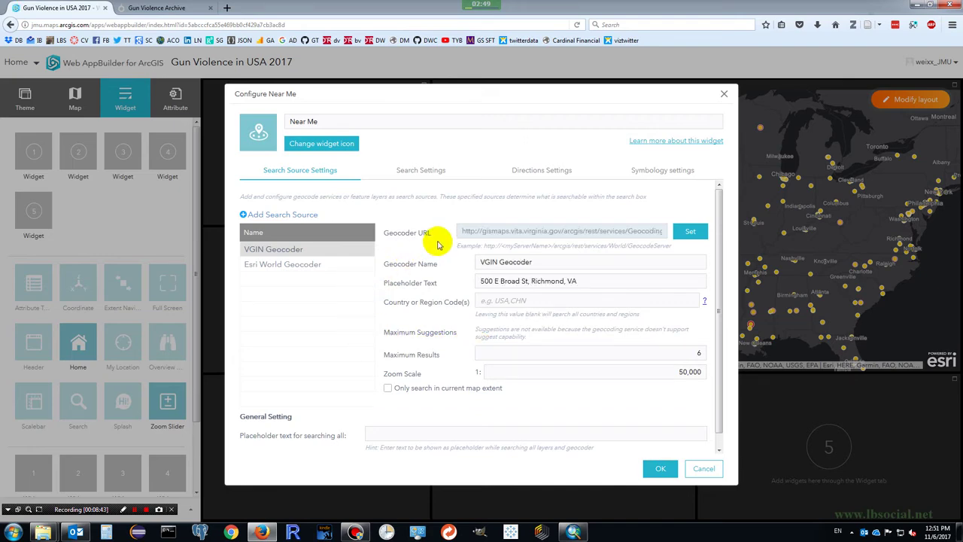
# Set "number of injured" and "number of killed" as the Near Me widget's search layers and finish its configuration.
pyautogui.click(436, 170)
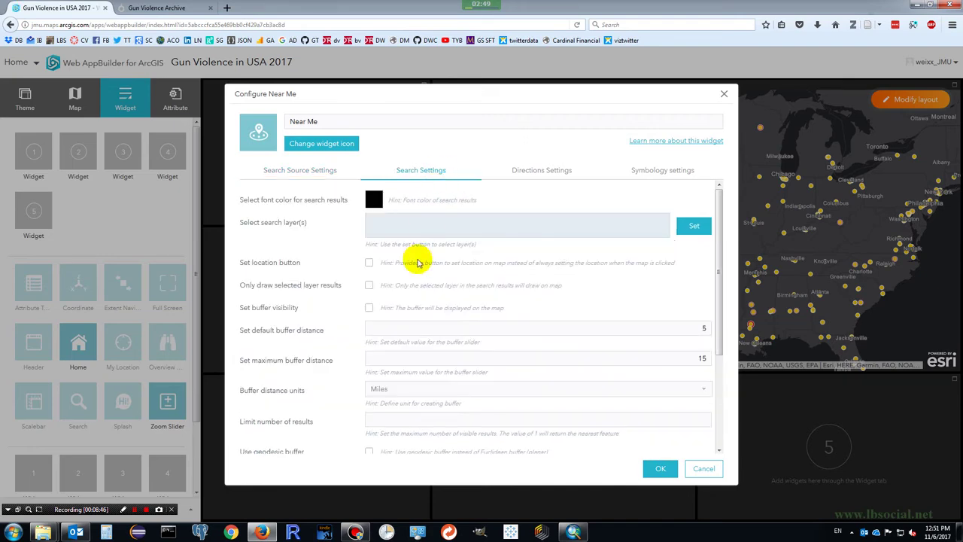
pyautogui.click(691, 227)
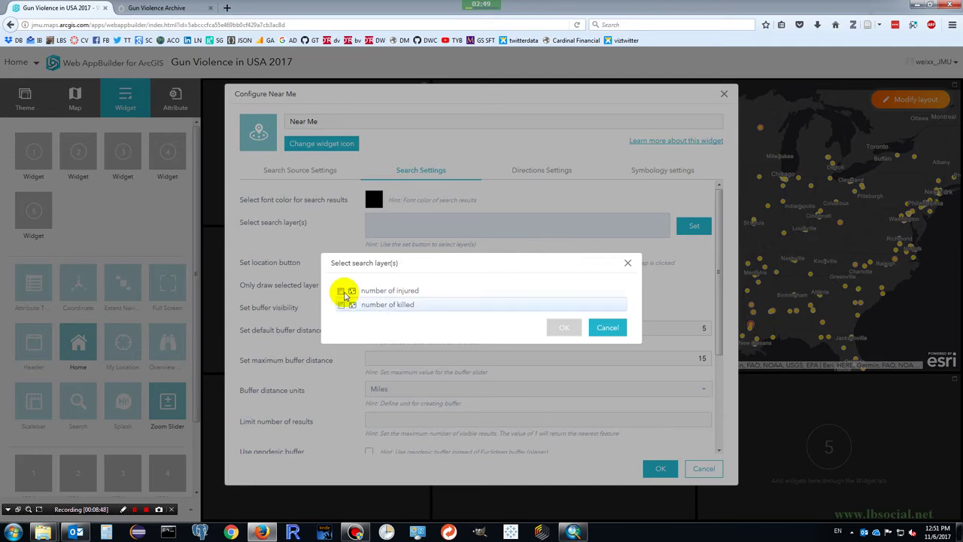
pyautogui.click(342, 292)
pyautogui.click(343, 305)
pyautogui.click(565, 328)
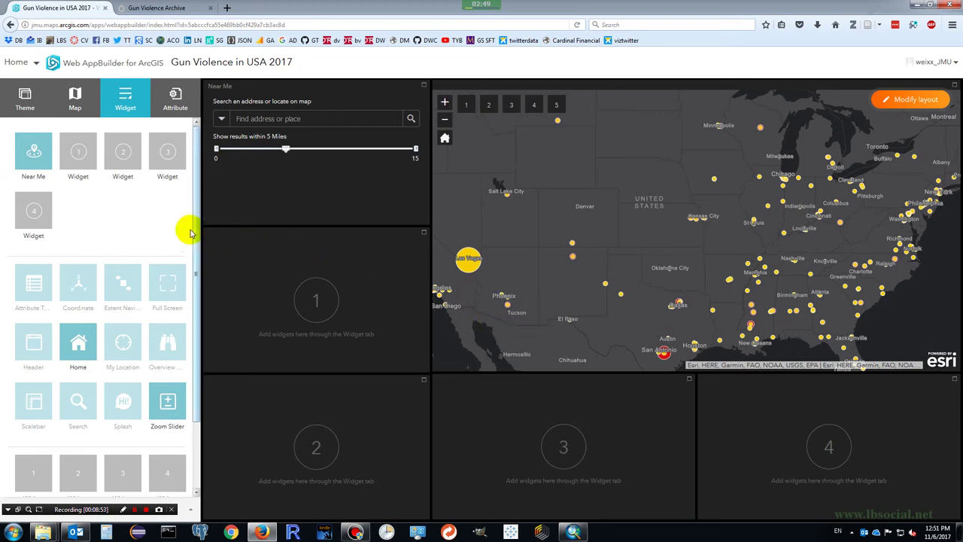
# Add a Layer List widget to the next empty slot, disabling every layer context menu action except Zoom to.
pyautogui.click(81, 153)
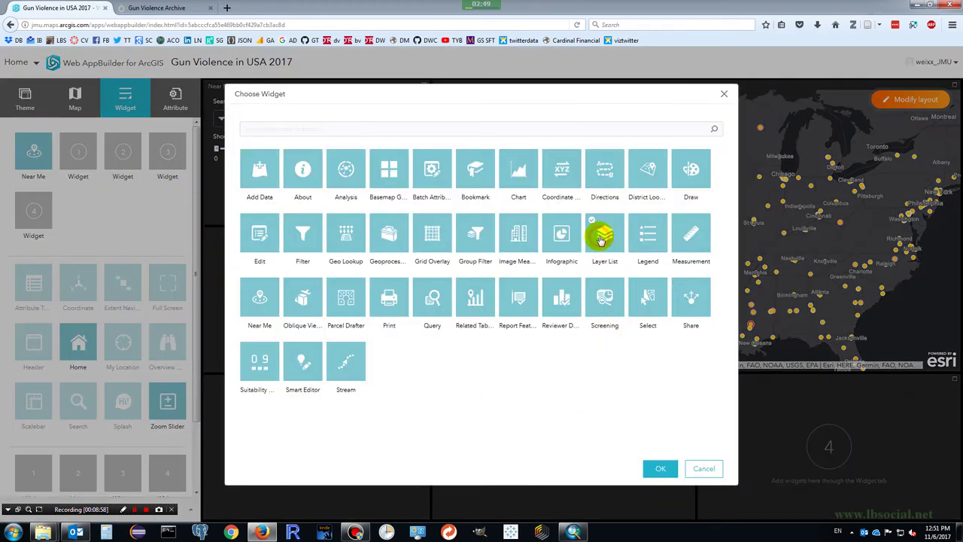
pyautogui.click(660, 468)
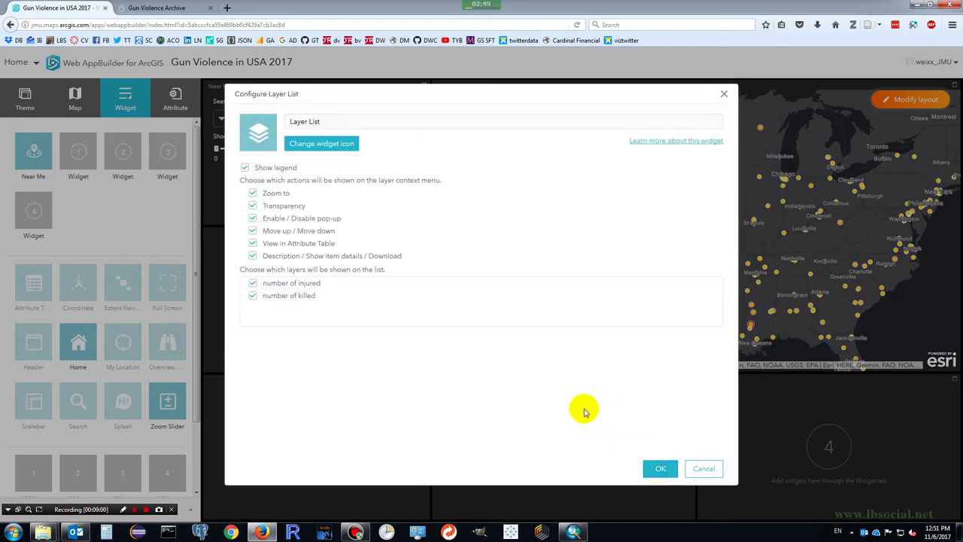
pyautogui.click(254, 206)
pyautogui.click(252, 218)
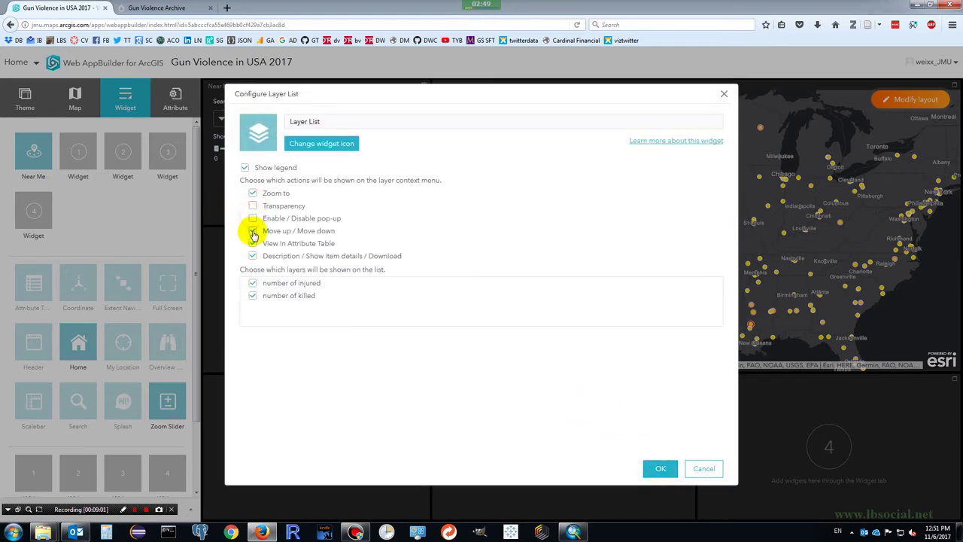
pyautogui.click(253, 231)
pyautogui.click(253, 243)
pyautogui.click(253, 256)
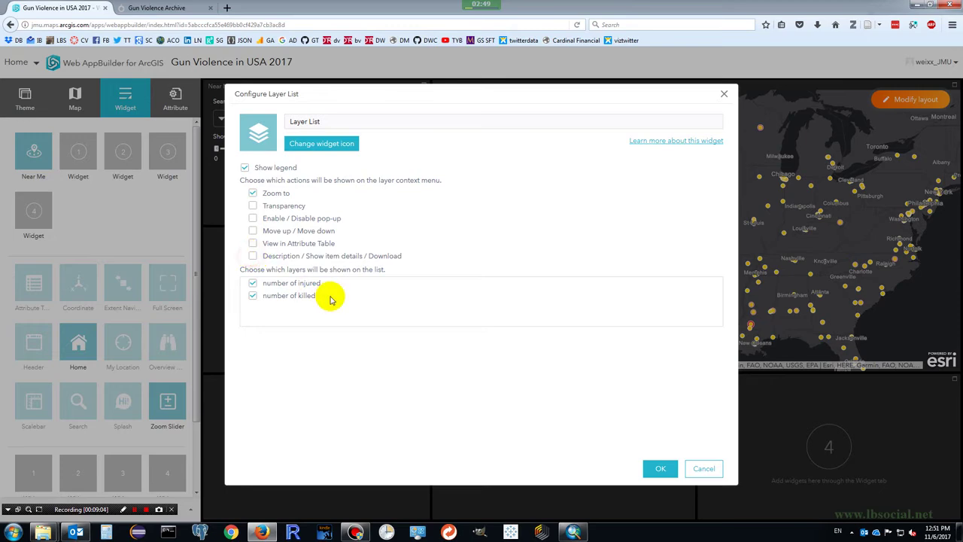
pyautogui.click(656, 471)
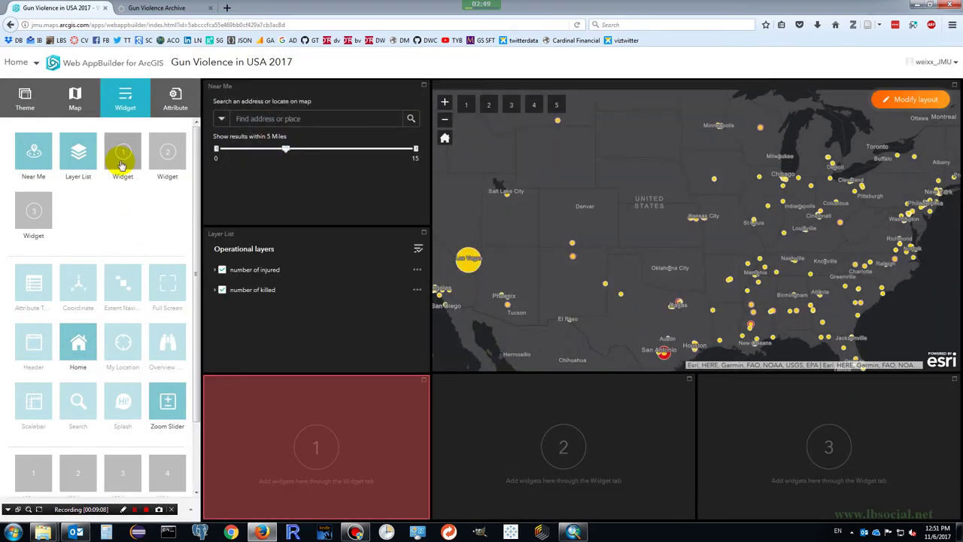
# Add an Infographic widget to the next empty slot with the Gauge template and "number of killed" as its data source.
pyautogui.click(122, 164)
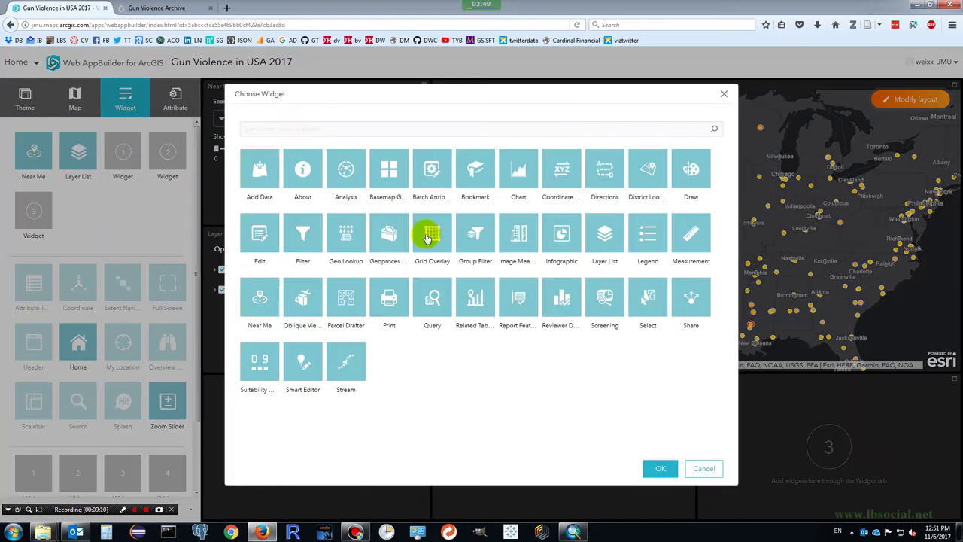
pyautogui.click(563, 235)
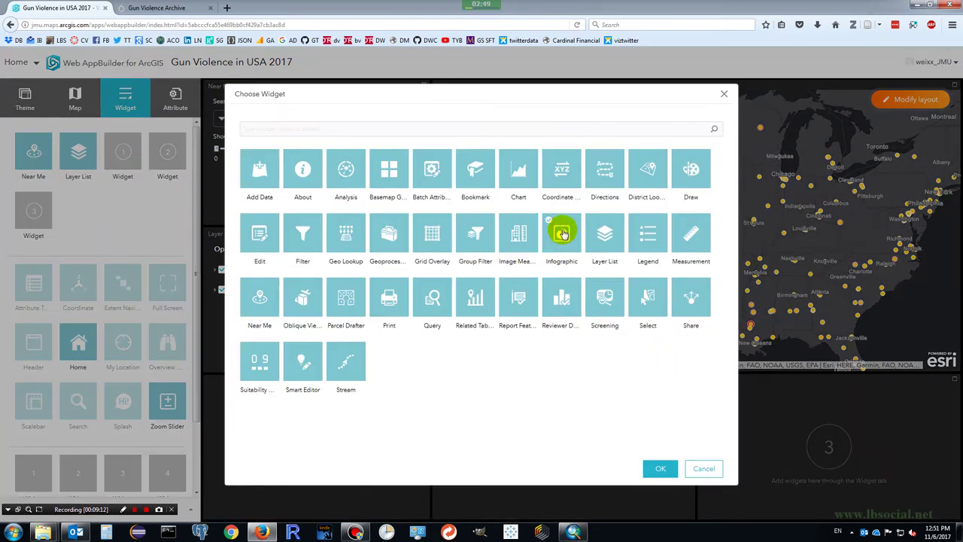
pyautogui.click(660, 469)
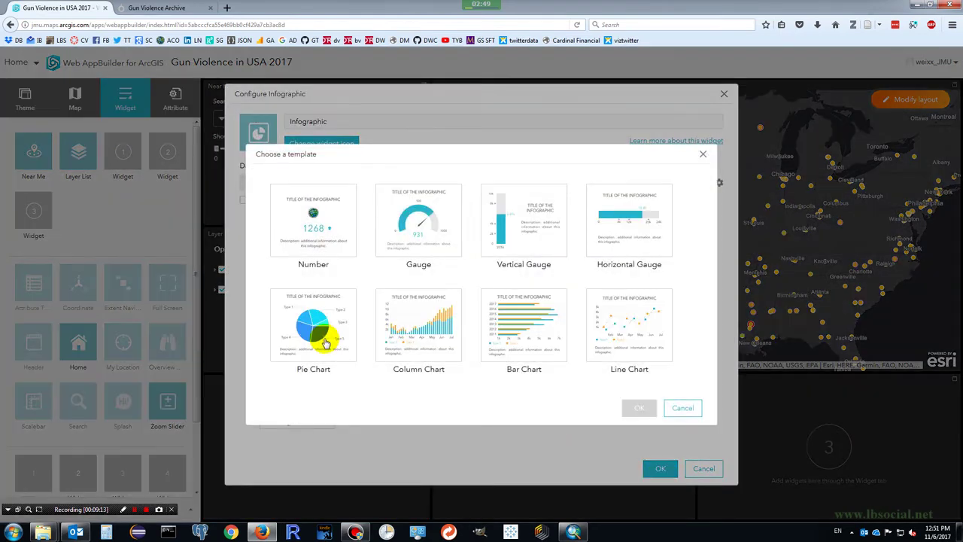
pyautogui.click(407, 220)
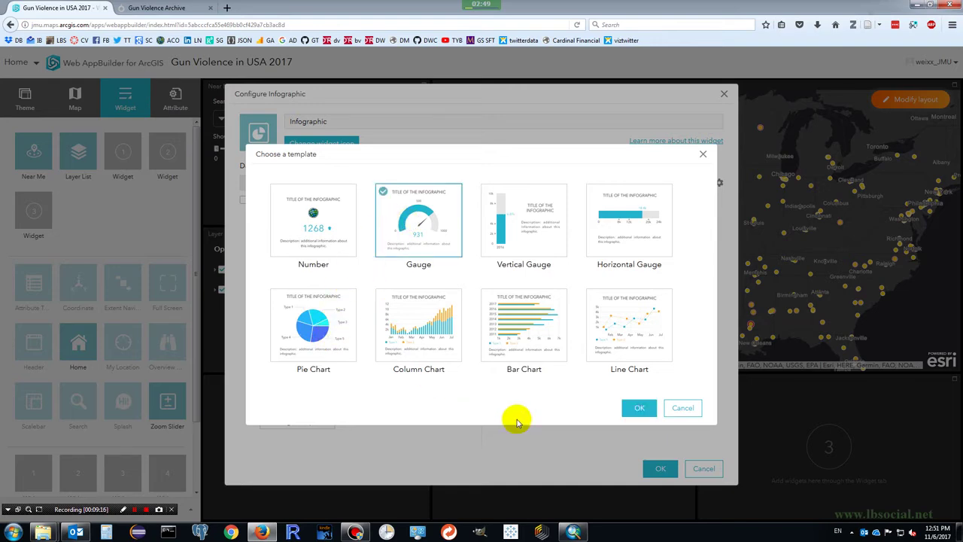
pyautogui.click(638, 408)
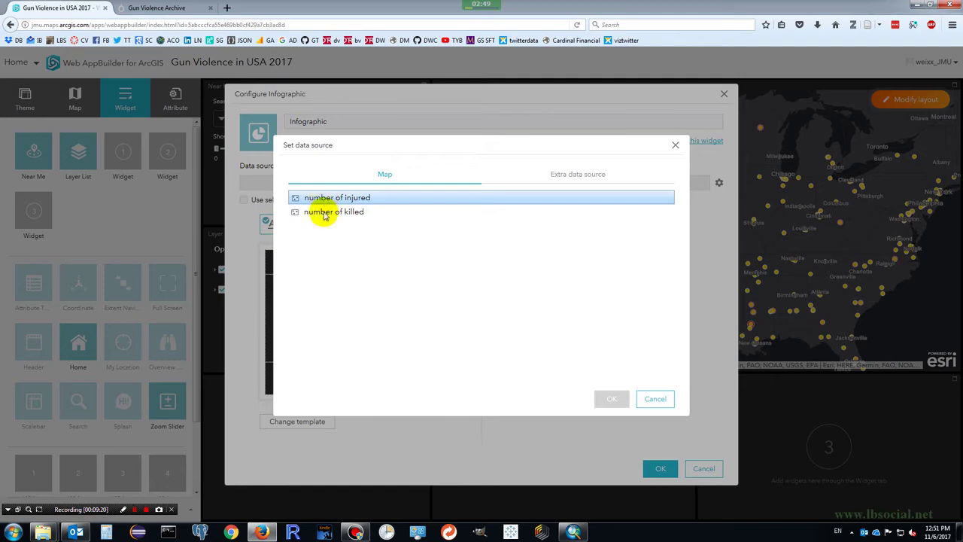
pyautogui.click(322, 213)
pyautogui.click(610, 400)
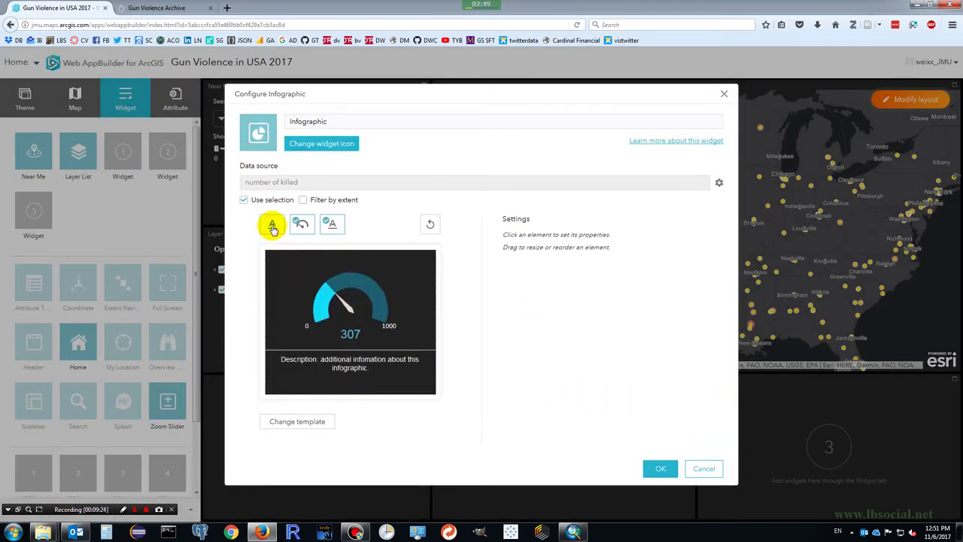
# Set the infographic's title text to "Total Number of Killed".
pyautogui.click(366, 277)
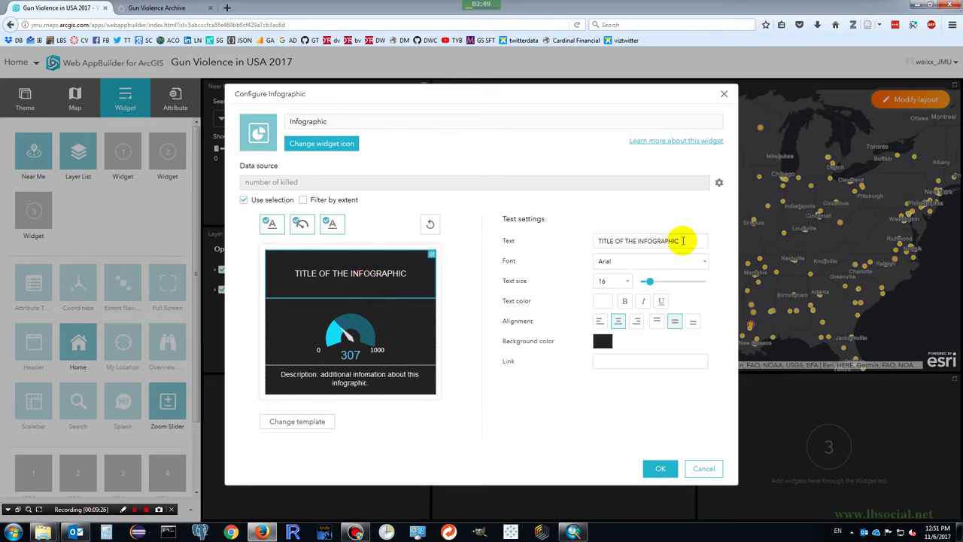
pyautogui.moveTo(678, 241); pyautogui.dragTo(441, 243)
pyautogui.write('Tot')
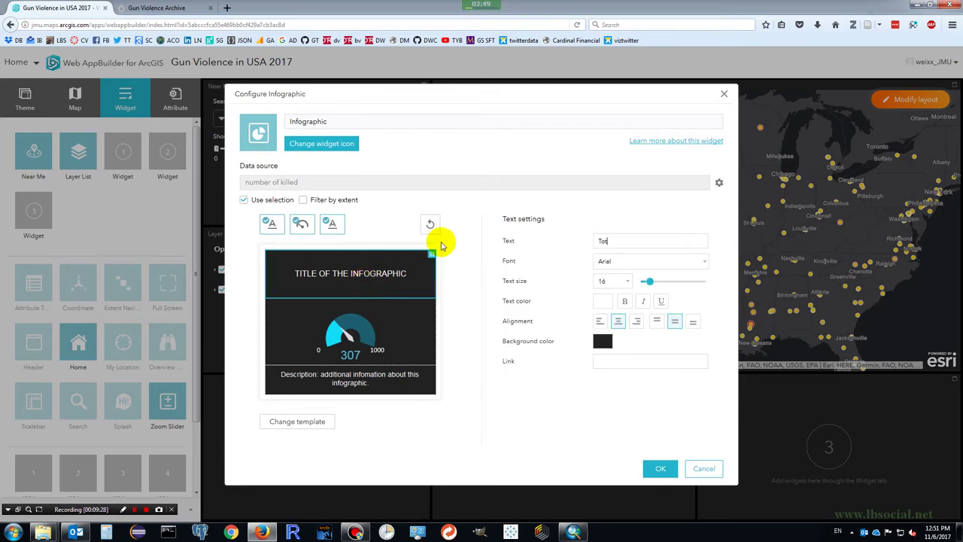
pyautogui.write('al Number of Killed')
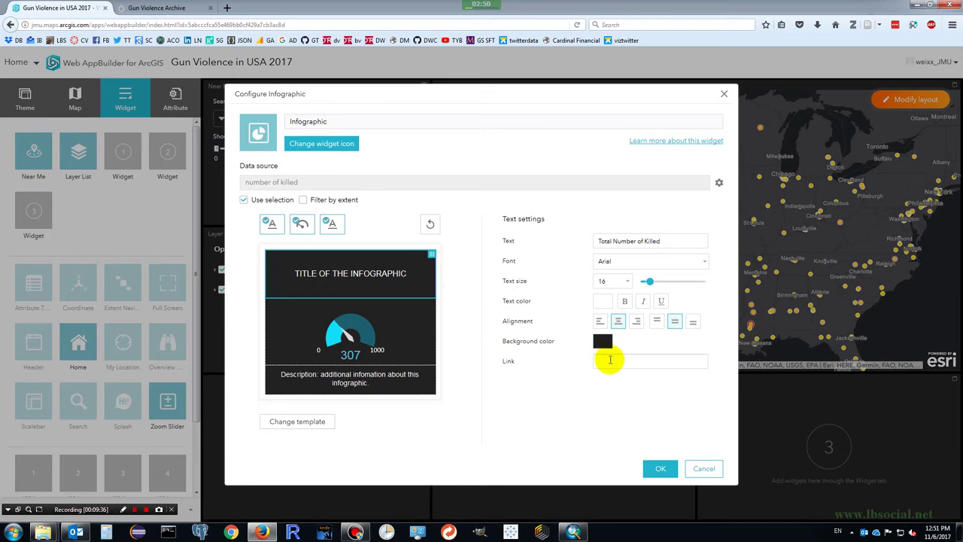
pyautogui.click(182, 8)
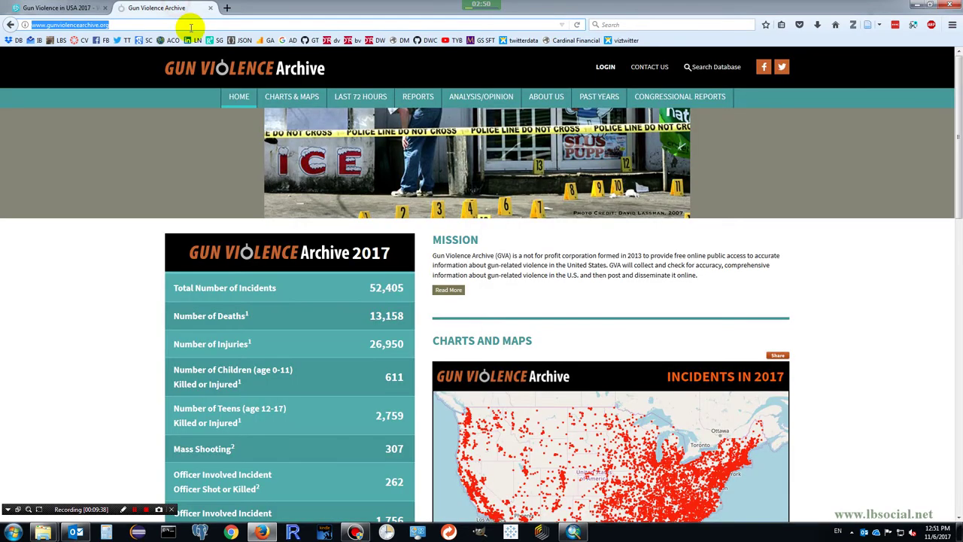
pyautogui.rightClick(191, 27)
pyautogui.click(216, 60)
pyautogui.click(60, 7)
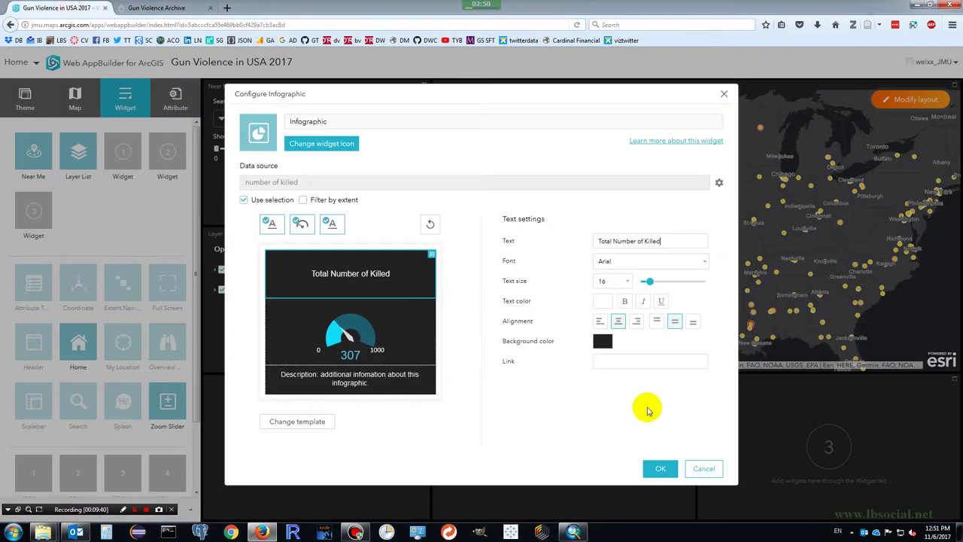
pyautogui.rightClick(621, 362)
pyautogui.click(645, 404)
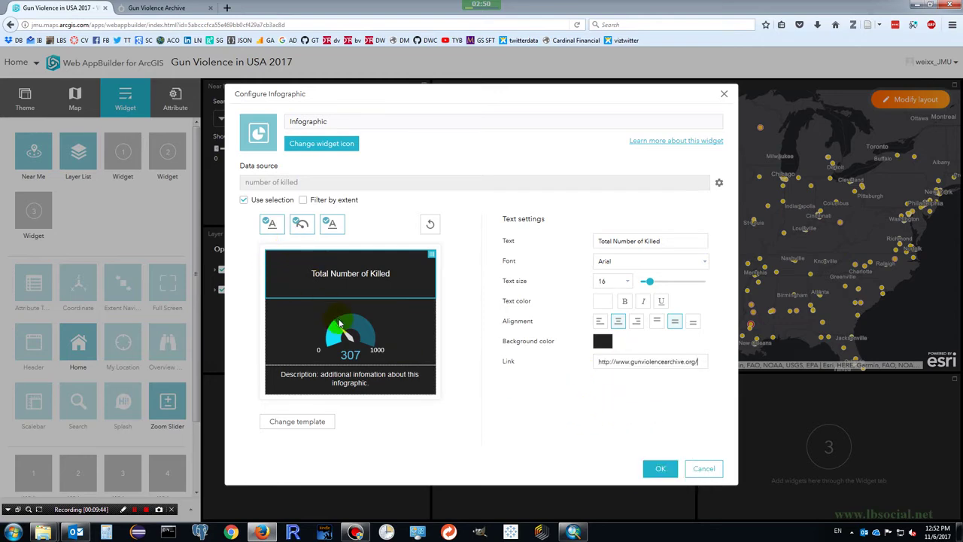
# Base the gauge on field statistics, using the sum of the F__Killed field.
pyautogui.click(339, 324)
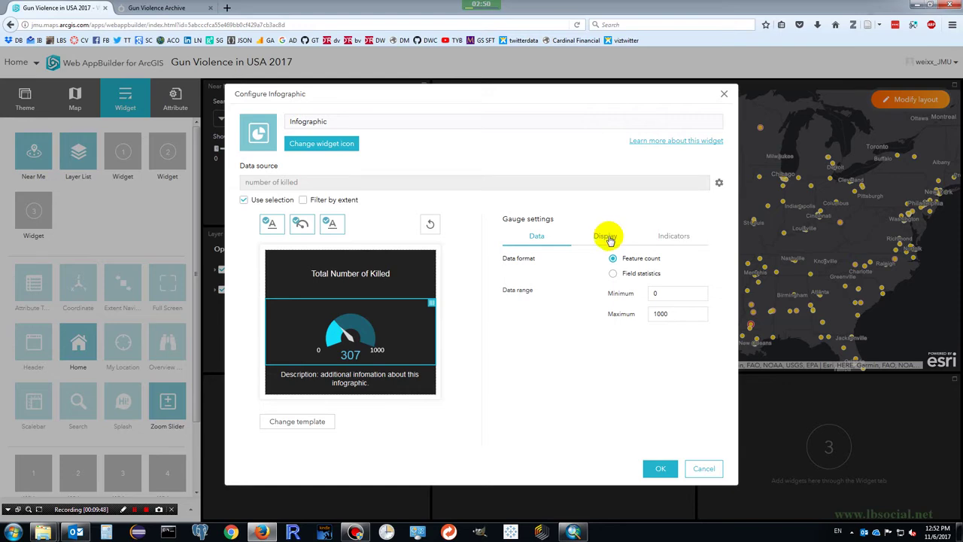
pyautogui.click(623, 275)
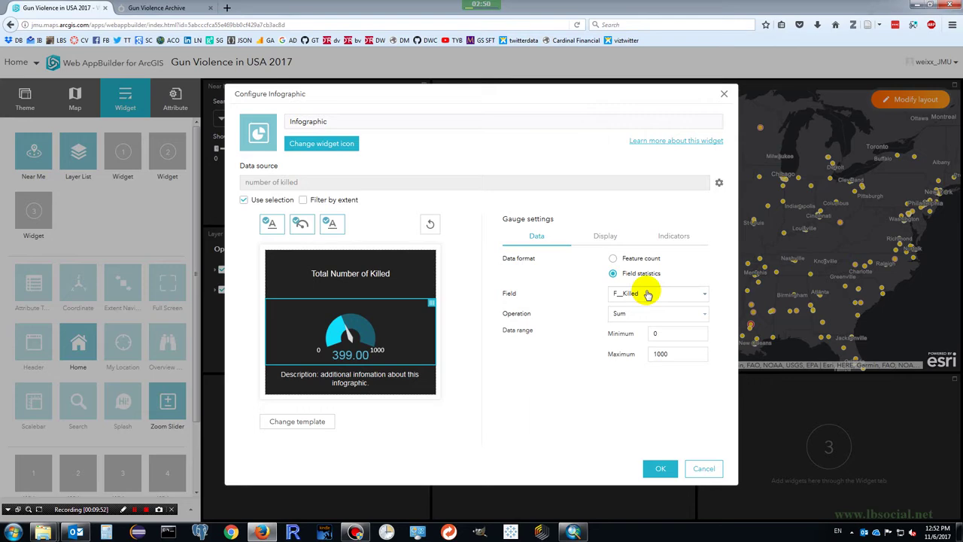
pyautogui.click(134, 510)
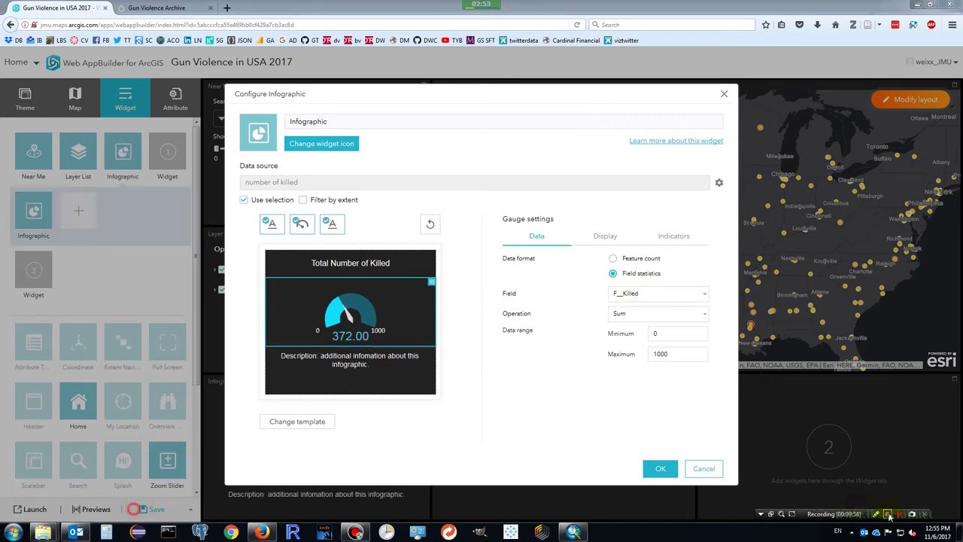
# Filter the infographic by map extent and remove its description element.
pyautogui.click(303, 200)
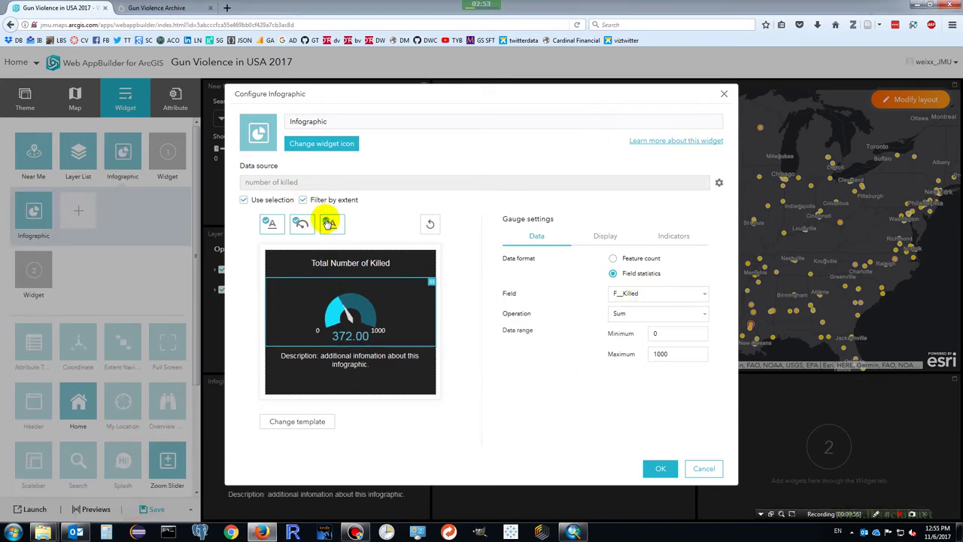
pyautogui.click(328, 222)
# Change the gauge color to red and accept the infographic configuration.
pyautogui.click(606, 236)
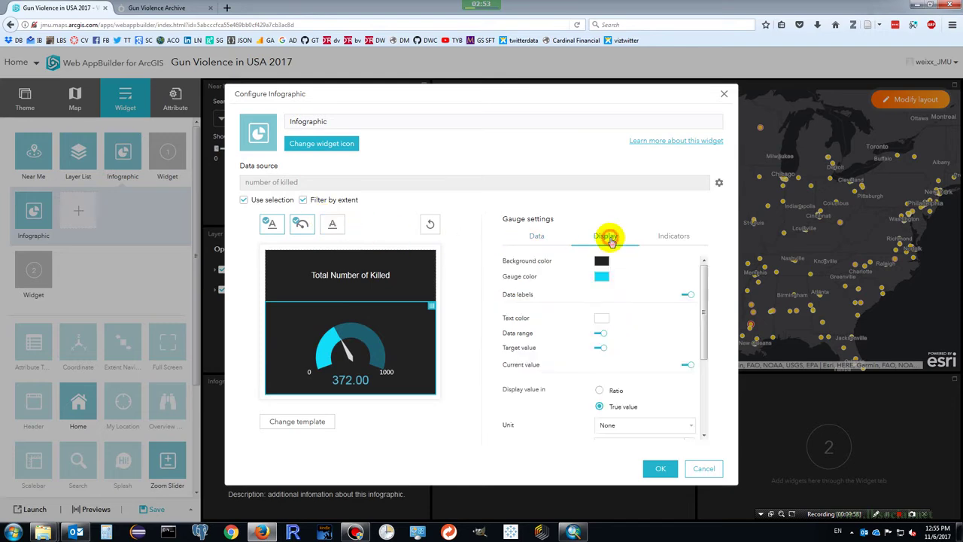
pyautogui.click(603, 278)
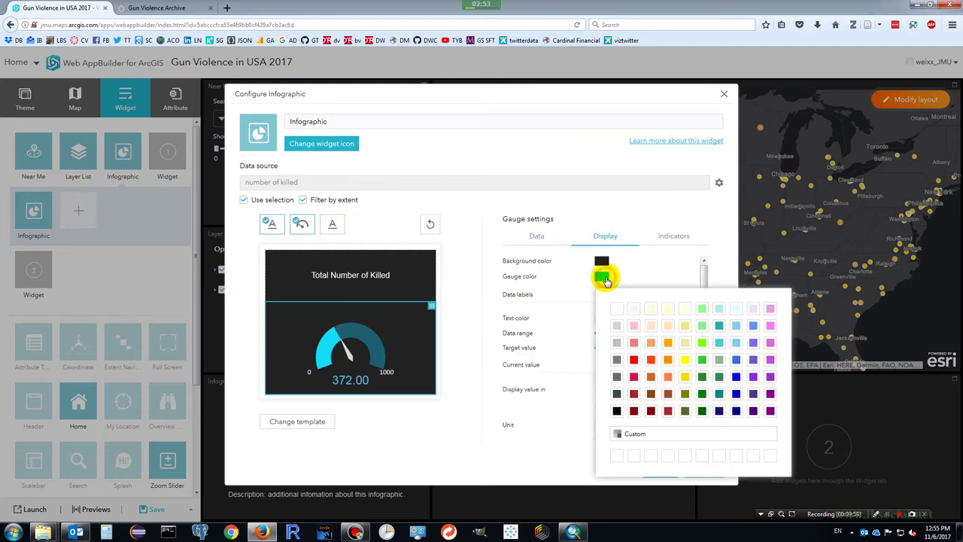
pyautogui.click(633, 360)
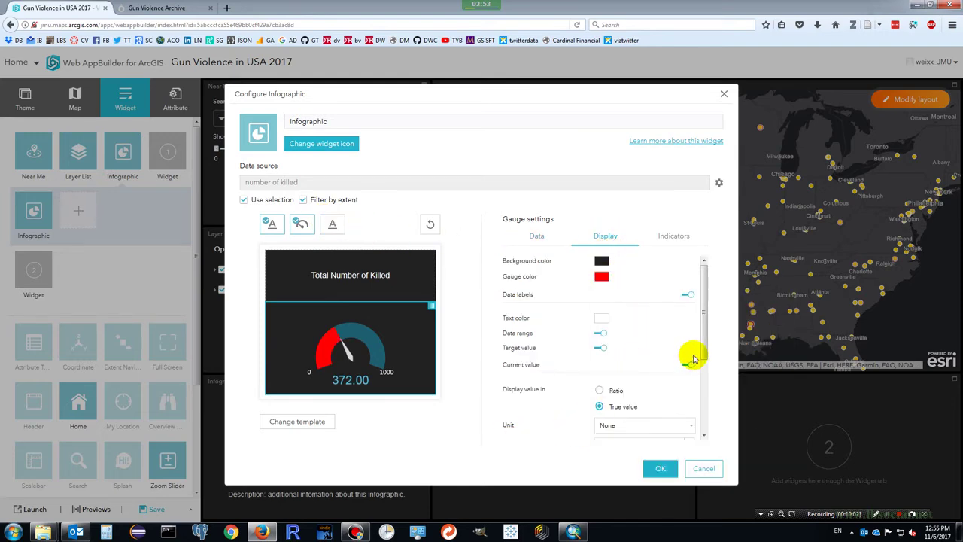
pyautogui.moveTo(699, 351); pyautogui.dragTo(712, 315)
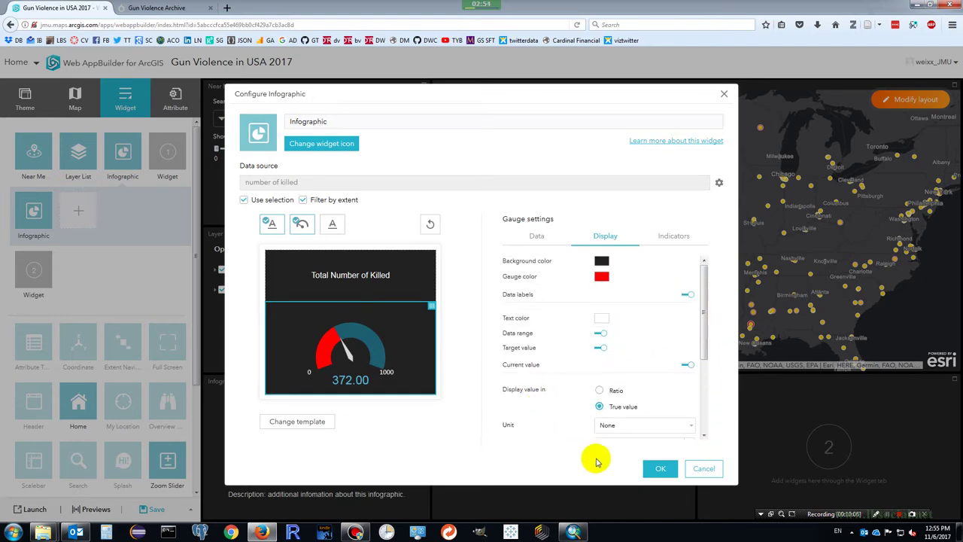
pyautogui.click(661, 469)
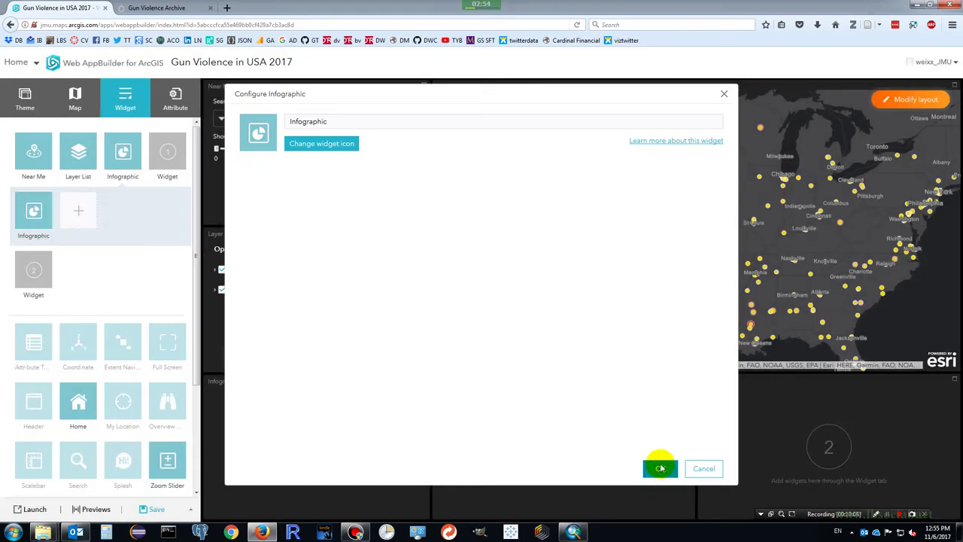
# Add a second Infographic widget to the next empty placeholder, using the Gauge template with the number of injured layer as data source.
pyautogui.click(165, 152)
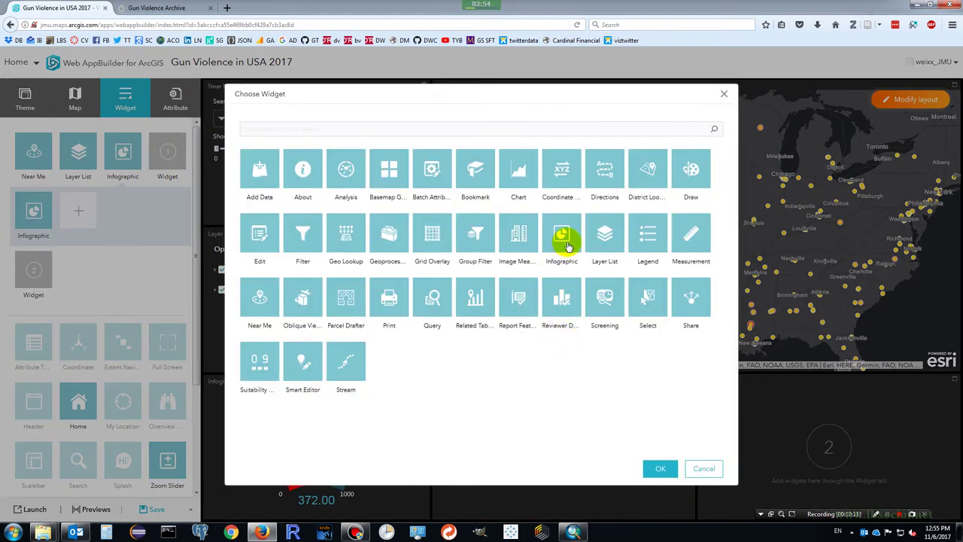
pyautogui.click(666, 467)
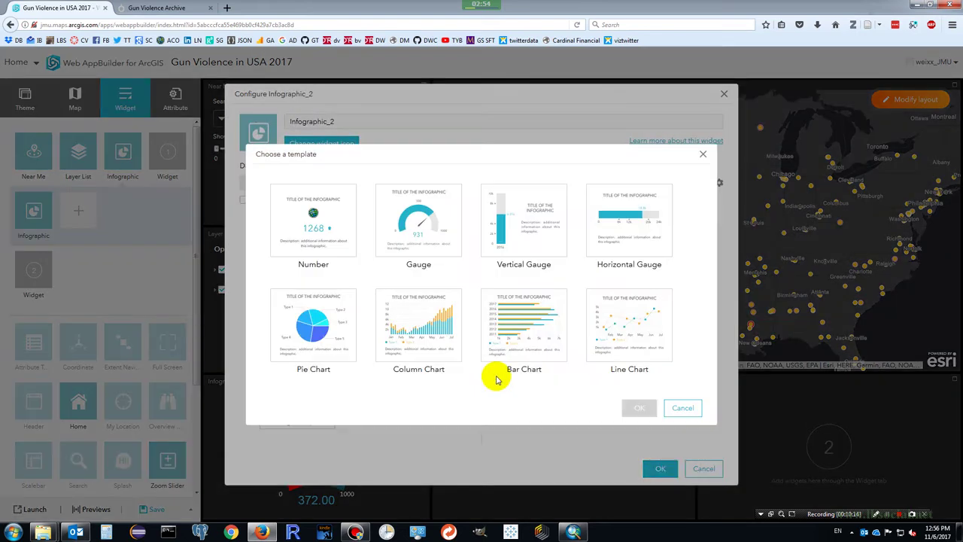
pyautogui.click(399, 222)
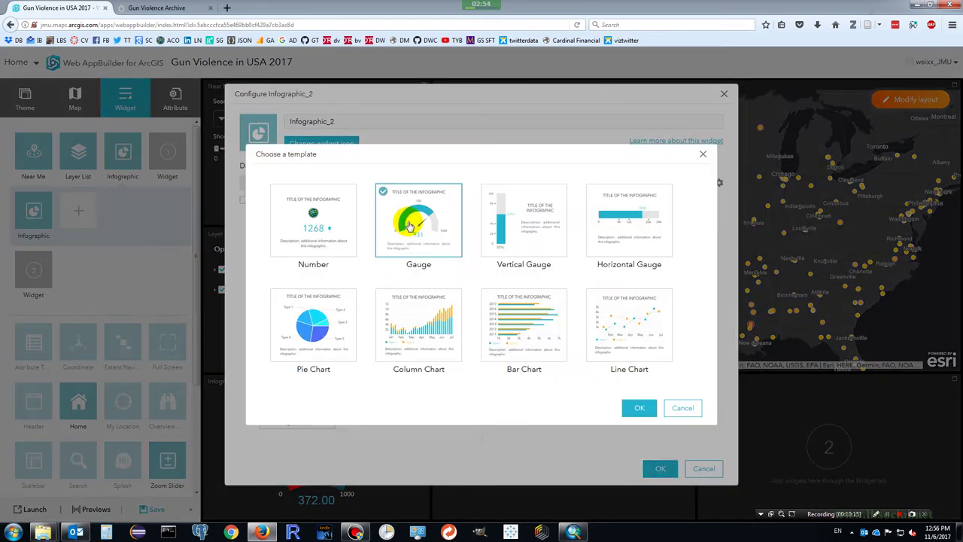
pyautogui.click(640, 411)
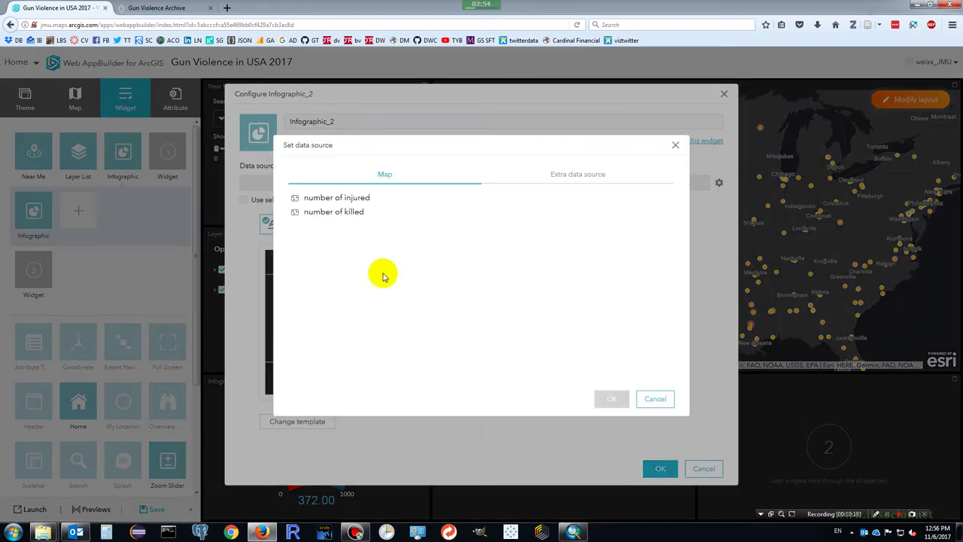
pyautogui.click(354, 198)
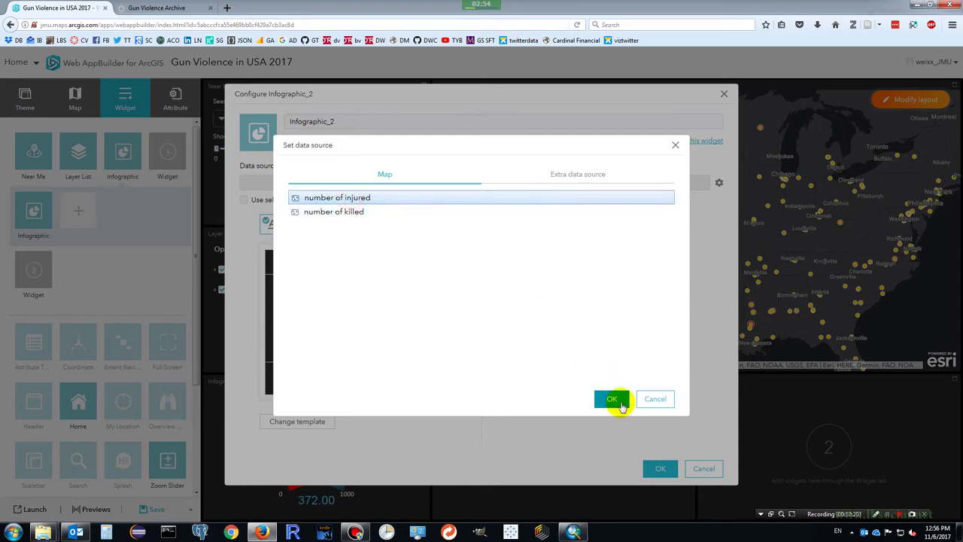
pyautogui.click(615, 400)
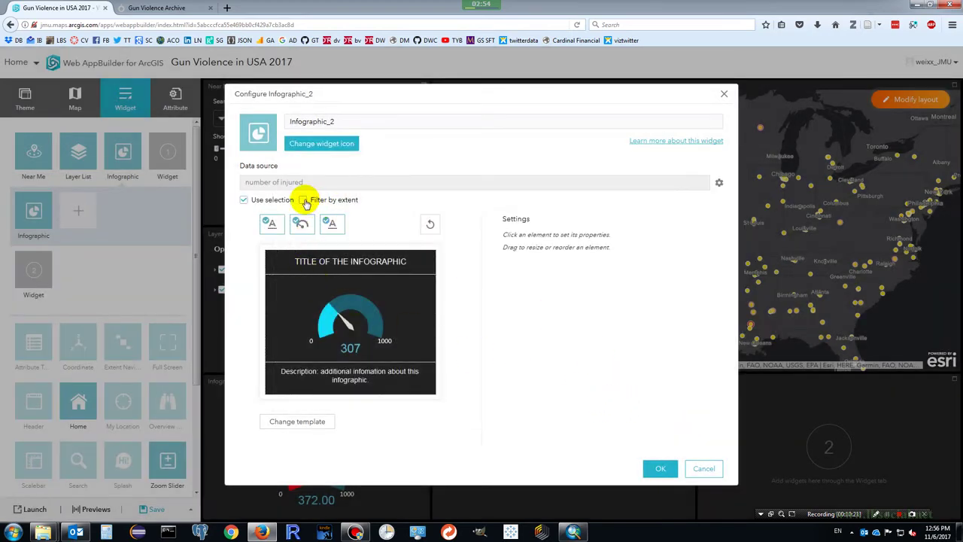
# Filter the gauge infographic by map extent and title it "Total Number of Injured".
pyautogui.click(341, 264)
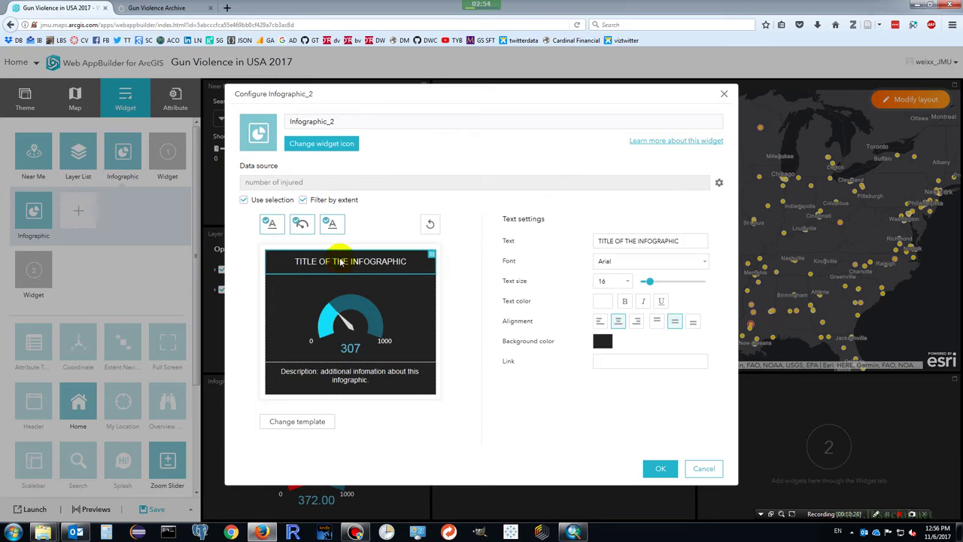
pyautogui.click(680, 241)
pyautogui.hotkey('ctrl', 'a')
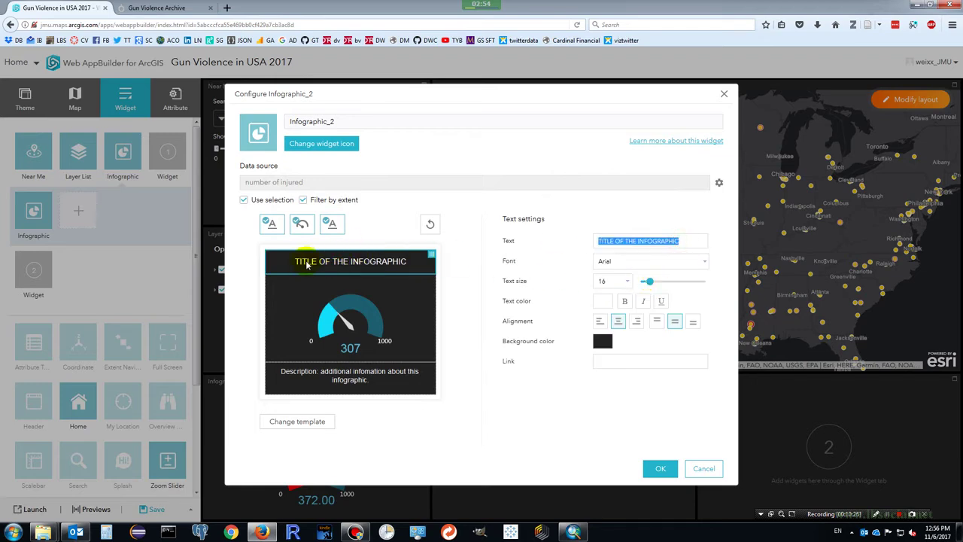
pyautogui.write('Total')
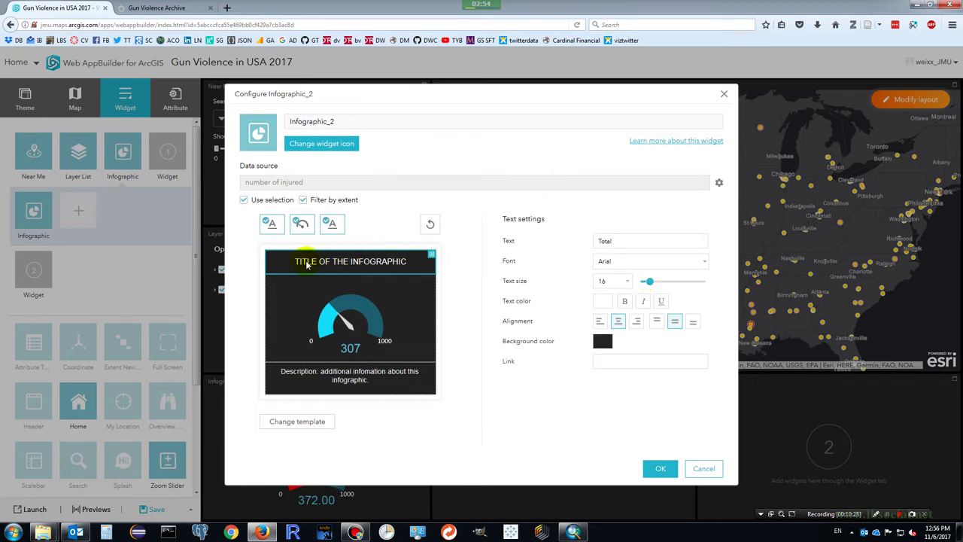
pyautogui.write(' Number of Injured')
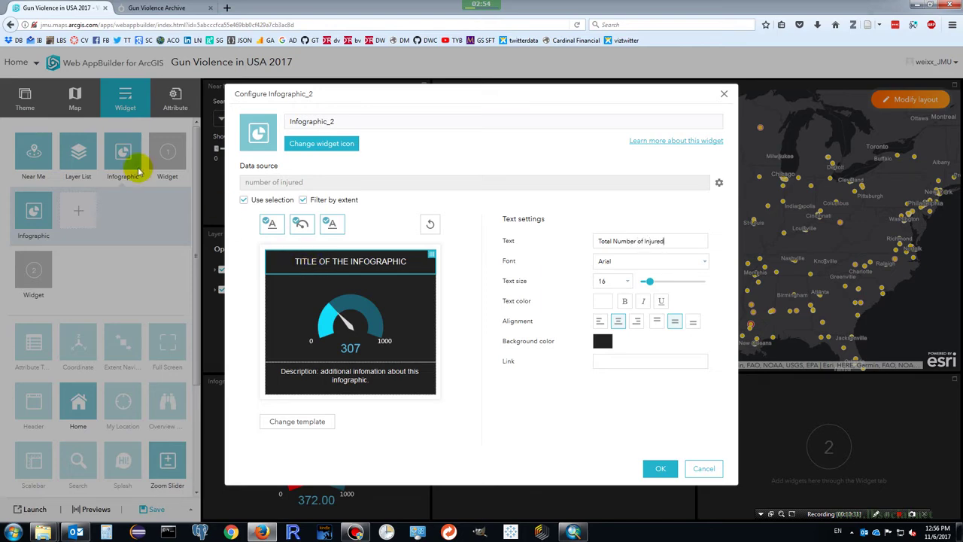
pyautogui.click(153, 9)
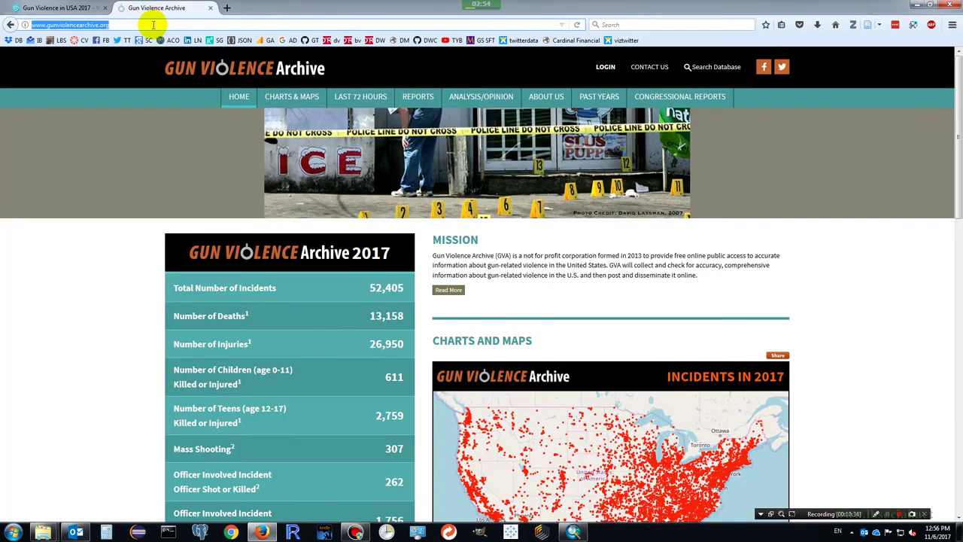
pyautogui.click(67, 8)
pyautogui.click(617, 360)
pyautogui.hotkey('ctrl', 'v')
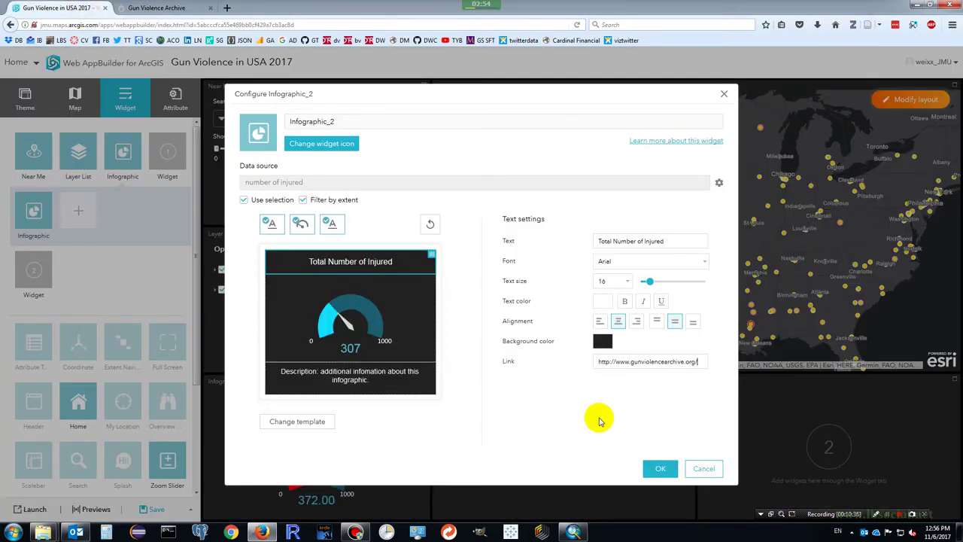
# Remove the description element from the injured infographic, keeping the title and gauge elements.
pyautogui.click(332, 223)
pyautogui.click(302, 226)
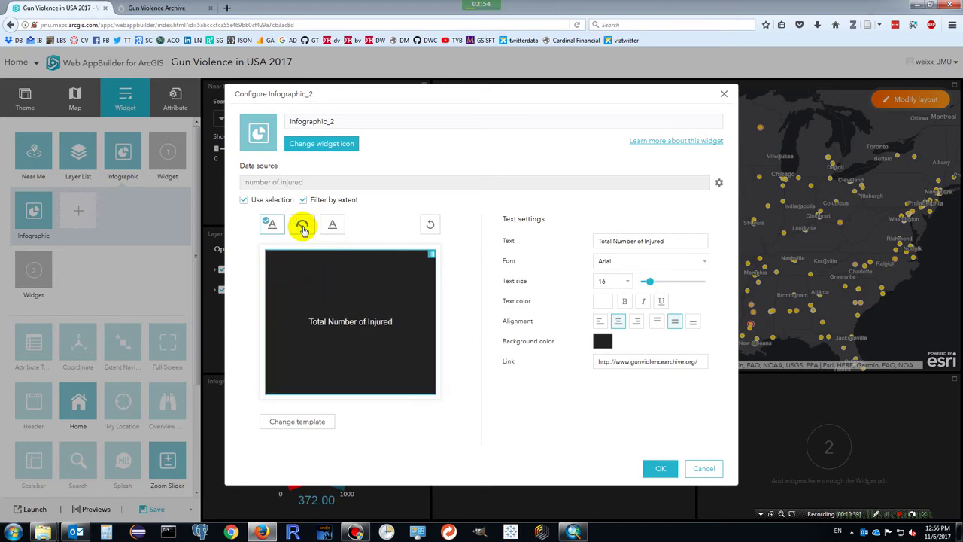
pyautogui.click(301, 226)
# Base the gauge on field statistics, using the sum of the F__Injured field.
pyautogui.click(352, 350)
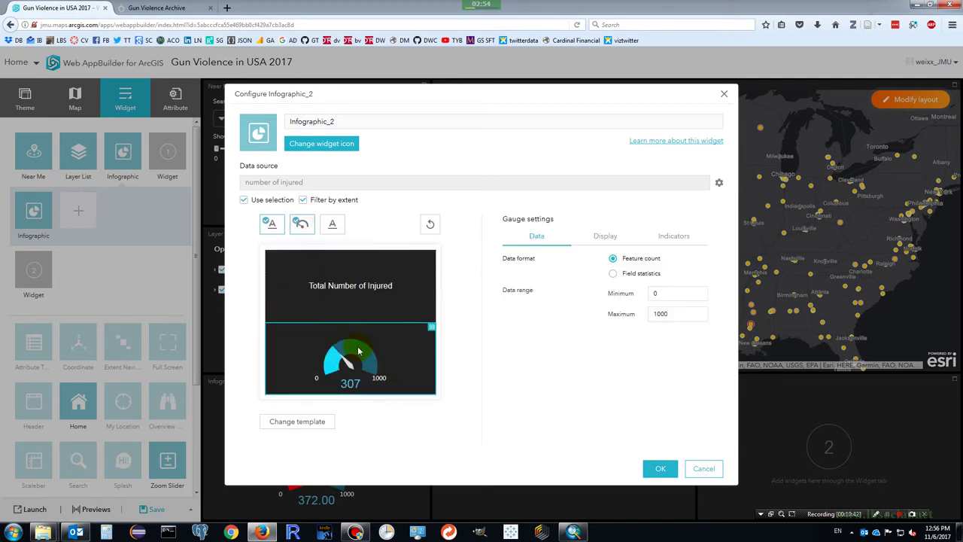
pyautogui.click(613, 274)
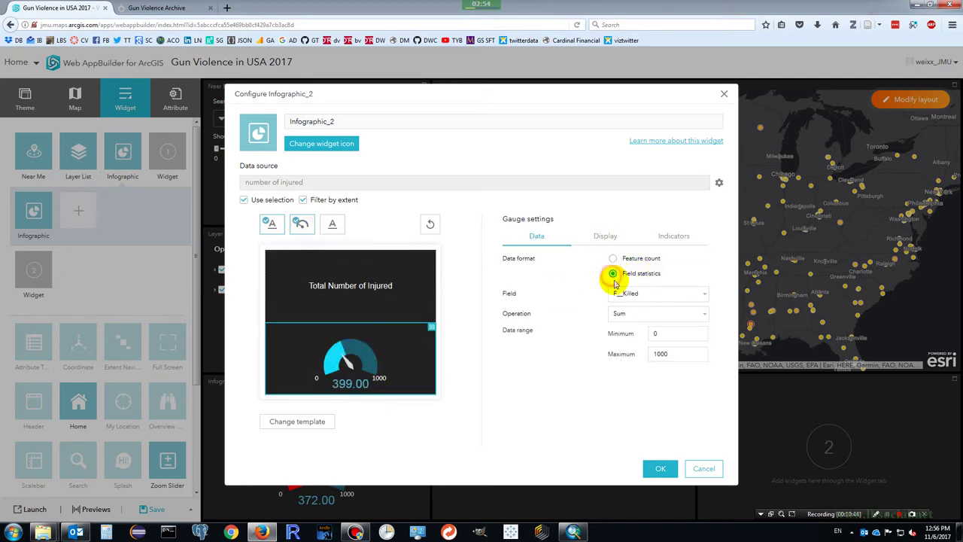
pyautogui.click(628, 295)
pyautogui.click(631, 317)
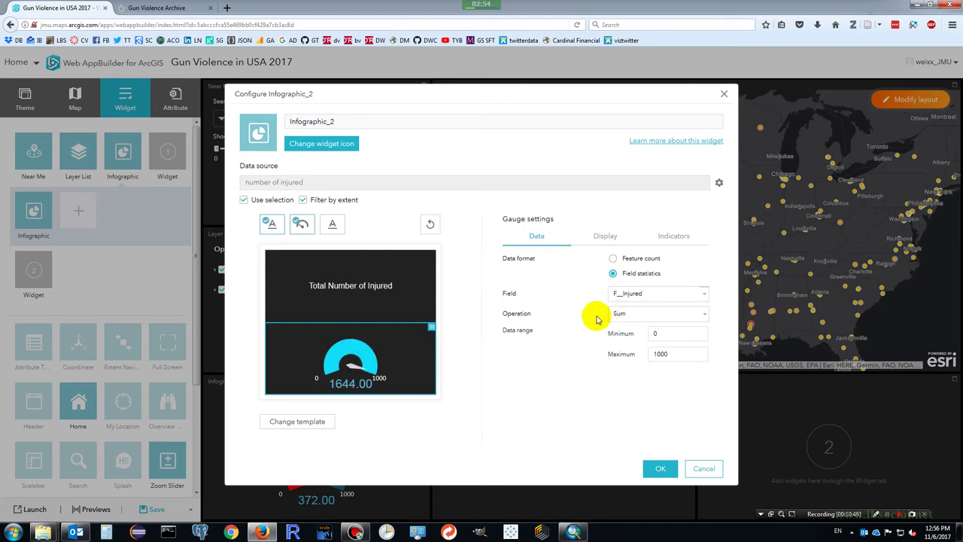
# Change the gauge color to yellow and accept the infographic configuration.
pyautogui.click(599, 238)
pyautogui.click(603, 280)
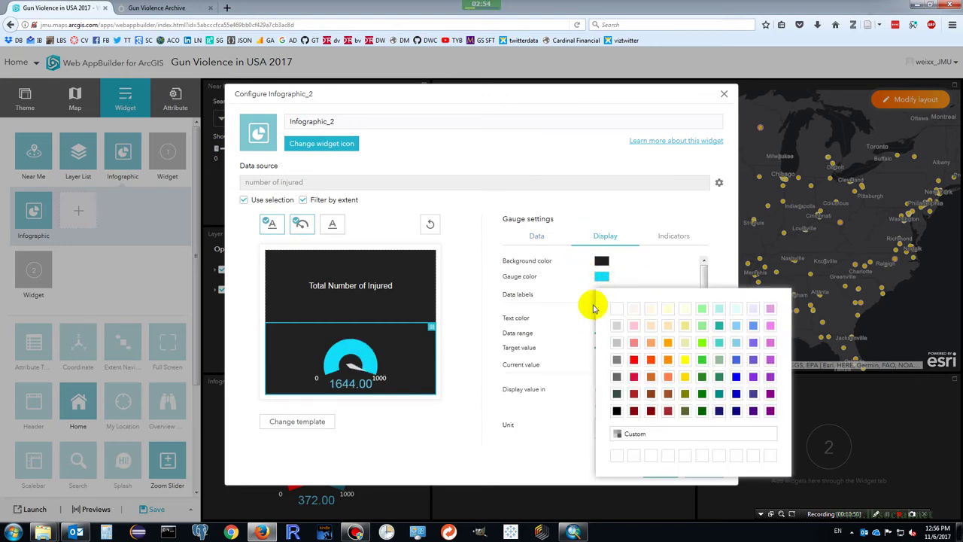
pyautogui.click(683, 360)
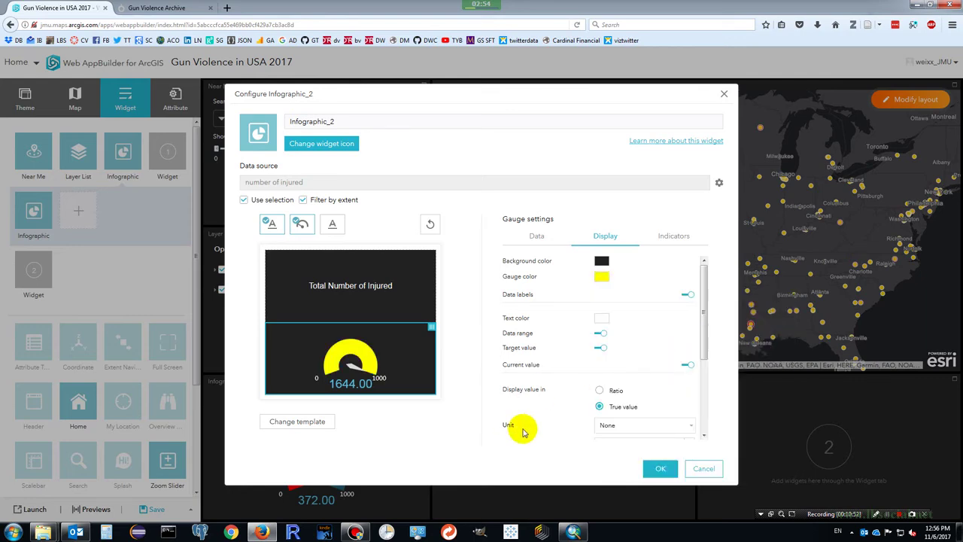
pyautogui.click(656, 470)
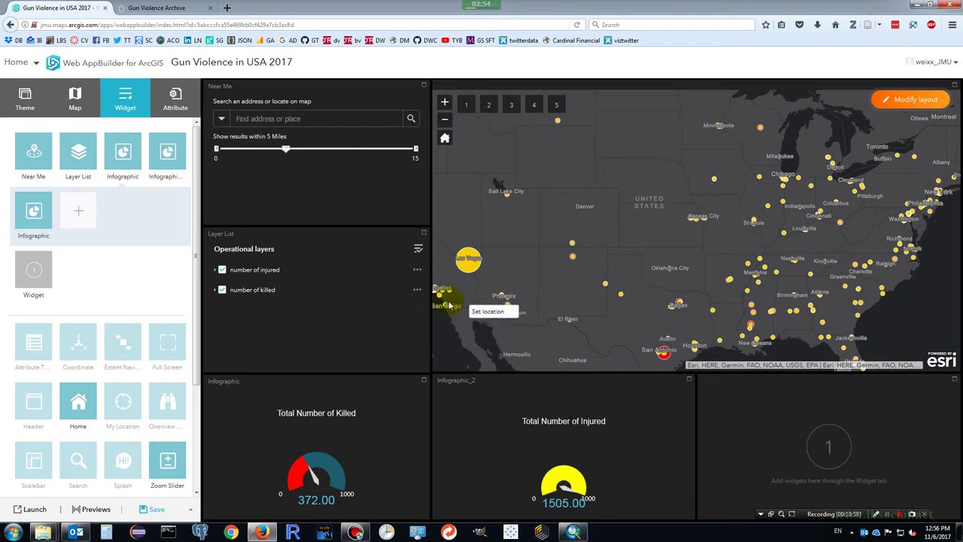
# Add a third Infographic widget using the Line Chart template with the number of killed layer as data source.
pyautogui.click(91, 220)
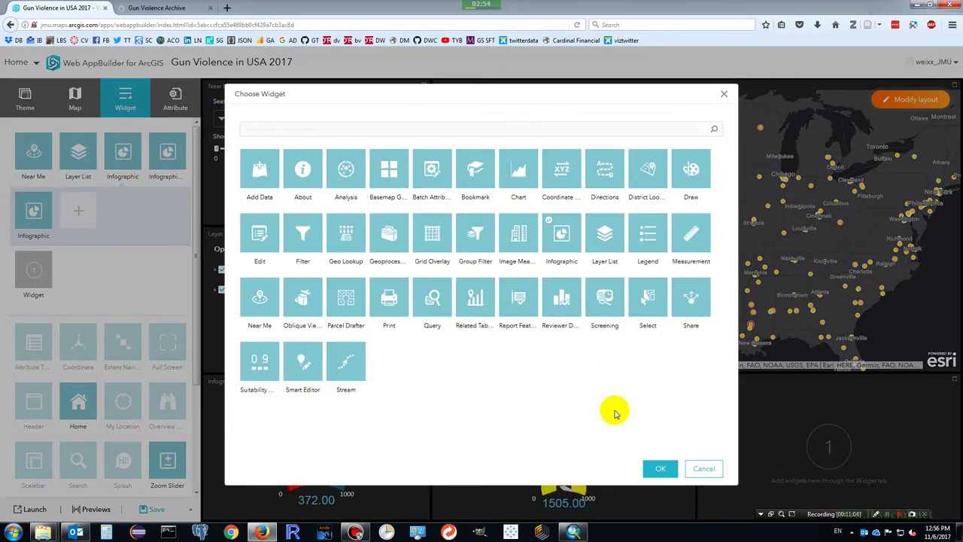
pyautogui.click(652, 468)
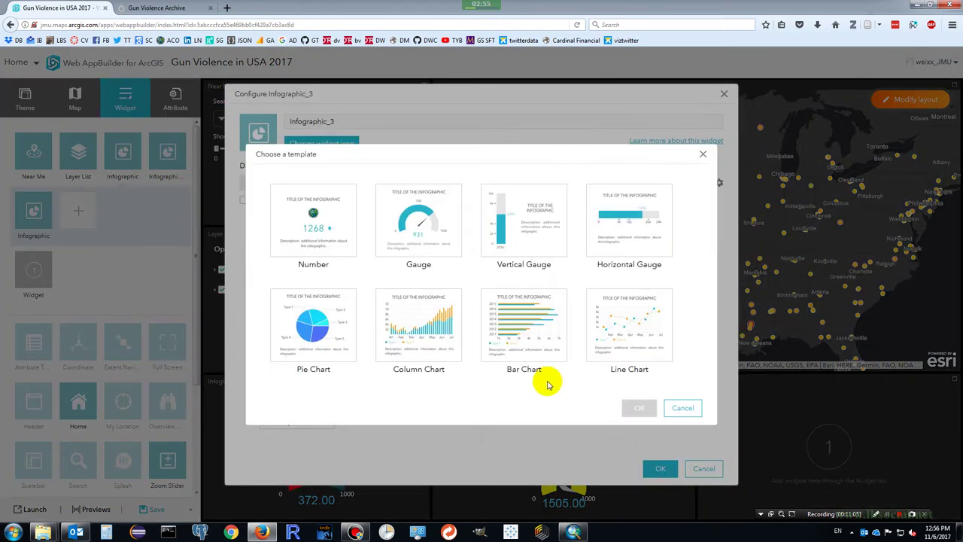
pyautogui.click(612, 331)
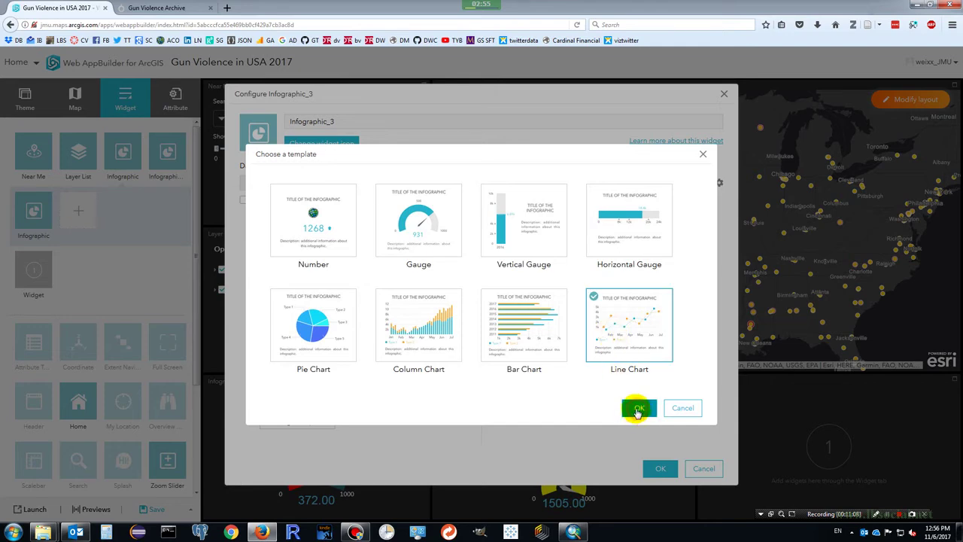
pyautogui.click(638, 410)
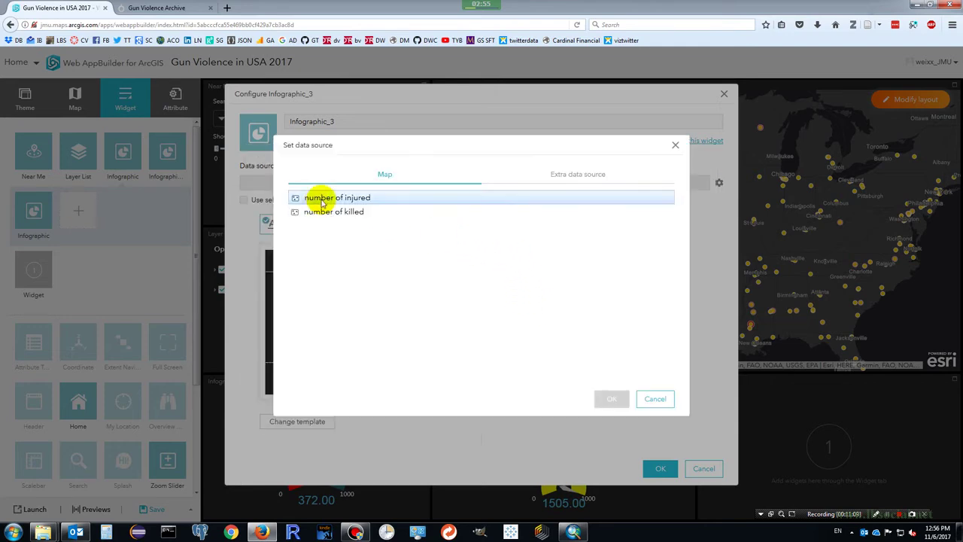
pyautogui.click(322, 199)
pyautogui.click(331, 213)
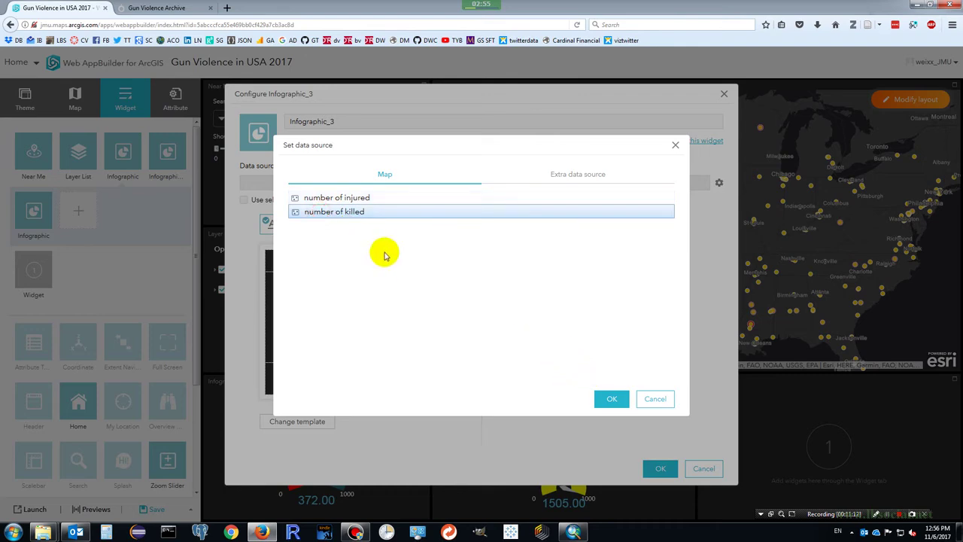
pyautogui.click(611, 399)
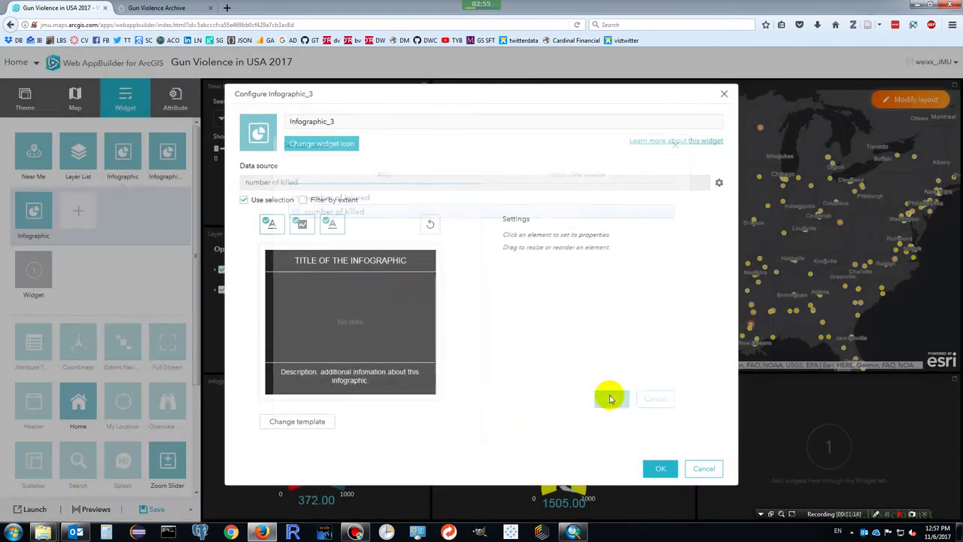
# Remove the line chart infographic's description element and filter it by map extent.
pyautogui.click(330, 223)
pyautogui.click(302, 200)
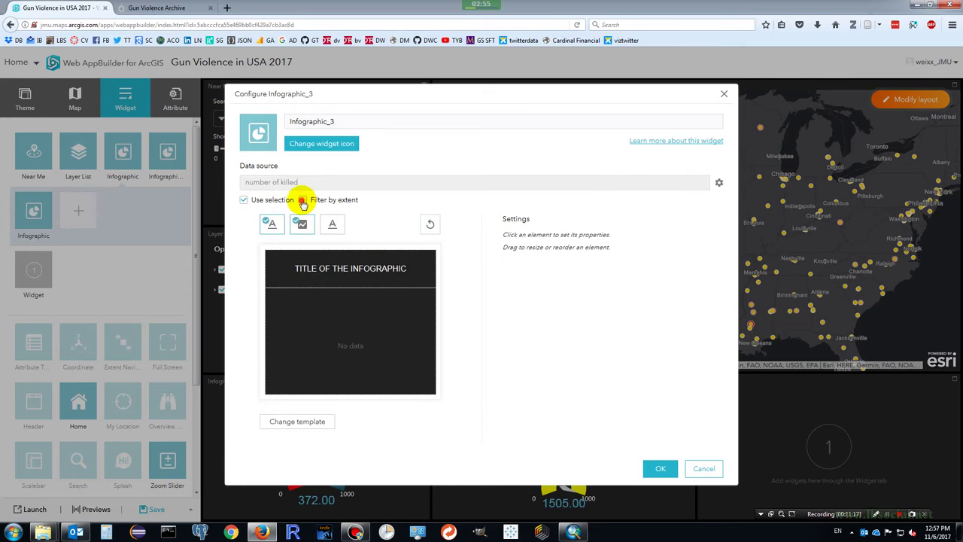
# Title the line chart infographic "Number of Killed".
pyautogui.click(344, 269)
pyautogui.moveTo(688, 242); pyautogui.dragTo(456, 231)
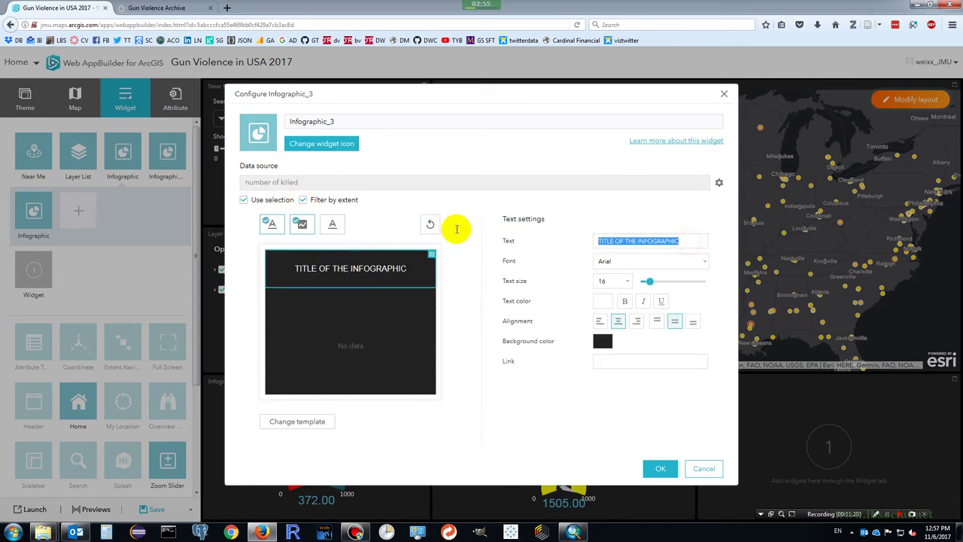
pyautogui.write('Nu')
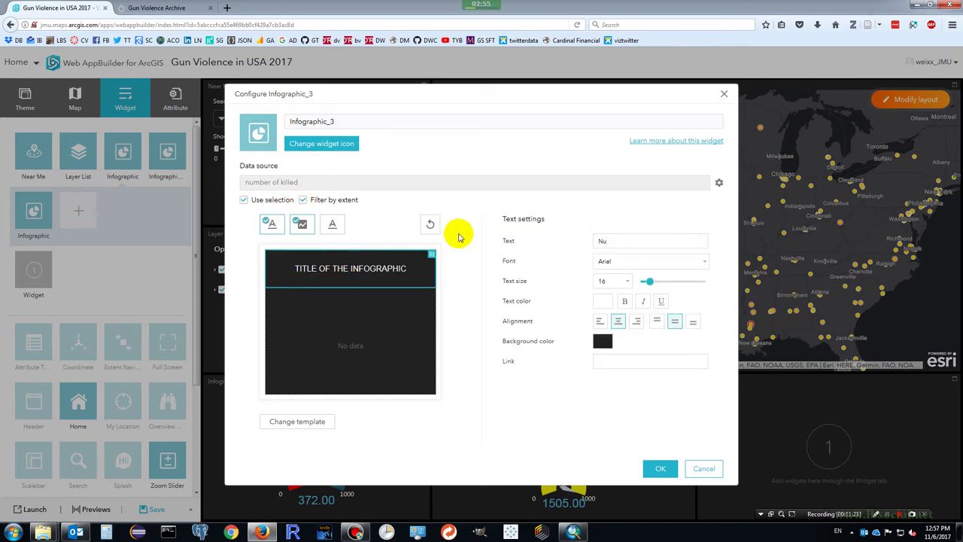
pyautogui.write('mber of Killed')
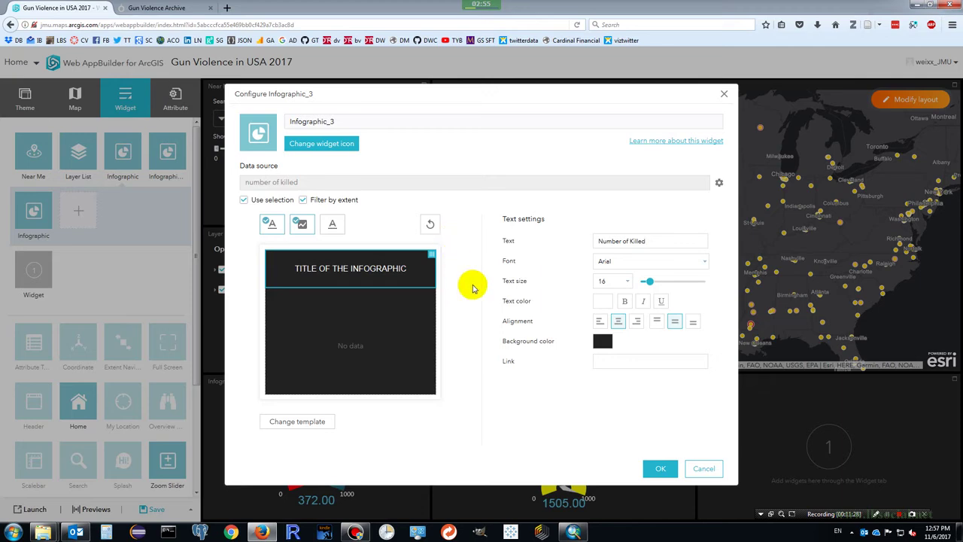
pyautogui.click(184, 9)
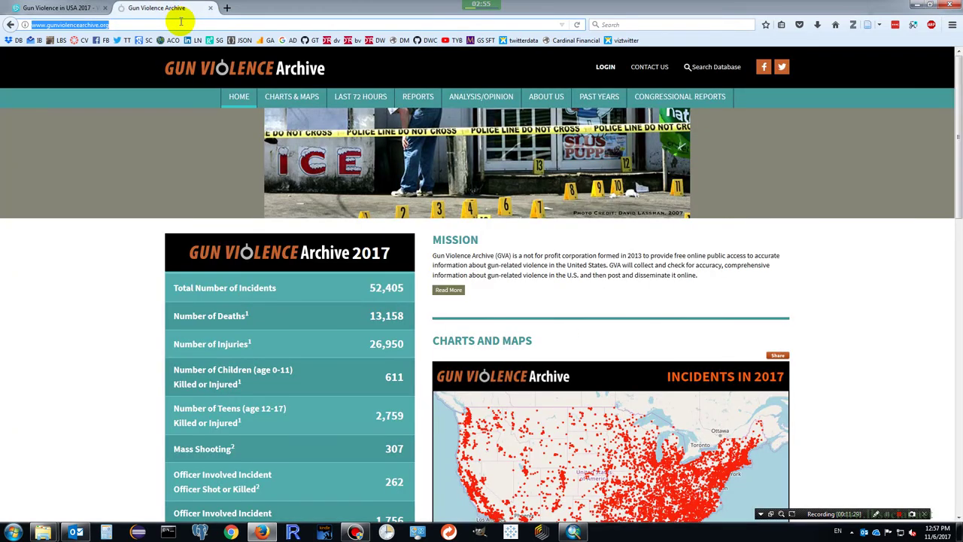
pyautogui.click(98, 10)
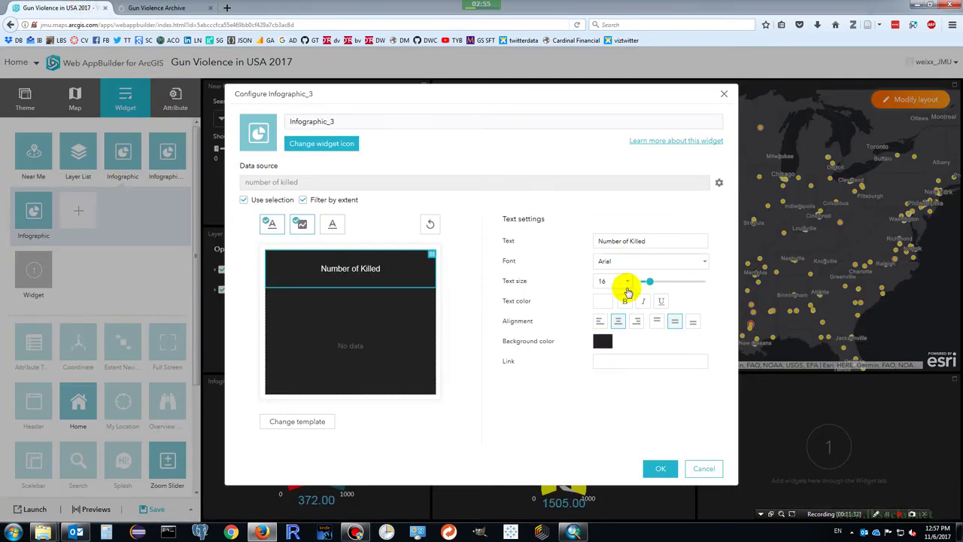
pyautogui.click(637, 361)
pyautogui.write('http://www.gunviolencearchive.org/')
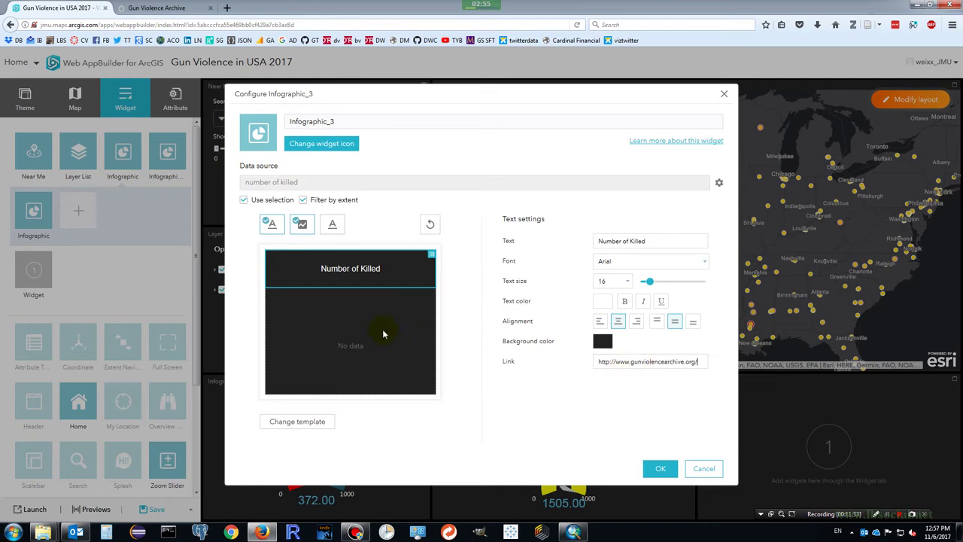
# Plot F__Killed and F__Injured as the line chart's value fields, with Incident_D as the label field.
pyautogui.click(318, 331)
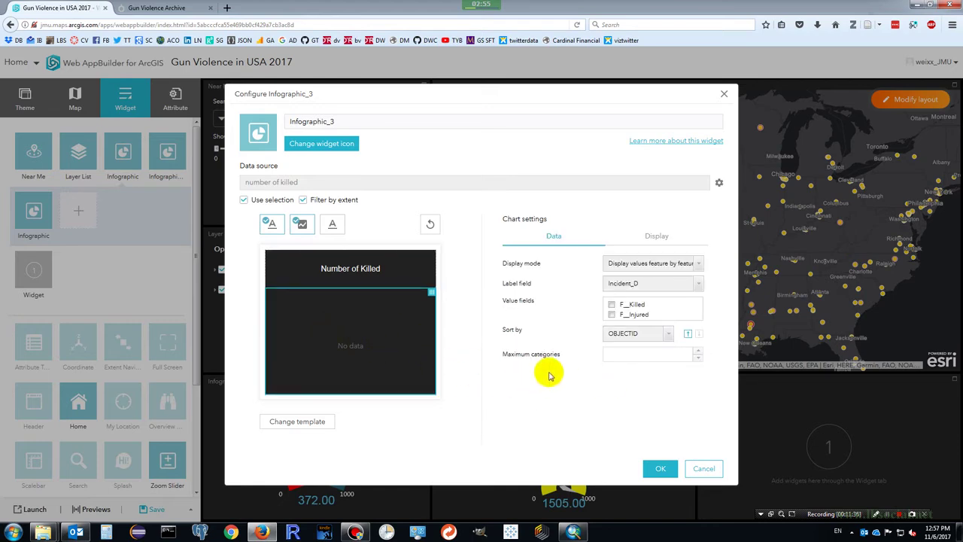
pyautogui.click(611, 305)
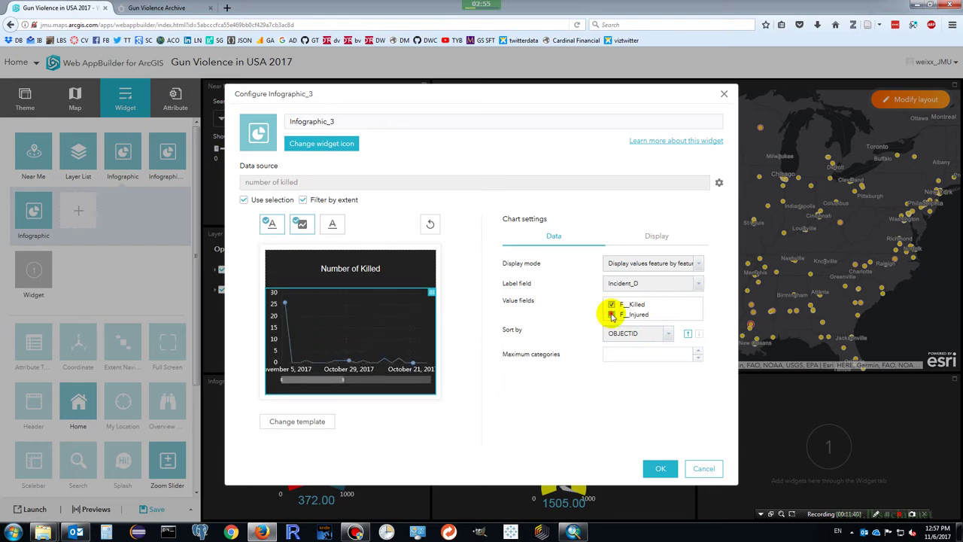
pyautogui.click(612, 314)
pyautogui.click(635, 284)
pyautogui.click(634, 290)
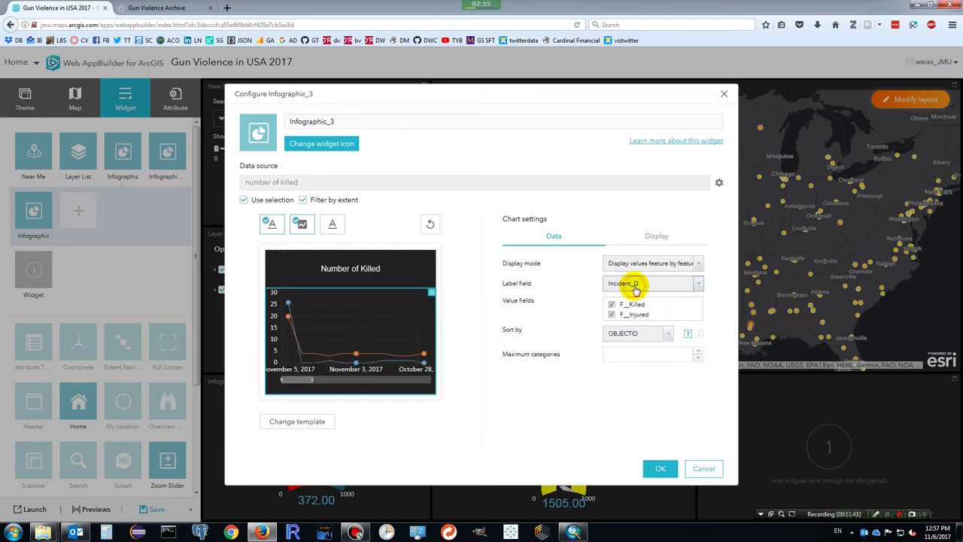
# Change the line chart infographic's title to "Number of Killed and Injured" and apply the widget configuration.
pyautogui.click(665, 233)
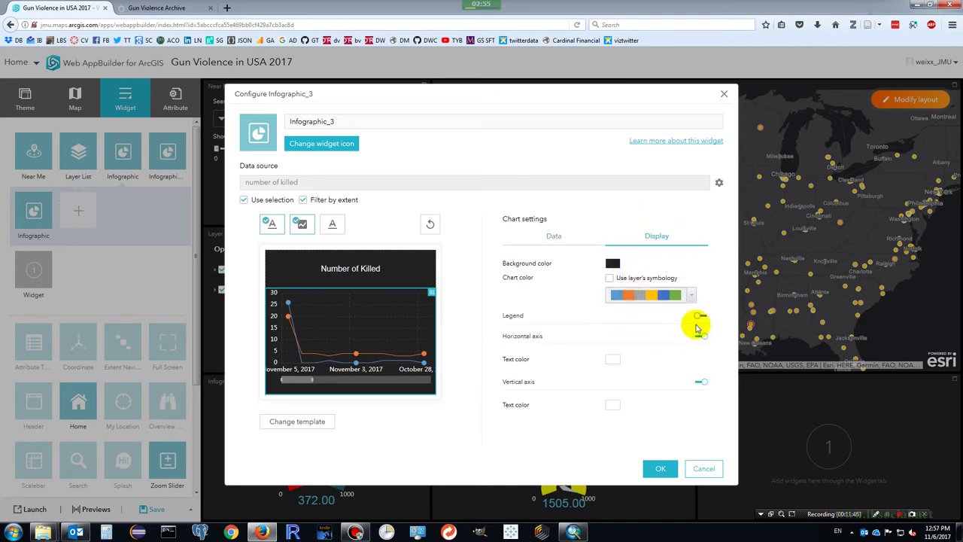
pyautogui.click(693, 297)
pyautogui.click(692, 298)
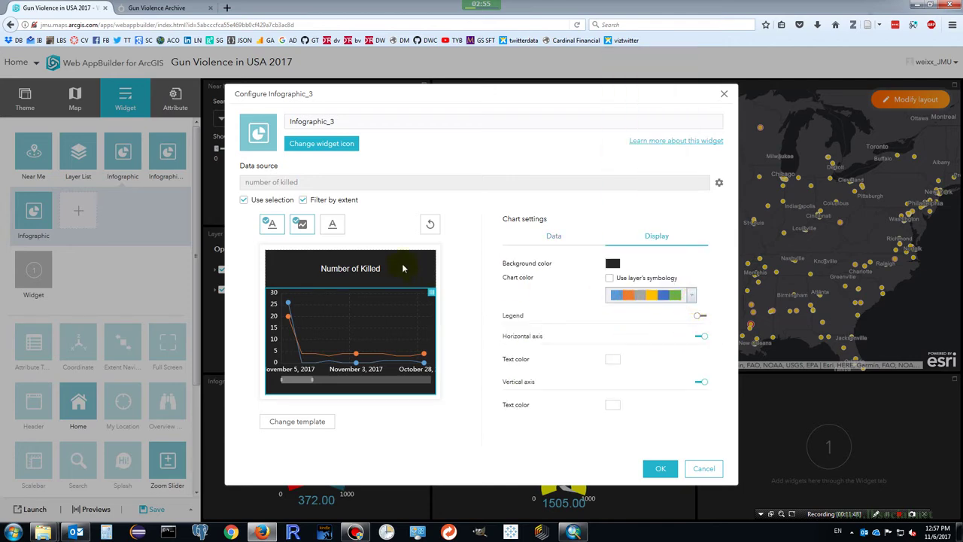
pyautogui.click(335, 269)
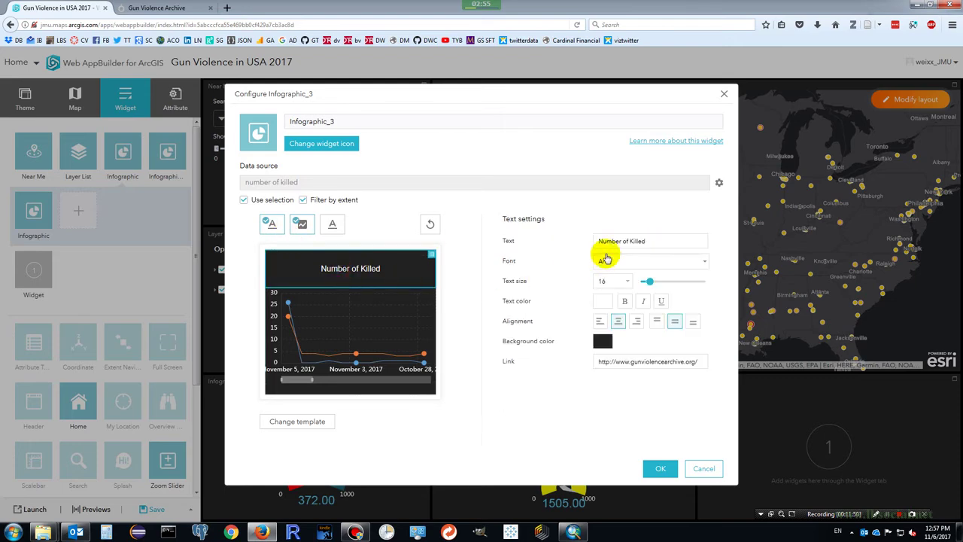
pyautogui.click(663, 241)
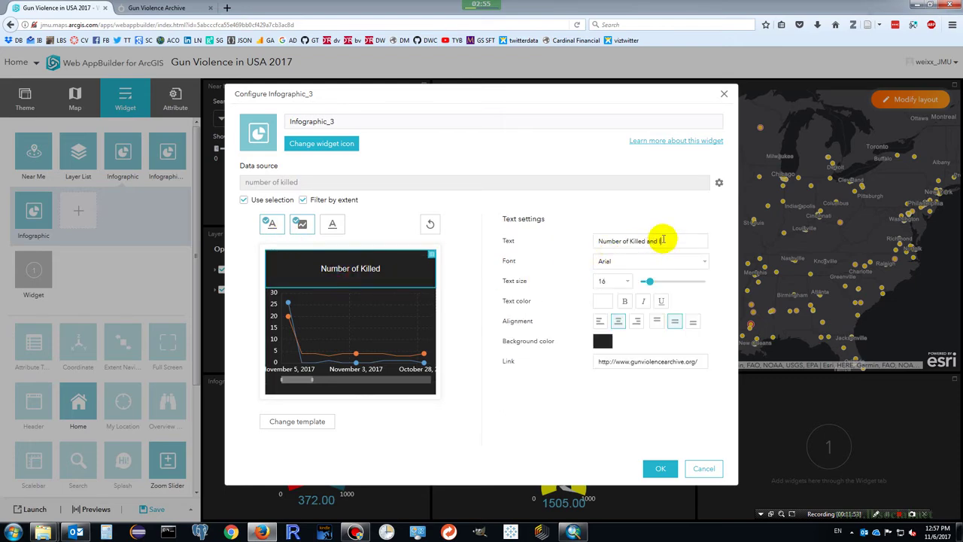
pyautogui.write('and Injured')
pyautogui.click(660, 469)
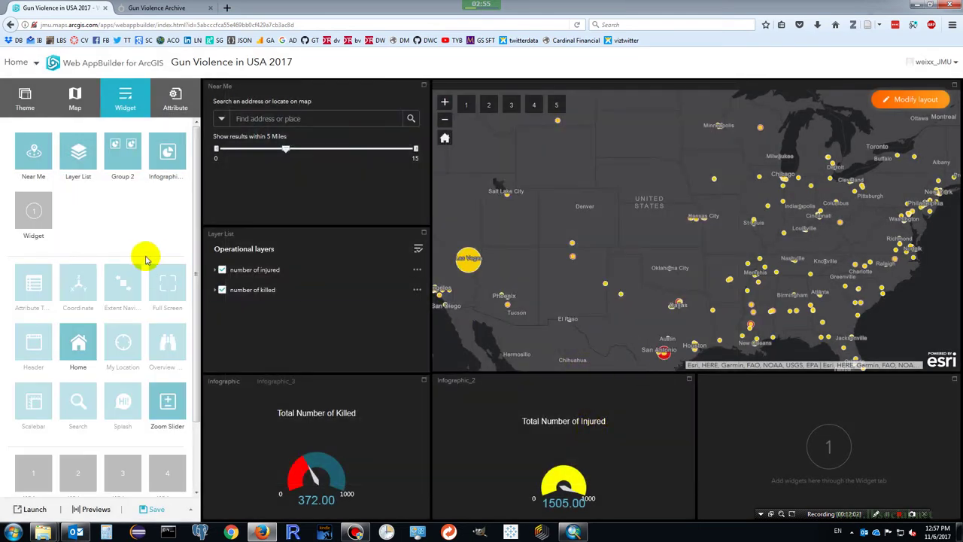
# Fill the empty dashboard placeholder with a line chart infographic titled "Number of Injured or Killed".
pyautogui.click(34, 222)
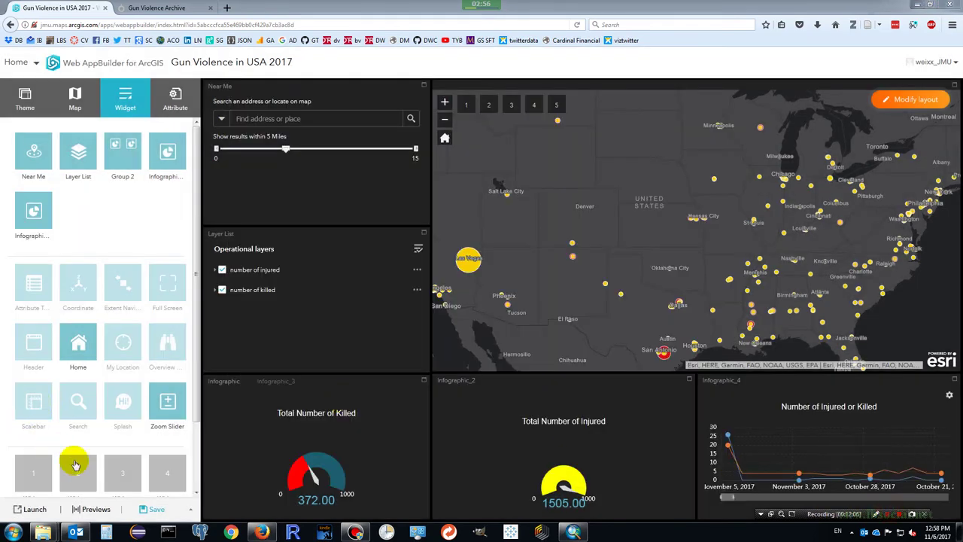
# Preview the app, hide the number of injured layer and zoom the map to check how the infographics respond, then return to configuration.
pyautogui.click(98, 509)
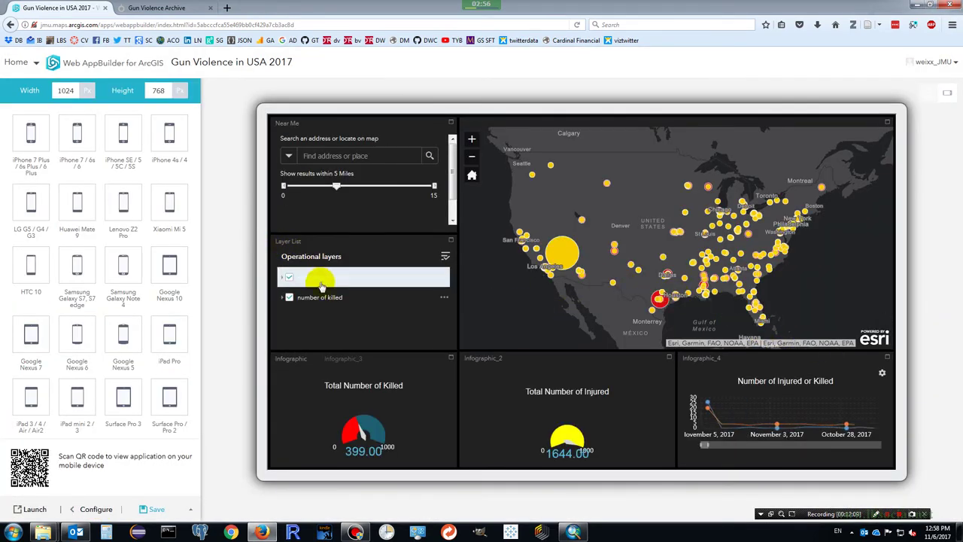
pyautogui.click(289, 278)
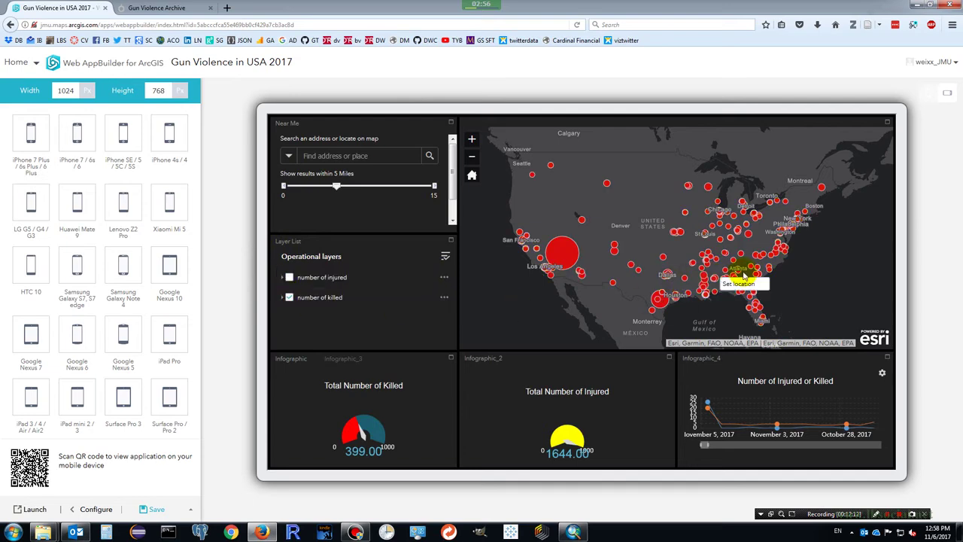
pyautogui.scroll(1, 738, 265)
pyautogui.scroll(2, 741, 274)
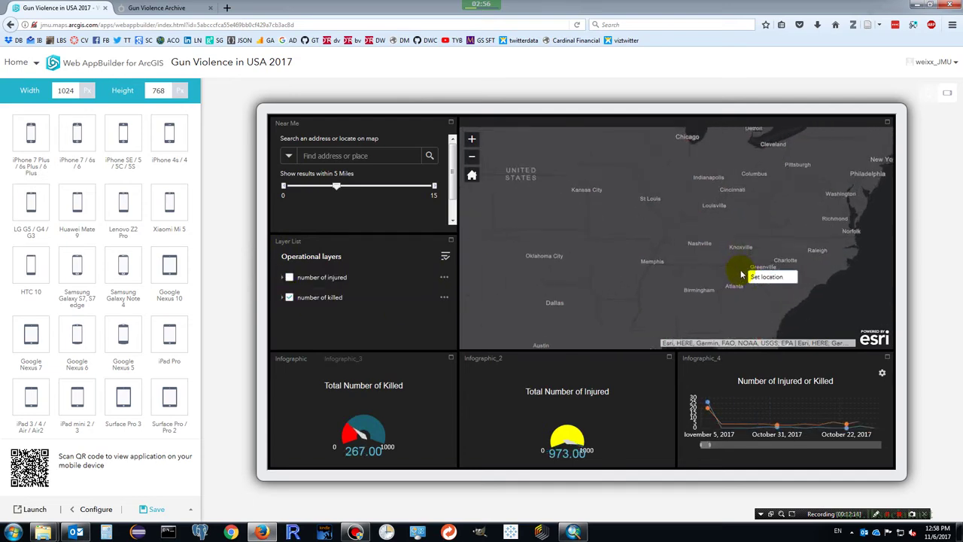
pyautogui.scroll(-2, 699, 266)
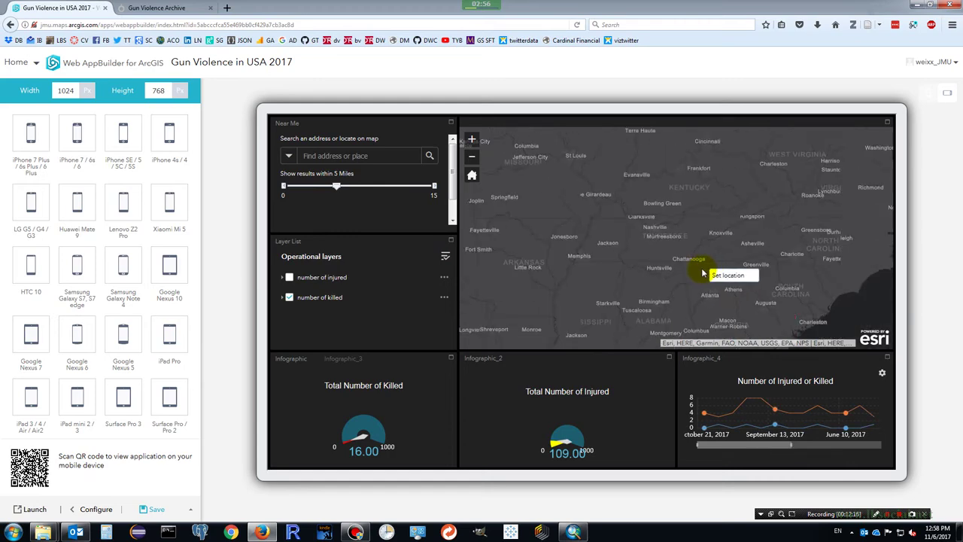
pyautogui.scroll(-1, 794, 285)
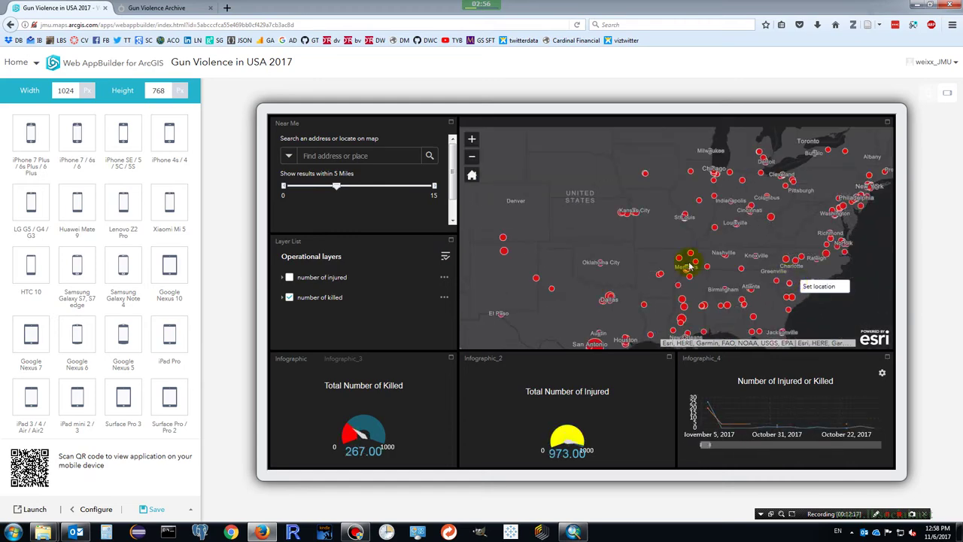
pyautogui.scroll(-1, 669, 262)
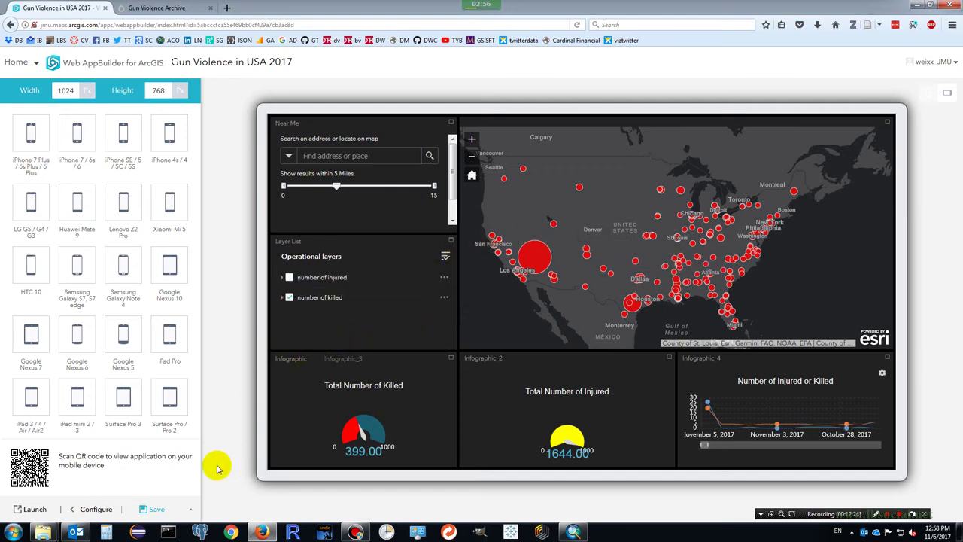
pyautogui.click(96, 510)
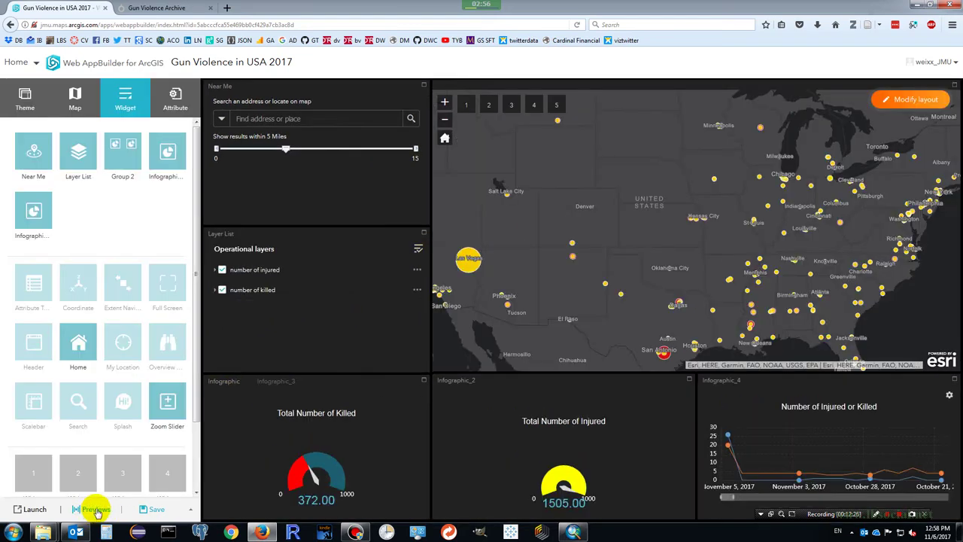
# Switch to ArcMap and check the sum of the F__Killed field in the Geocoding_Result table's statistics.
pyautogui.click(575, 532)
pyautogui.rightClick(436, 401)
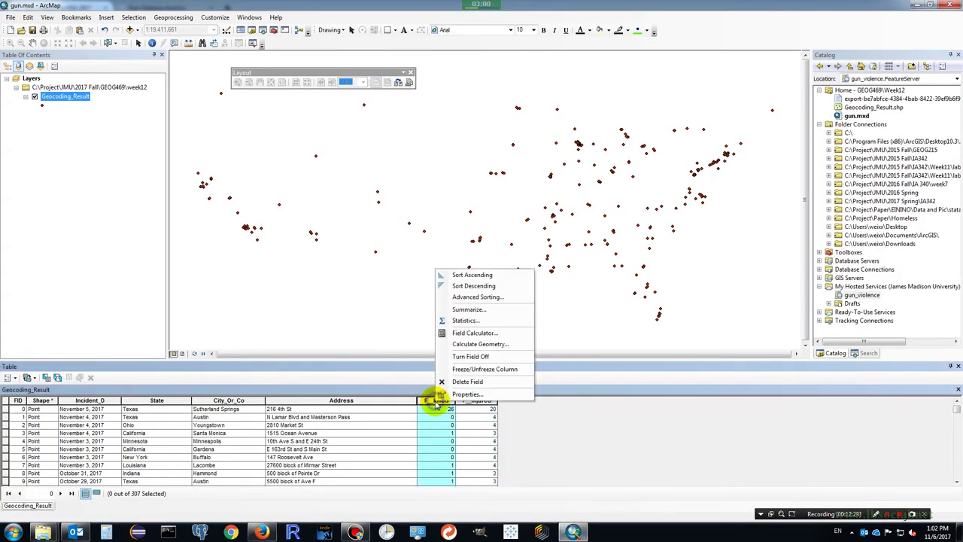
pyautogui.click(464, 321)
pyautogui.moveTo(332, 256); pyautogui.dragTo(369, 265)
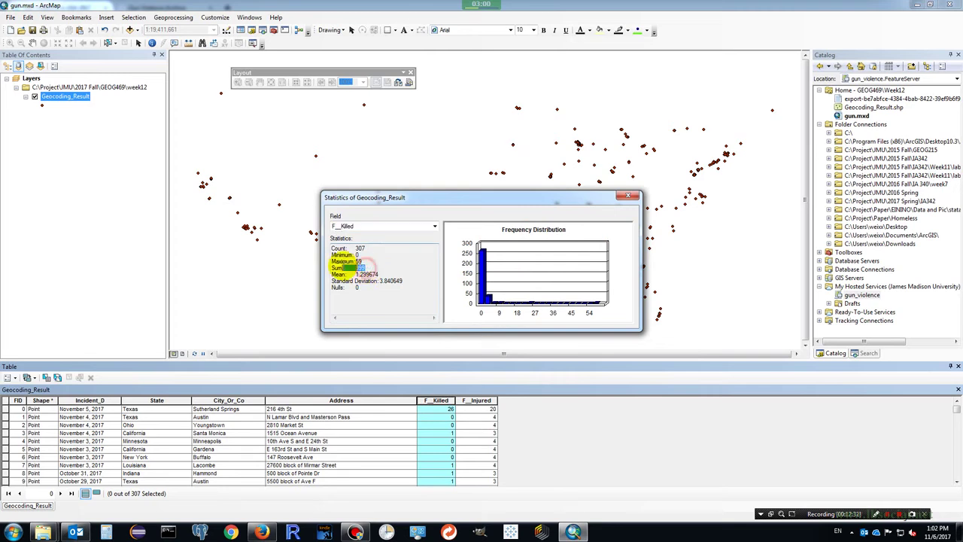
pyautogui.click(876, 514)
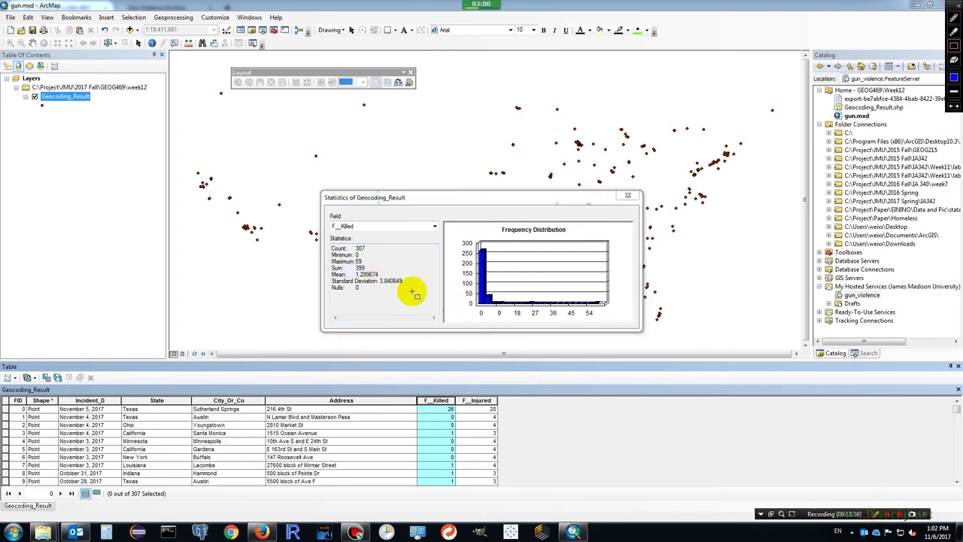
pyautogui.moveTo(355, 254); pyautogui.dragTo(374, 270)
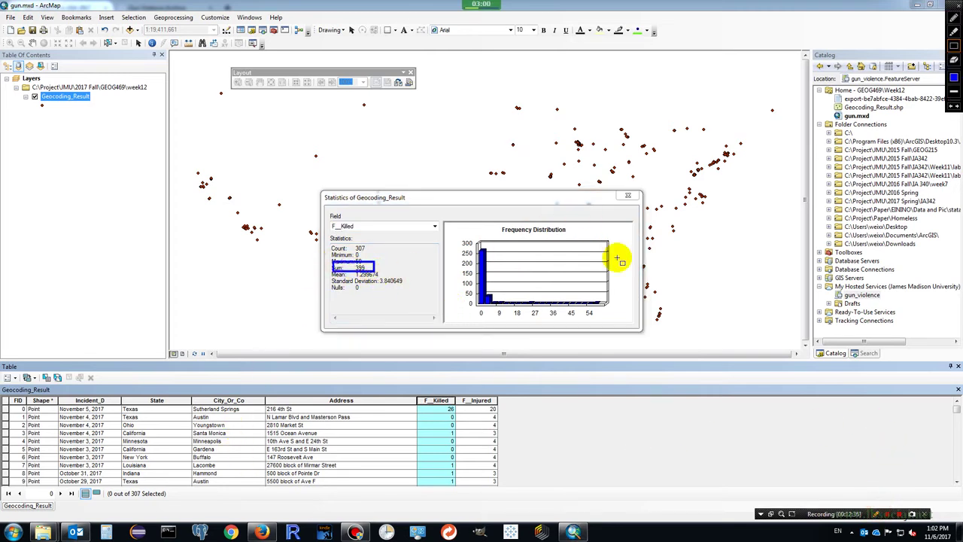
pyautogui.click(875, 514)
pyautogui.click(627, 195)
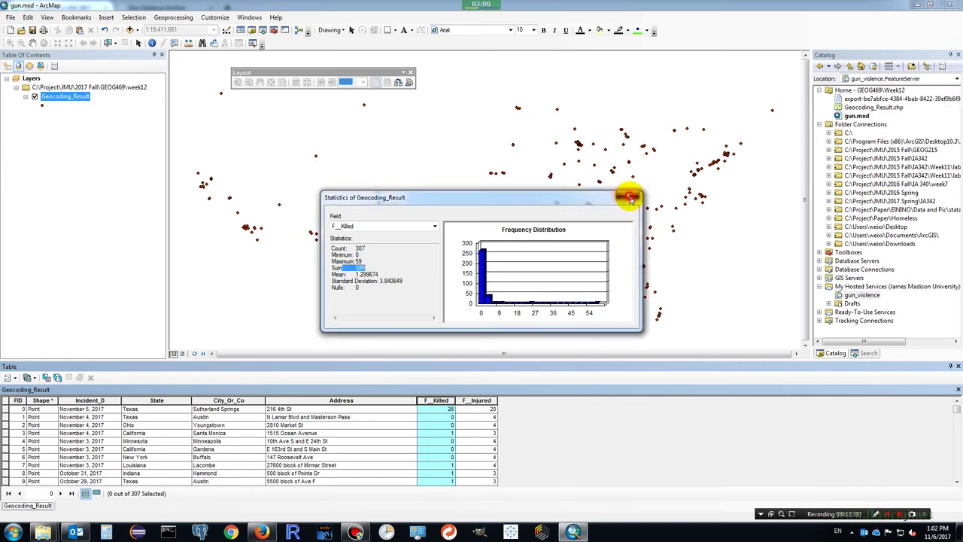
pyautogui.click(479, 401)
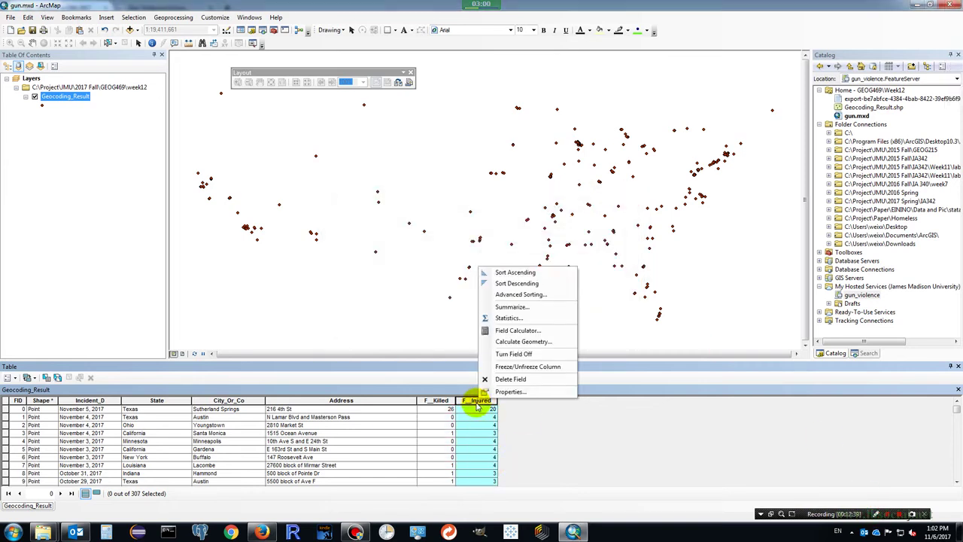
pyautogui.click(490, 329)
pyautogui.click(877, 514)
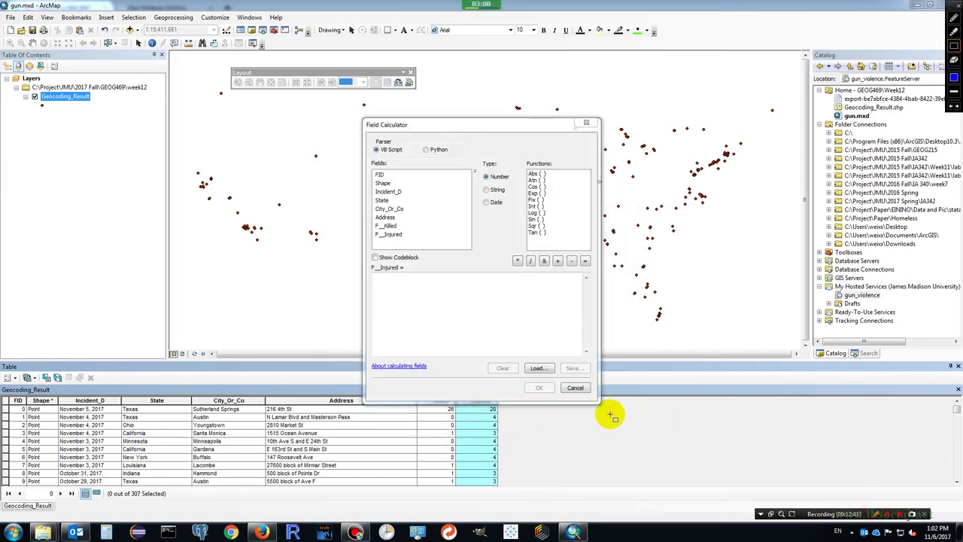
pyautogui.click(576, 388)
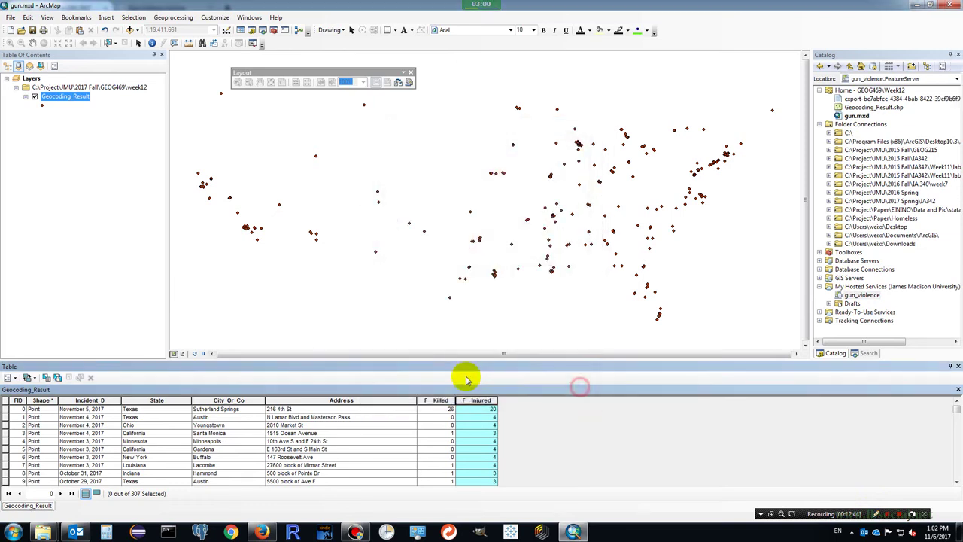
# Check the sum of the F__Injured field in the Geocoding_Result table's statistics.
pyautogui.rightClick(477, 399)
pyautogui.click(477, 318)
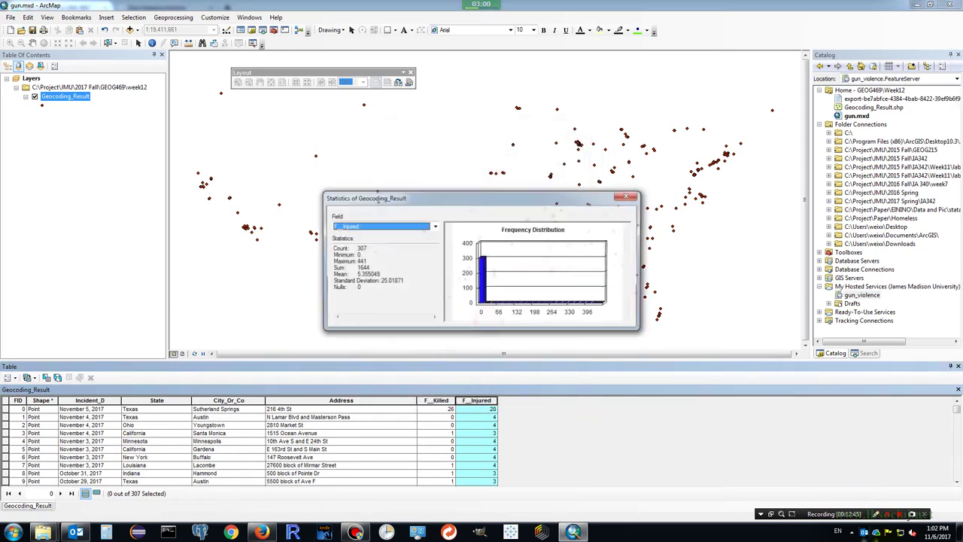
pyautogui.click(877, 515)
pyautogui.moveTo(326, 262); pyautogui.dragTo(378, 272)
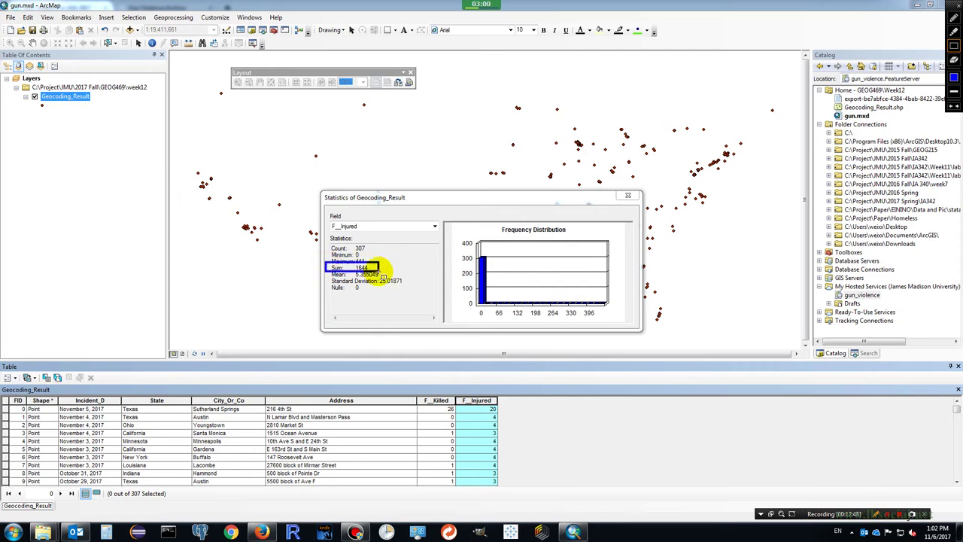
pyautogui.click(877, 515)
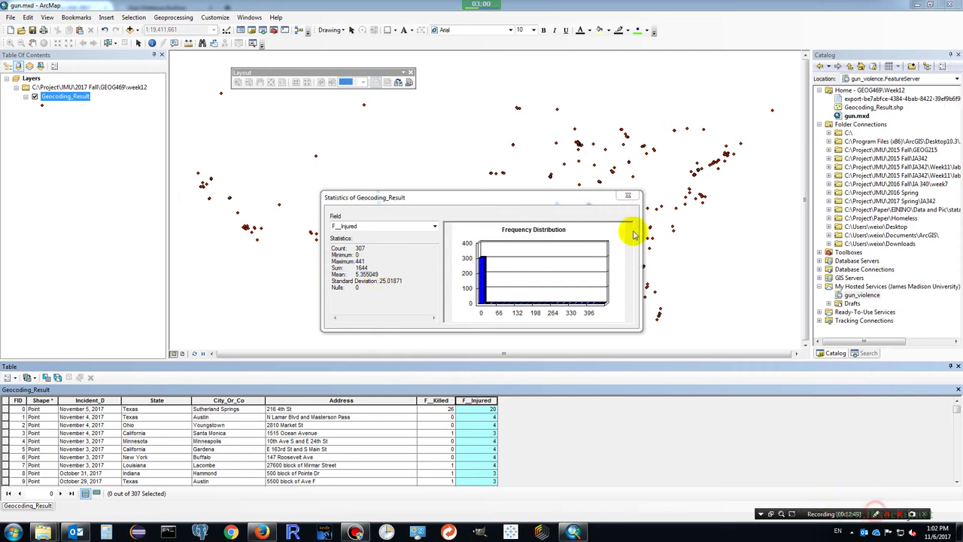
pyautogui.click(628, 198)
# Switch back to Web AppBuilder, set the killed gauge's maximum to 339 and rename its widget "Total Number of Killed".
pyautogui.click(262, 532)
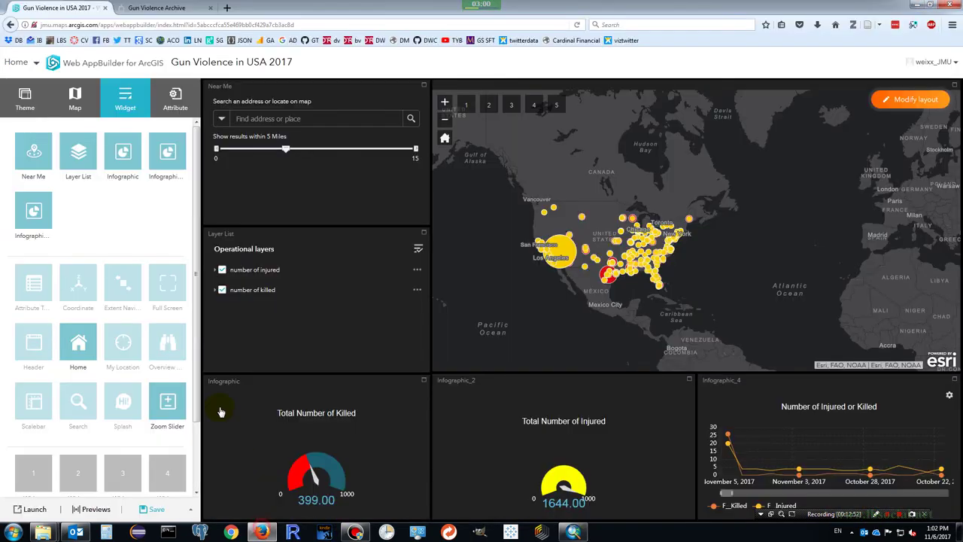
pyautogui.click(135, 166)
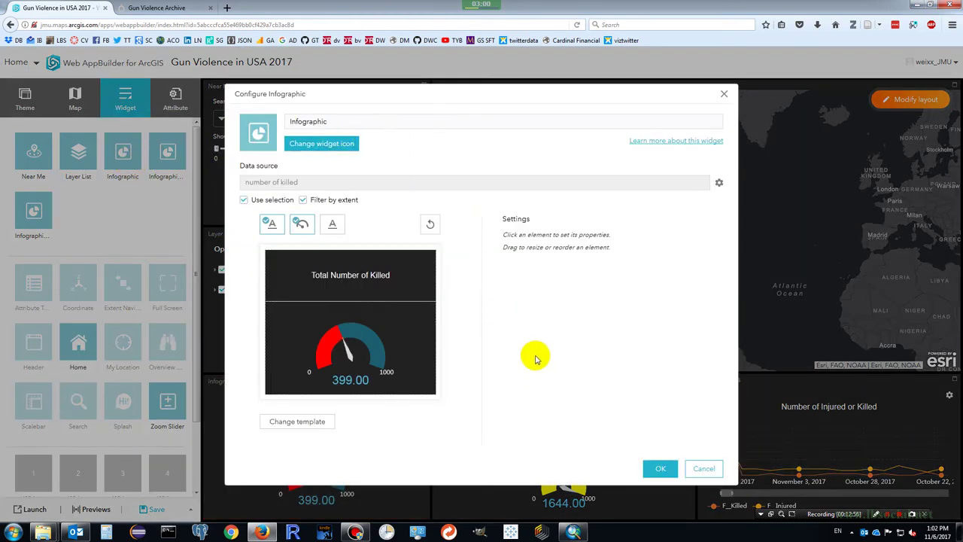
pyautogui.click(378, 355)
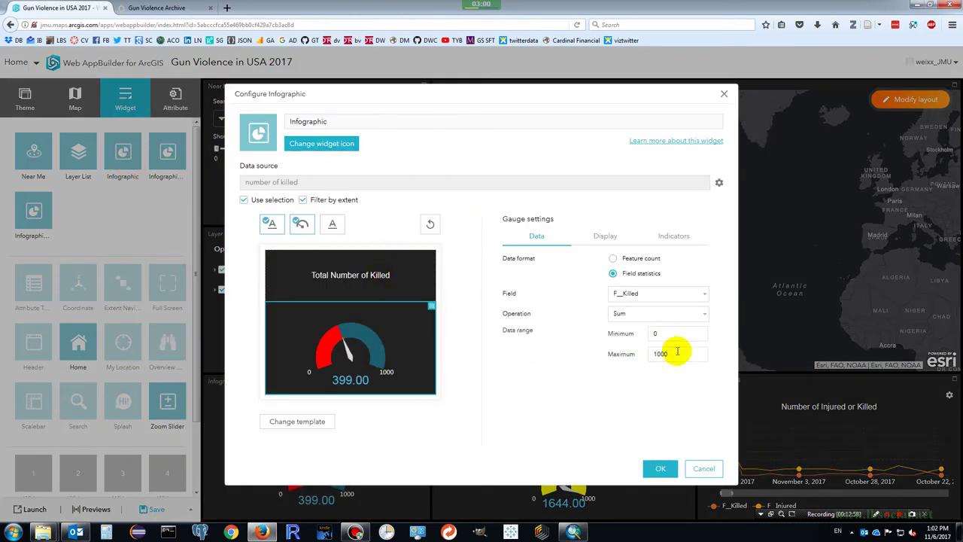
pyautogui.moveTo(677, 351); pyautogui.dragTo(510, 348)
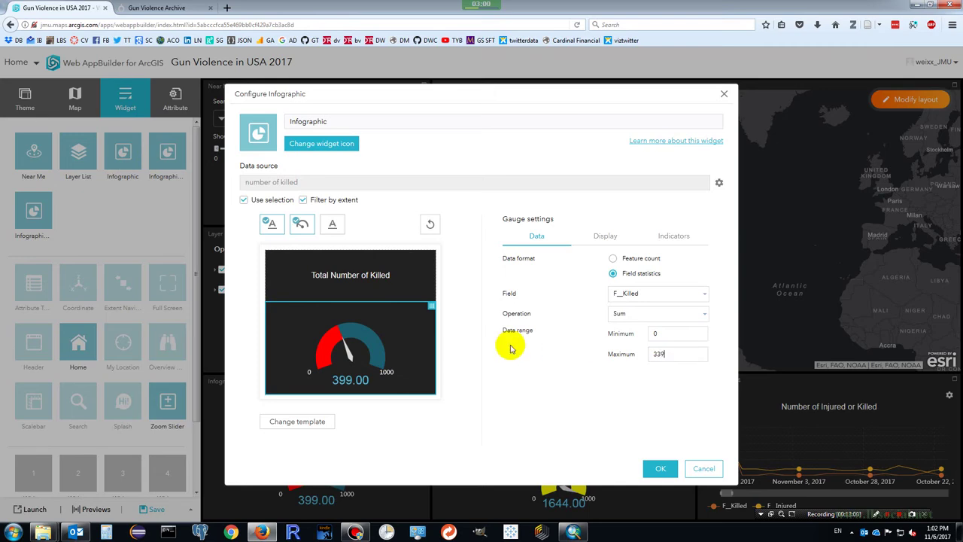
pyautogui.moveTo(338, 119); pyautogui.dragTo(181, 130)
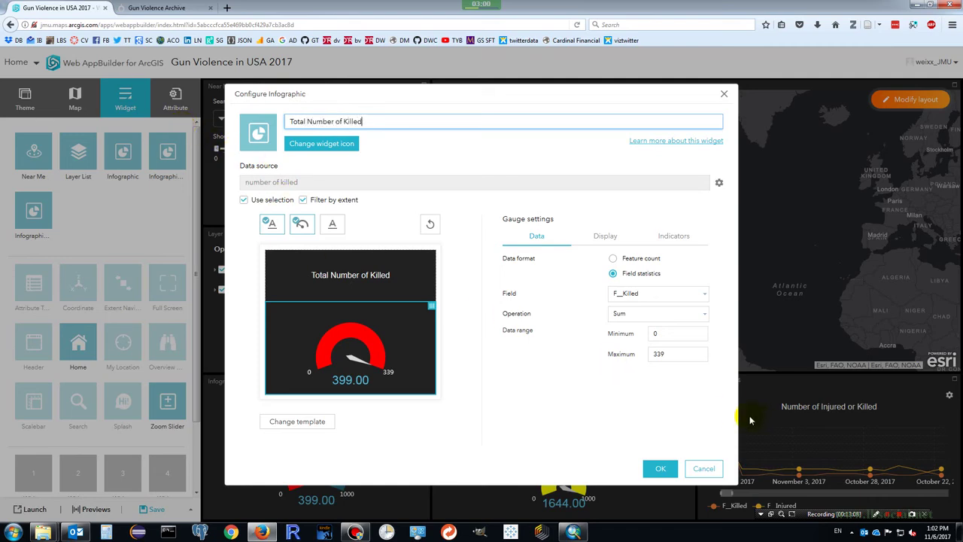
pyautogui.click(660, 468)
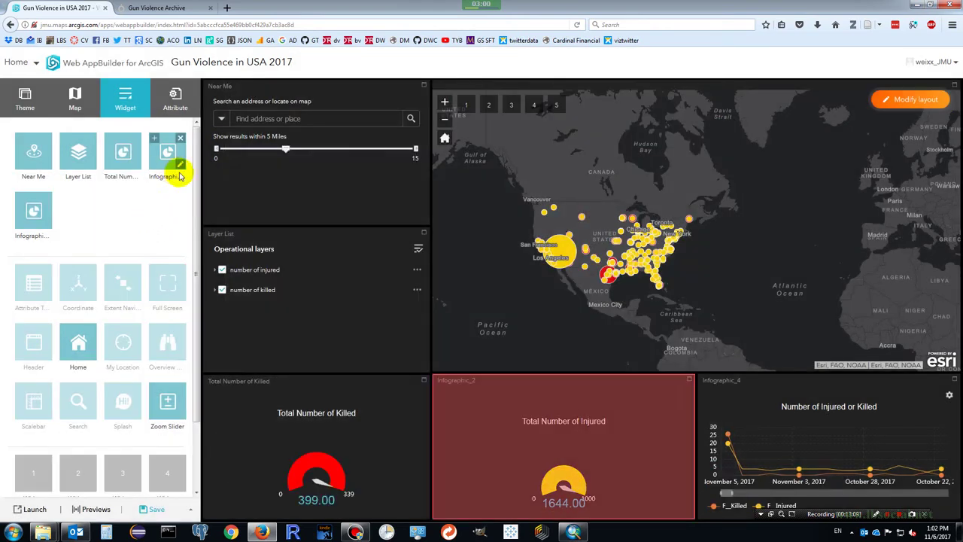
# Set the injured gauge's maximum to 1644 and rename its widget "Total Number of Injured".
pyautogui.click(170, 158)
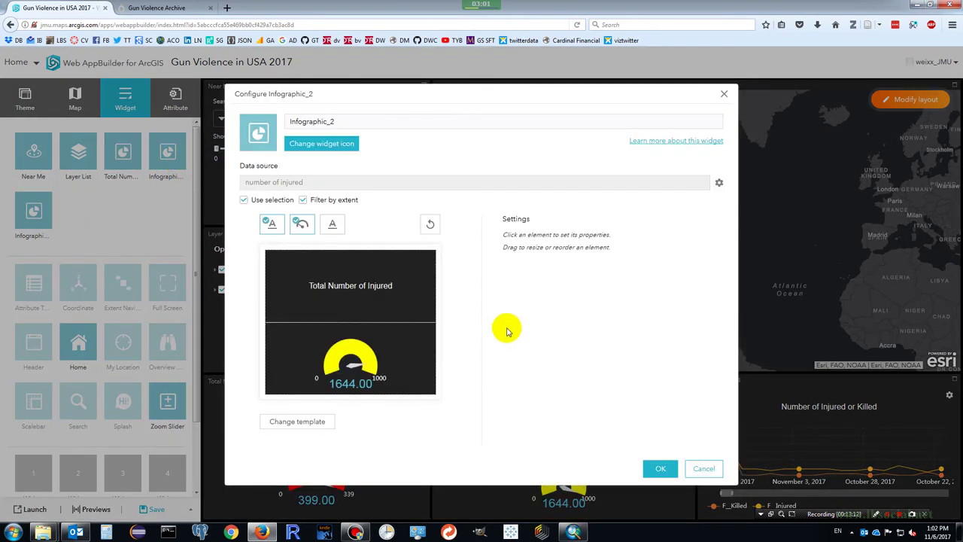
pyautogui.click(387, 364)
pyautogui.doubleClick(674, 354)
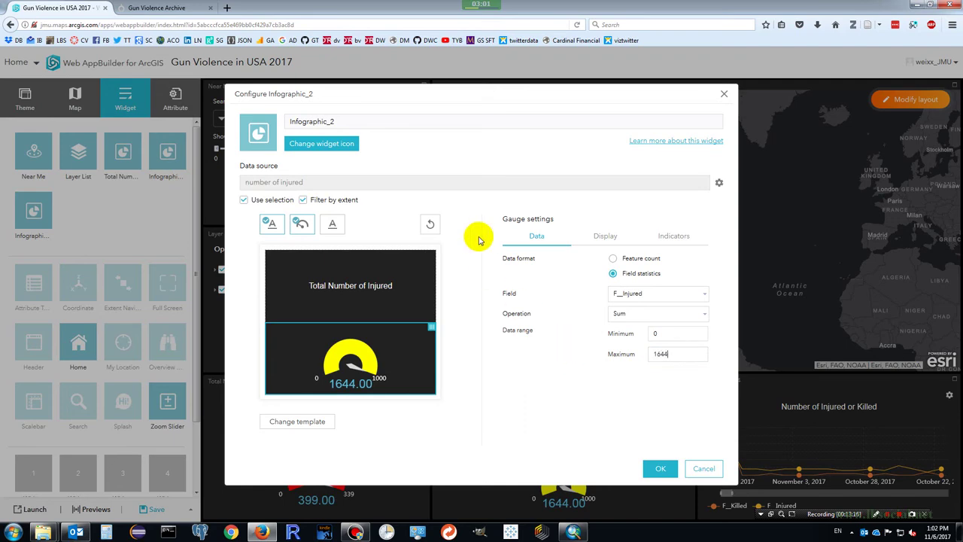
pyautogui.doubleClick(361, 122)
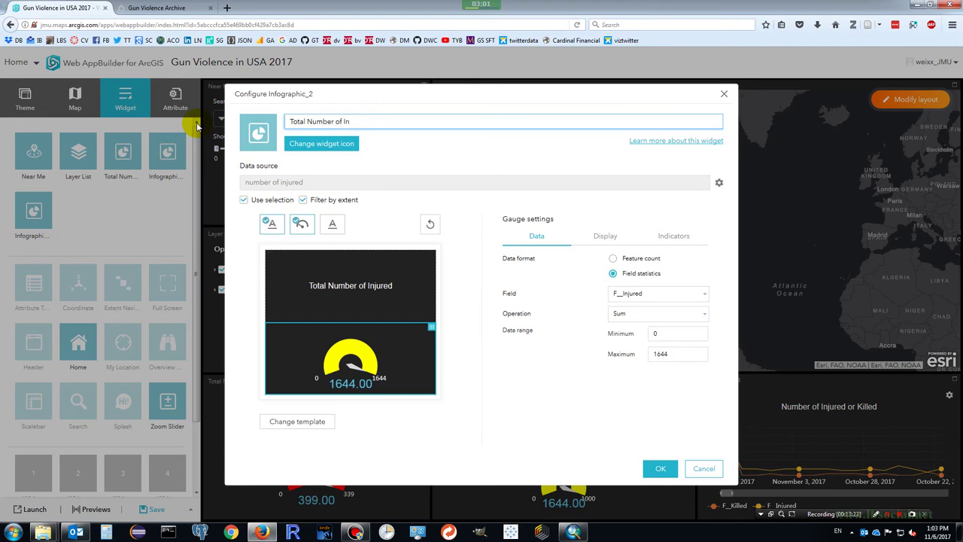
pyautogui.click(660, 468)
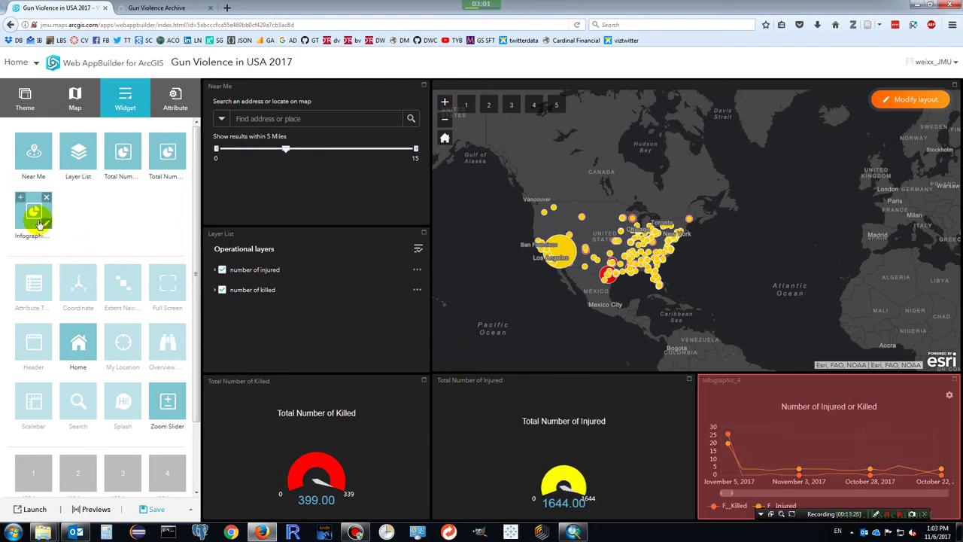
# Rename the Infographic_4 chart widget "Number of Killed and Injured".
pyautogui.click(45, 226)
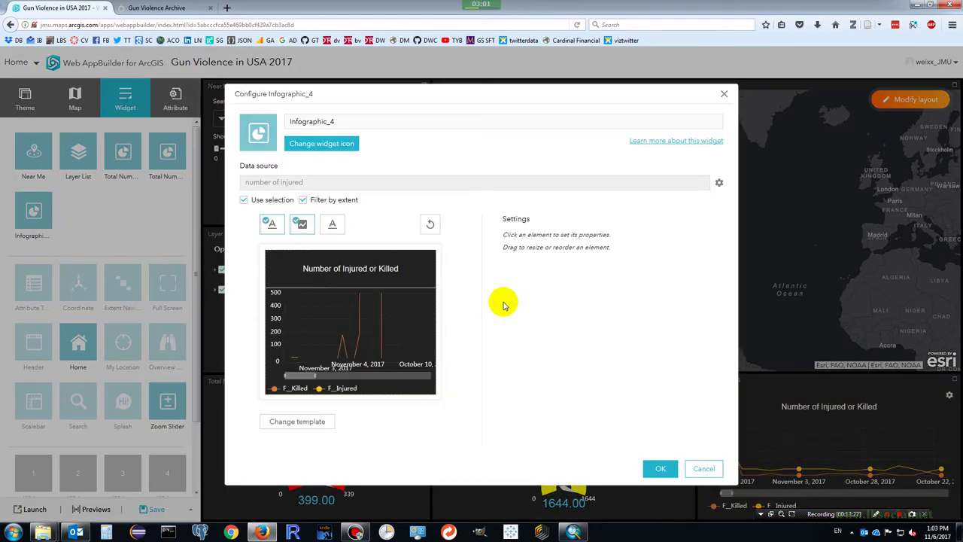
pyautogui.moveTo(361, 122); pyautogui.dragTo(244, 111)
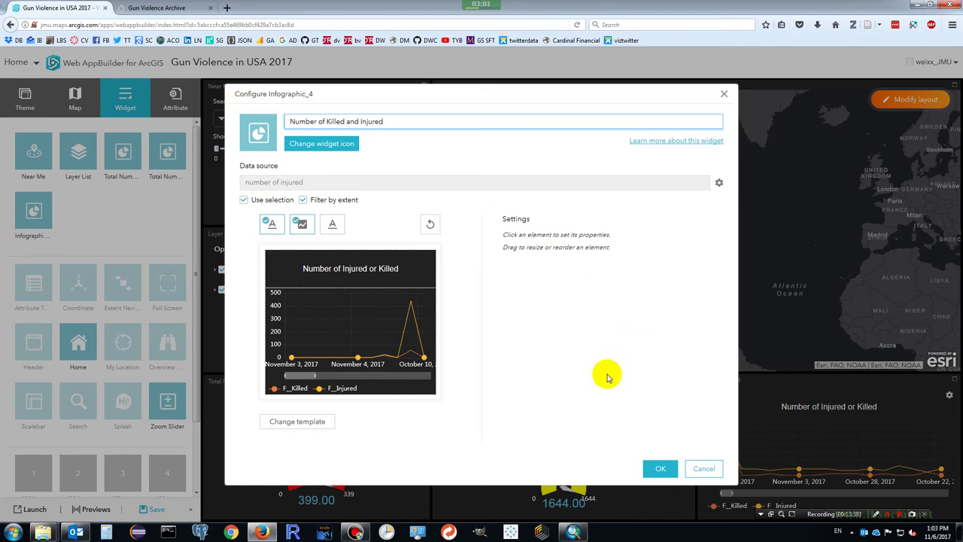
pyautogui.click(662, 468)
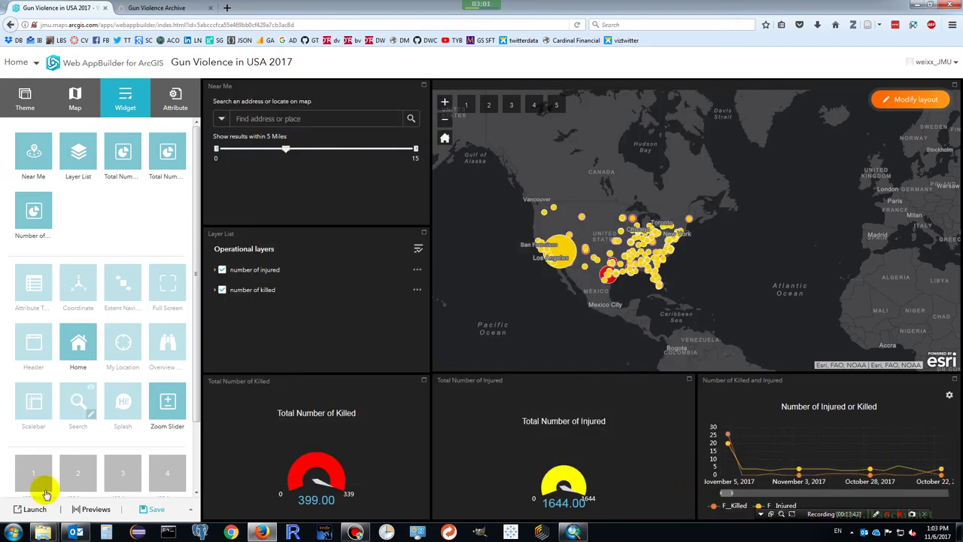
# Preview the app and test the infographics at different map extents, with the number of injured layer hidden.
pyautogui.click(91, 510)
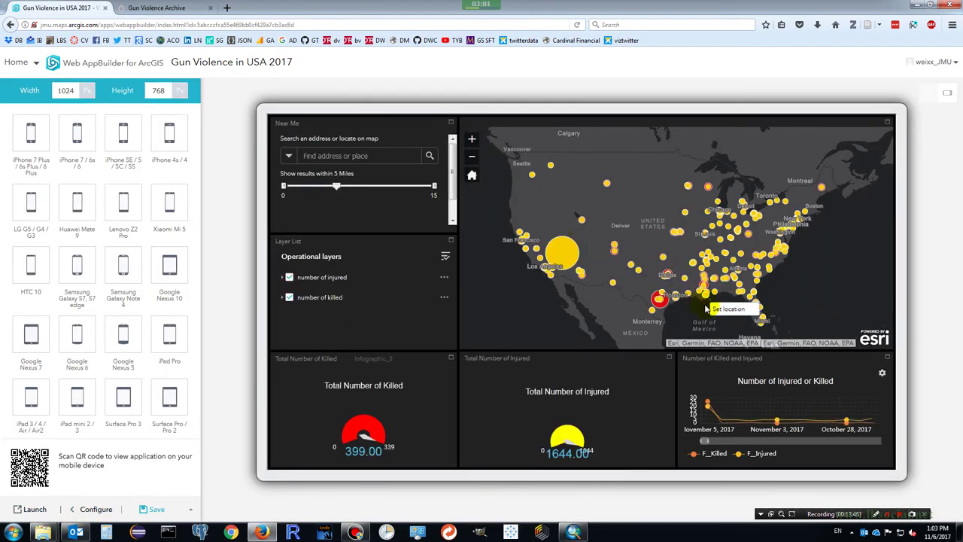
pyautogui.scroll(2, 783, 280)
pyautogui.scroll(2, 782, 280)
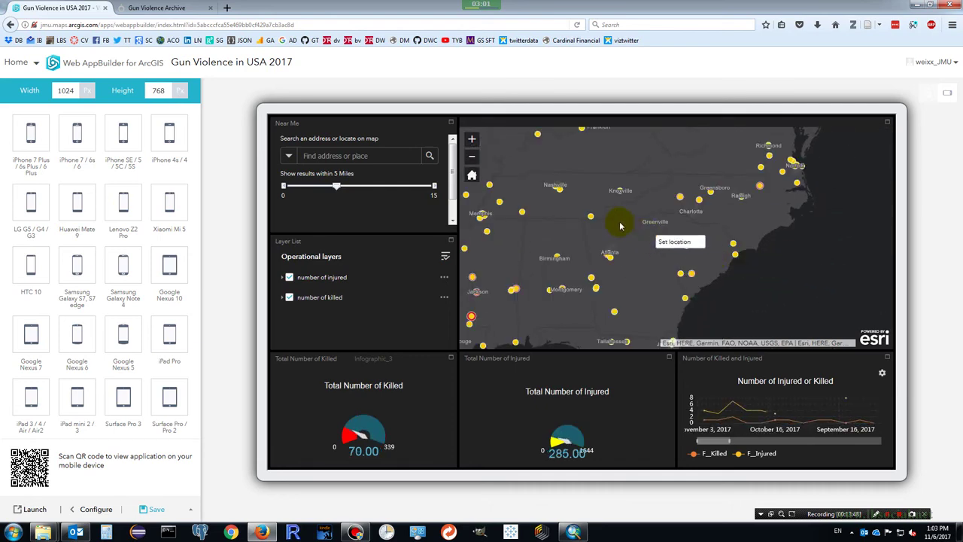
pyautogui.click(289, 277)
pyautogui.scroll(-3, 700, 338)
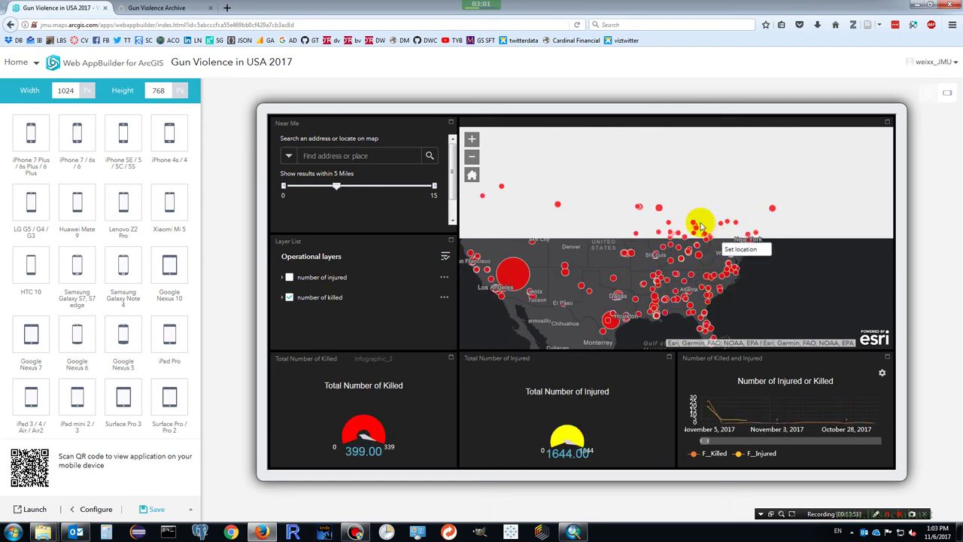
pyautogui.scroll(2, 700, 226)
pyautogui.scroll(-2, 741, 244)
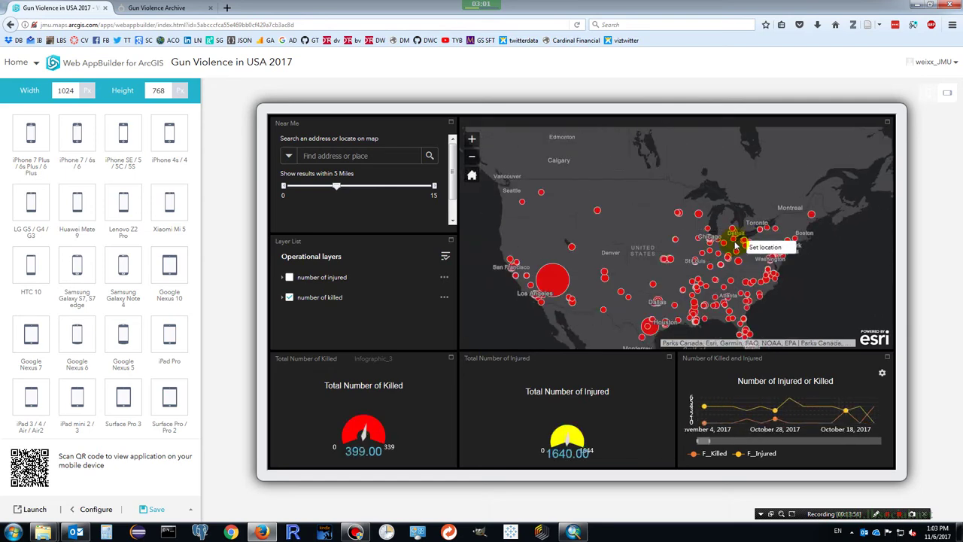
# Try to find a place in the Near Me widget with the searches "la" and "ca".
pyautogui.click(340, 156)
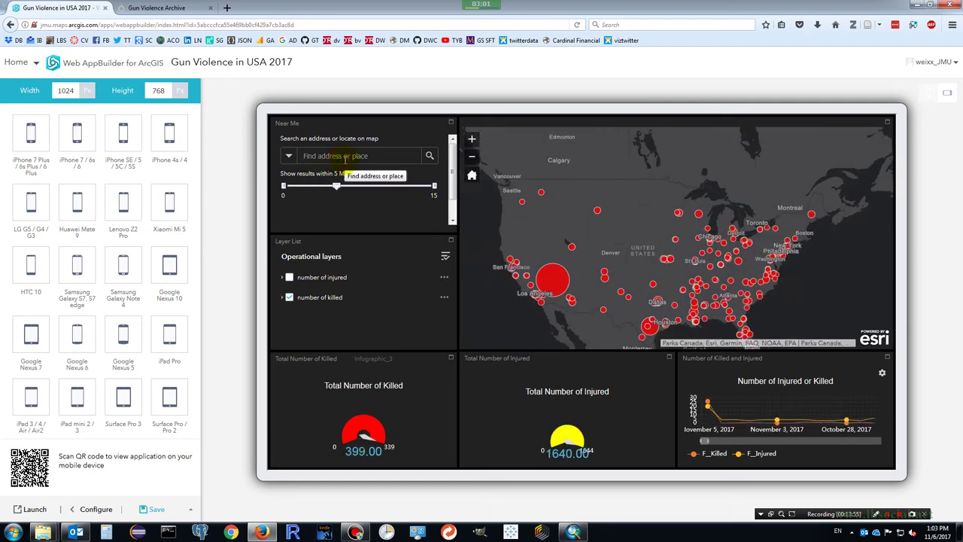
pyautogui.write('la')
pyautogui.press('Return')
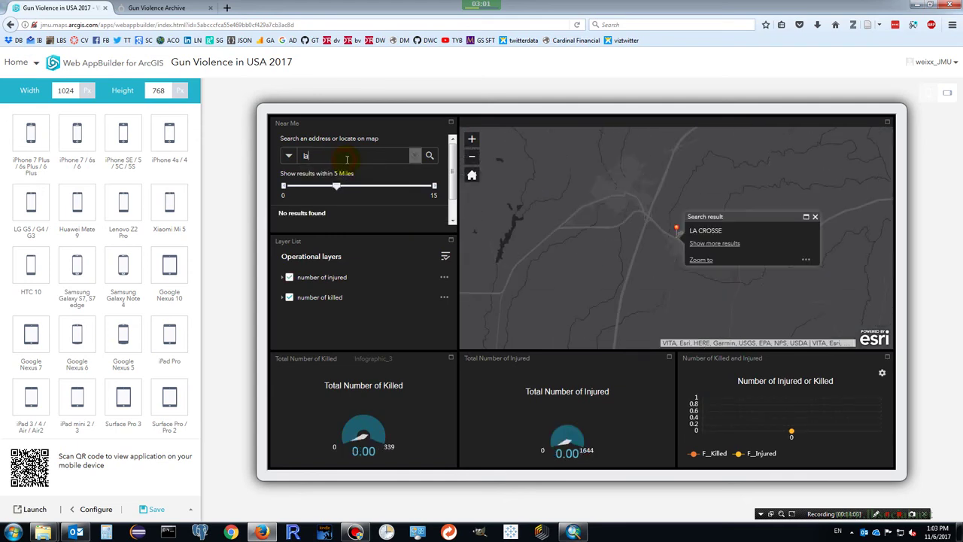
pyautogui.press('BackSpace')
pyautogui.press('BackSpace')
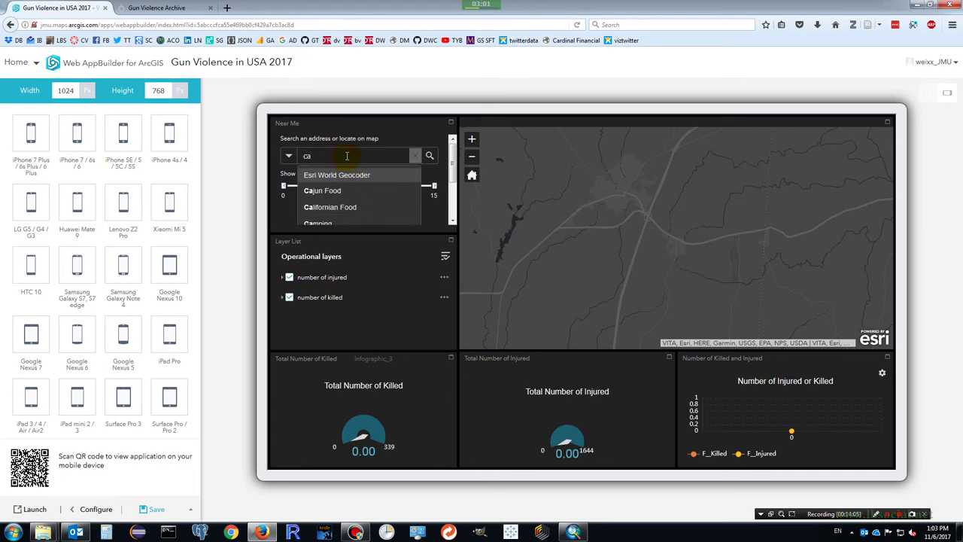
pyautogui.press('BackSpace')
pyautogui.press('BackSpace')
# Search the Near Me widget for "los" and choose the suggestion Los Angeles, CA, USA.
pyautogui.write('lo')
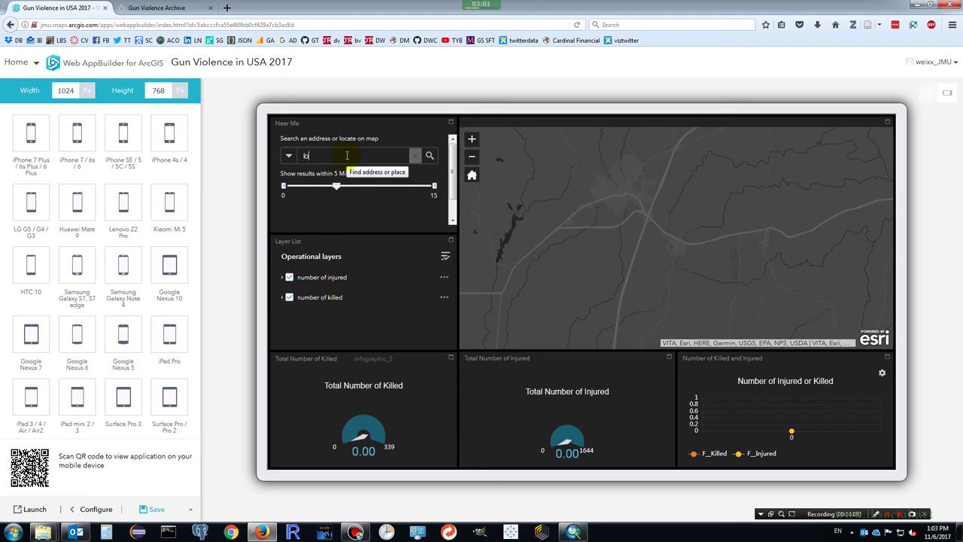
pyautogui.write('s')
pyautogui.click(345, 191)
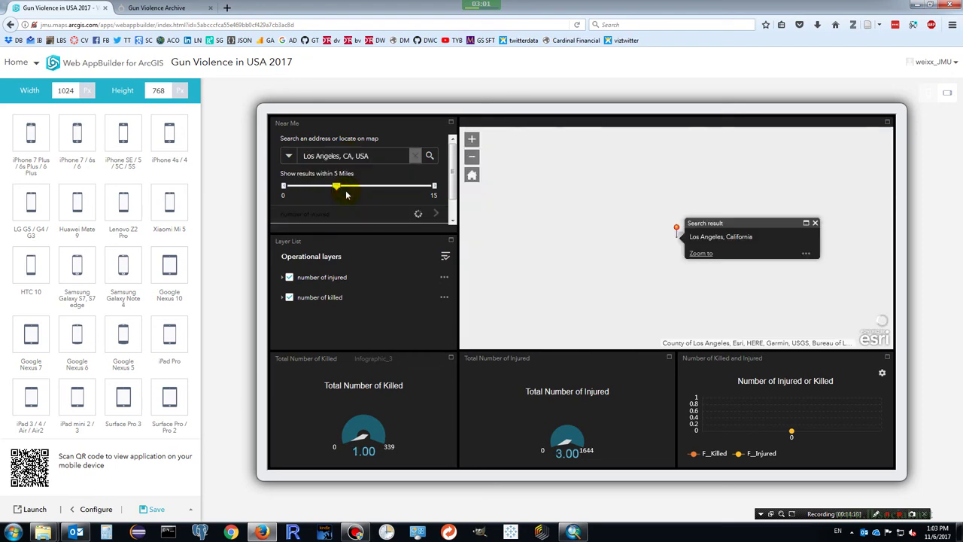